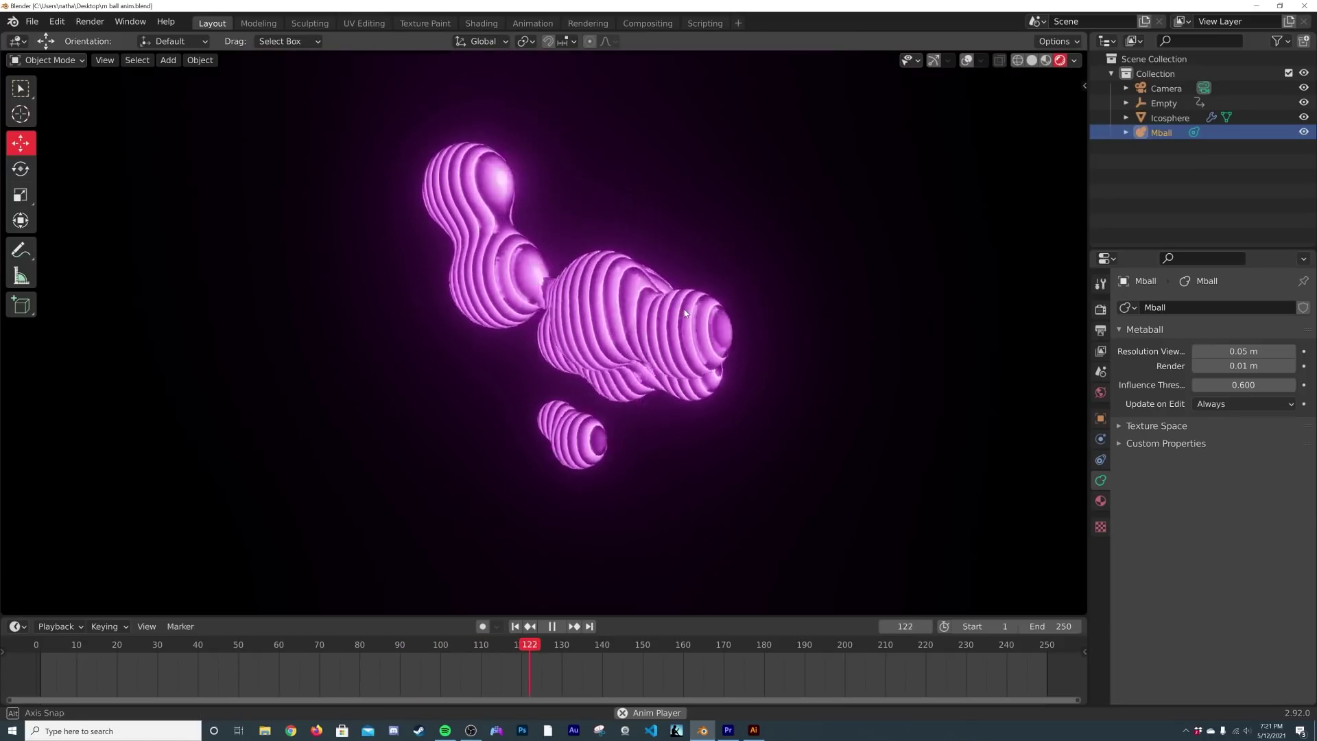
Stop the animation playback and start a new General file.
key(space)
click(31, 21)
mouse_move(137, 38)
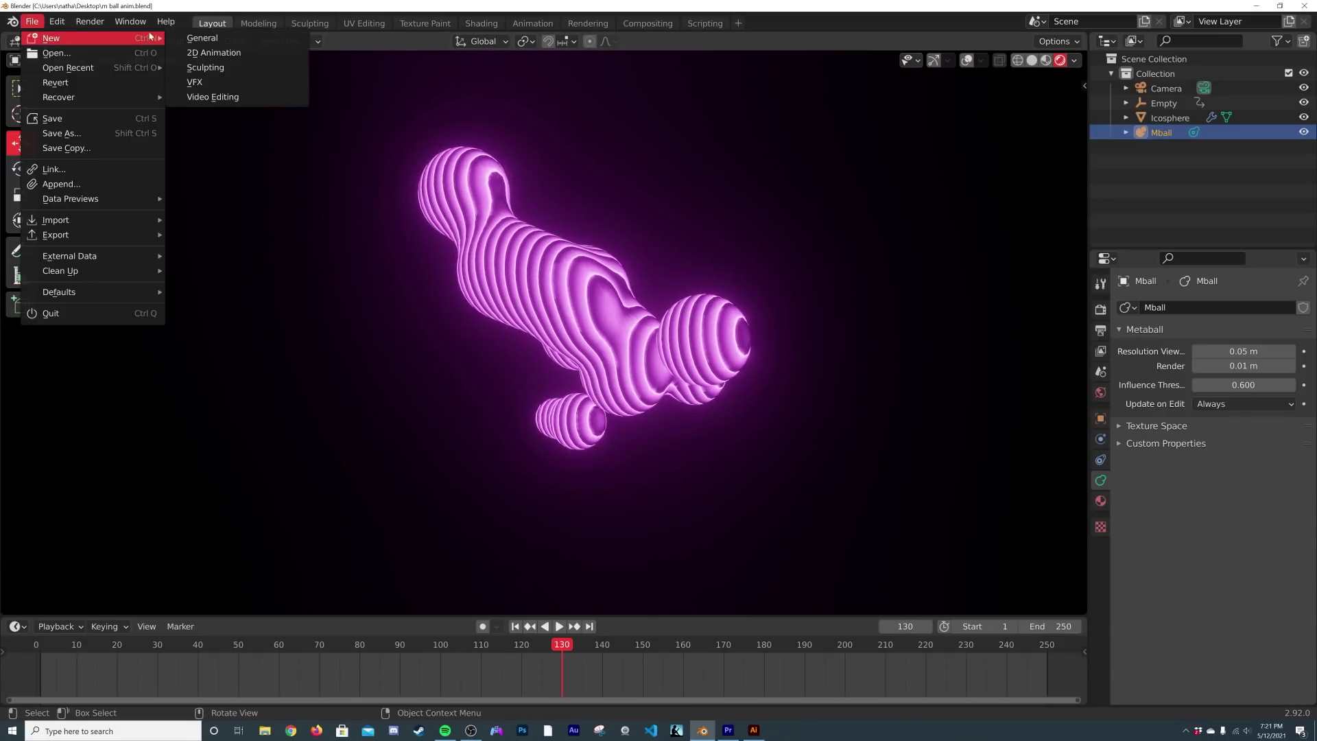
click(202, 38)
middle_drag(694, 425, 798, 353)
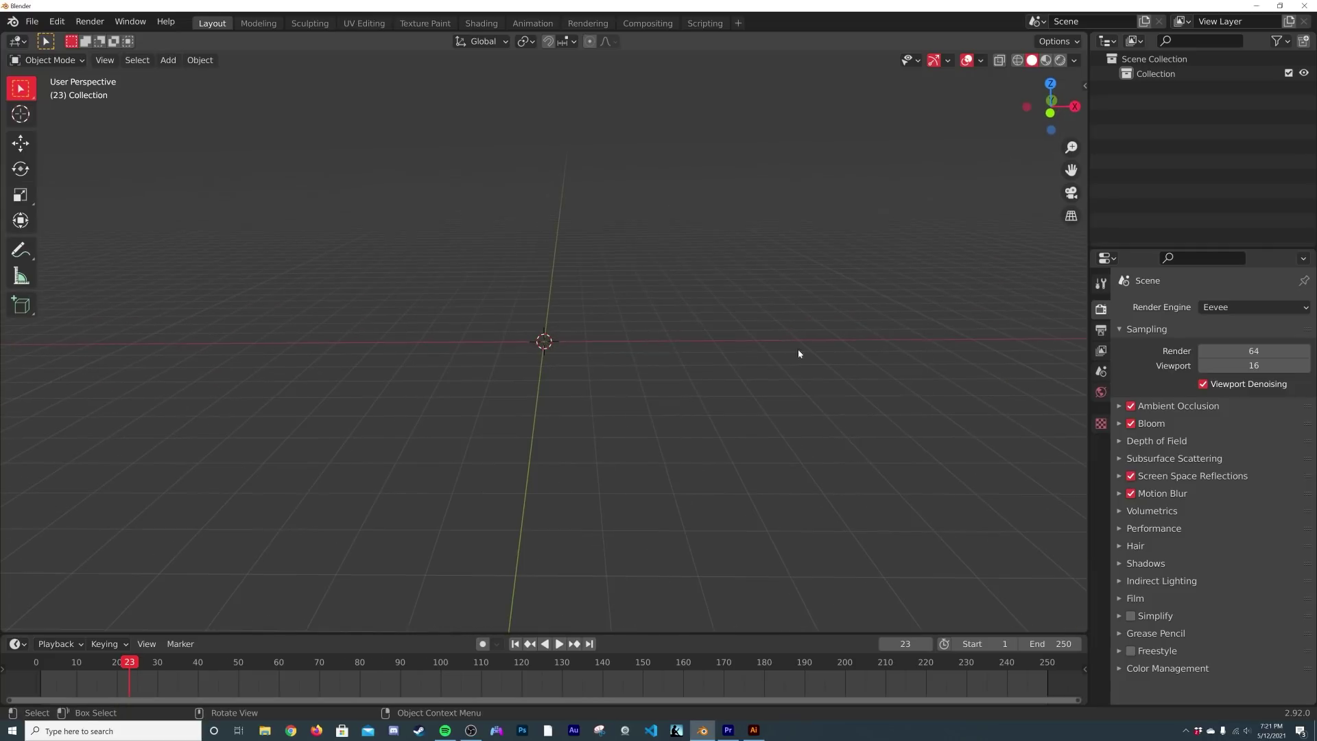
click(1225, 309)
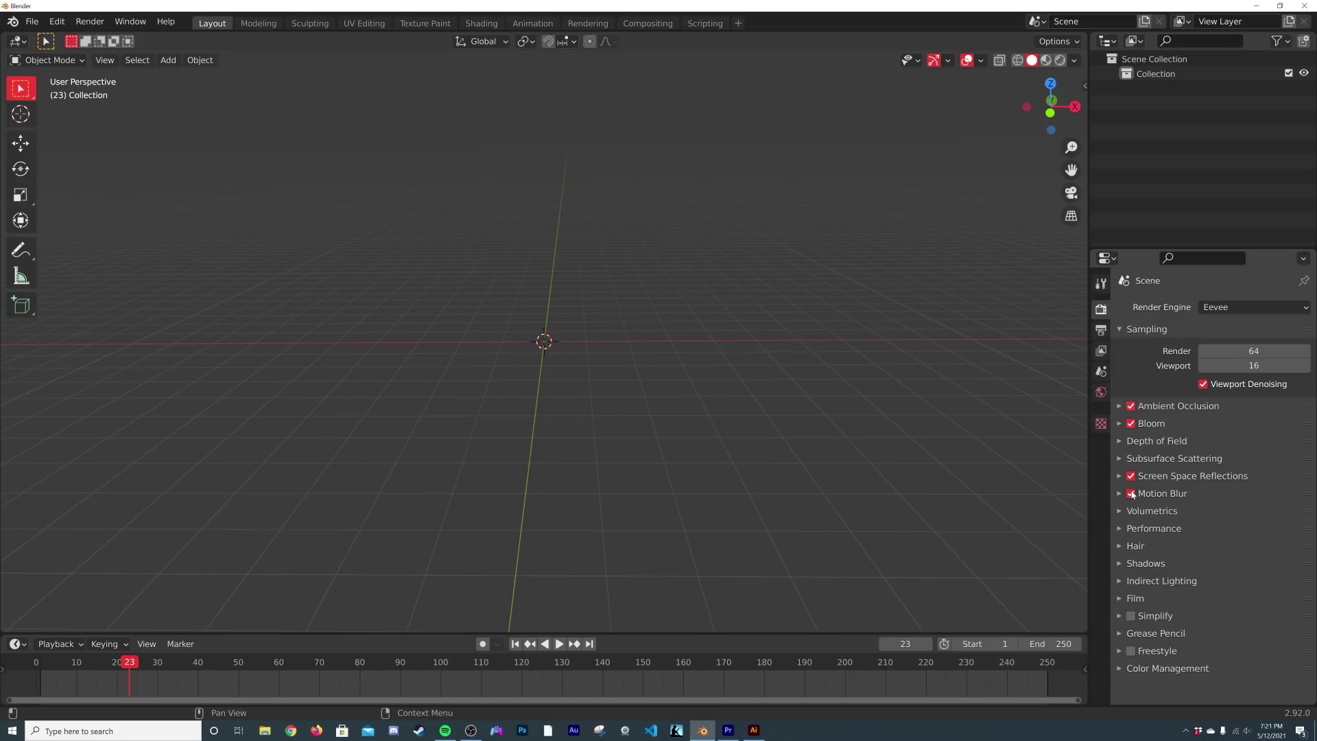
middle_drag(1043, 491, 749, 421)
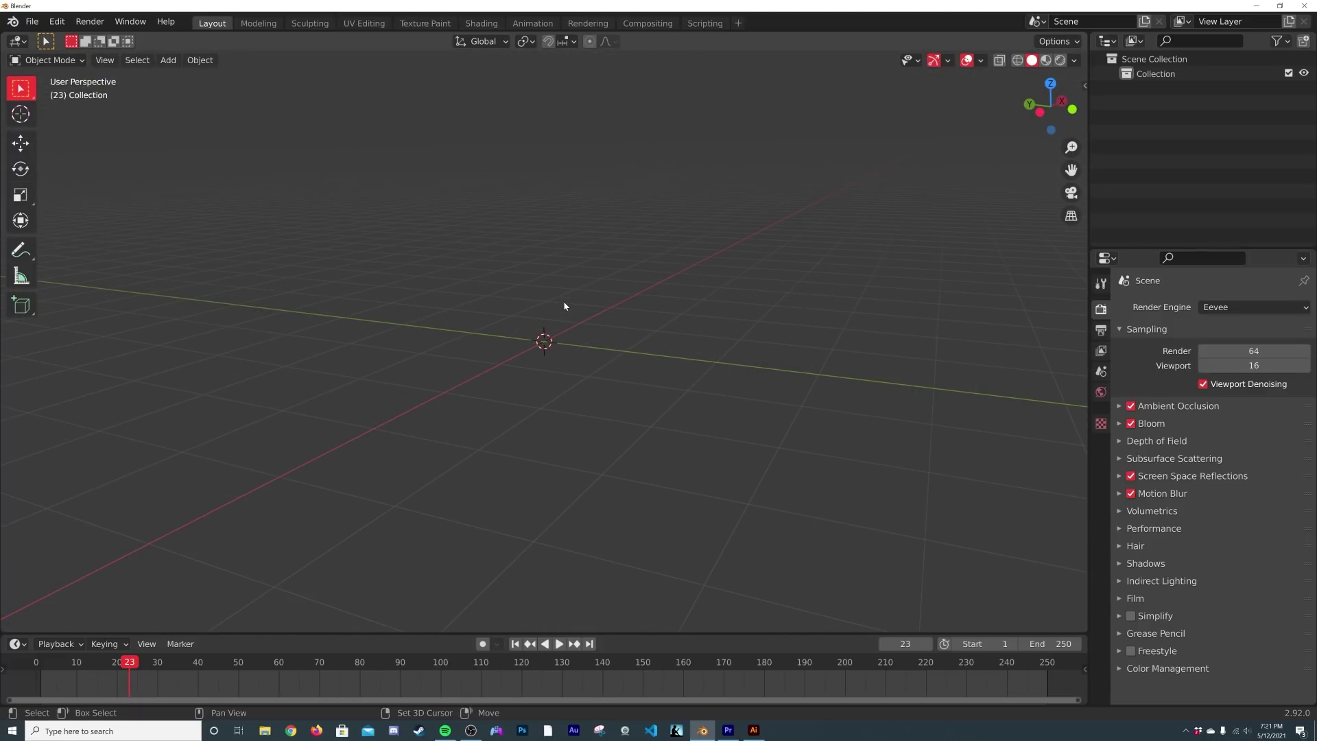
Add a metaball ball at the origin and place a duplicate diagonally above it so the two shapes blend.
key(shift+a)
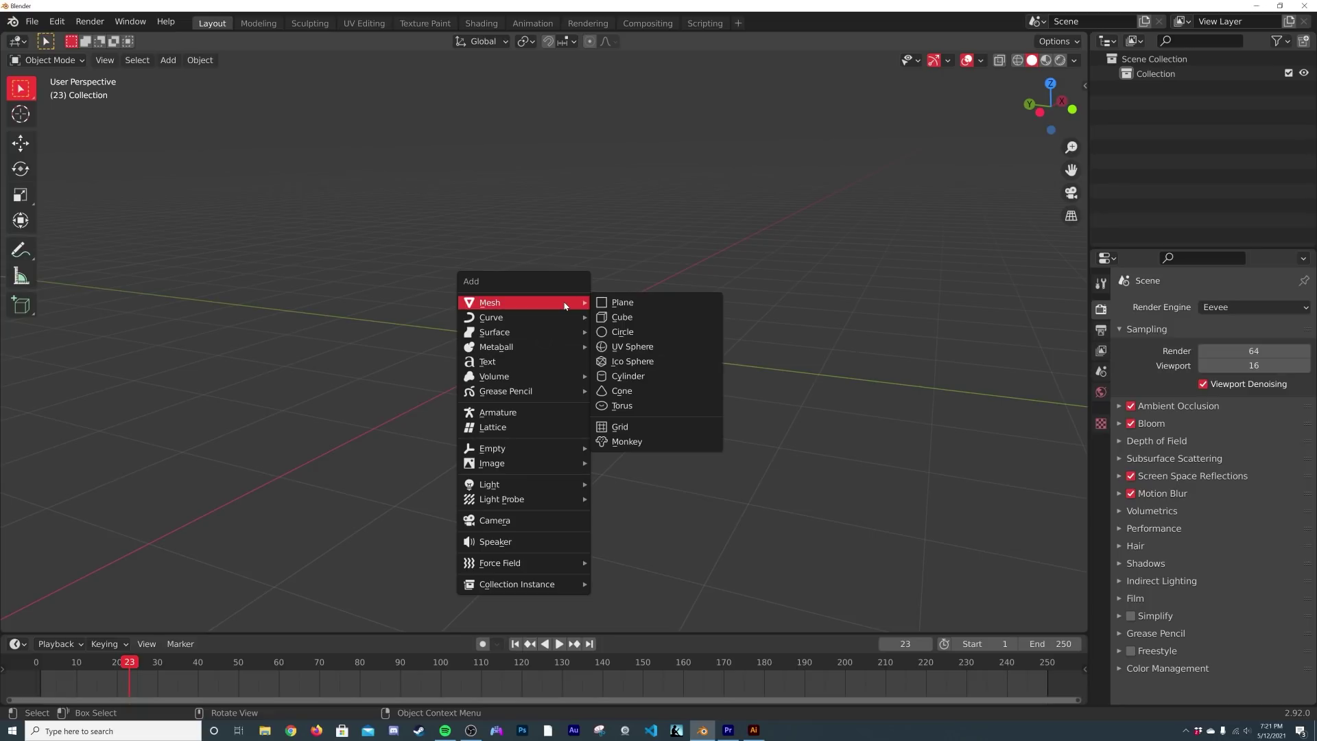
mouse_move(558, 357)
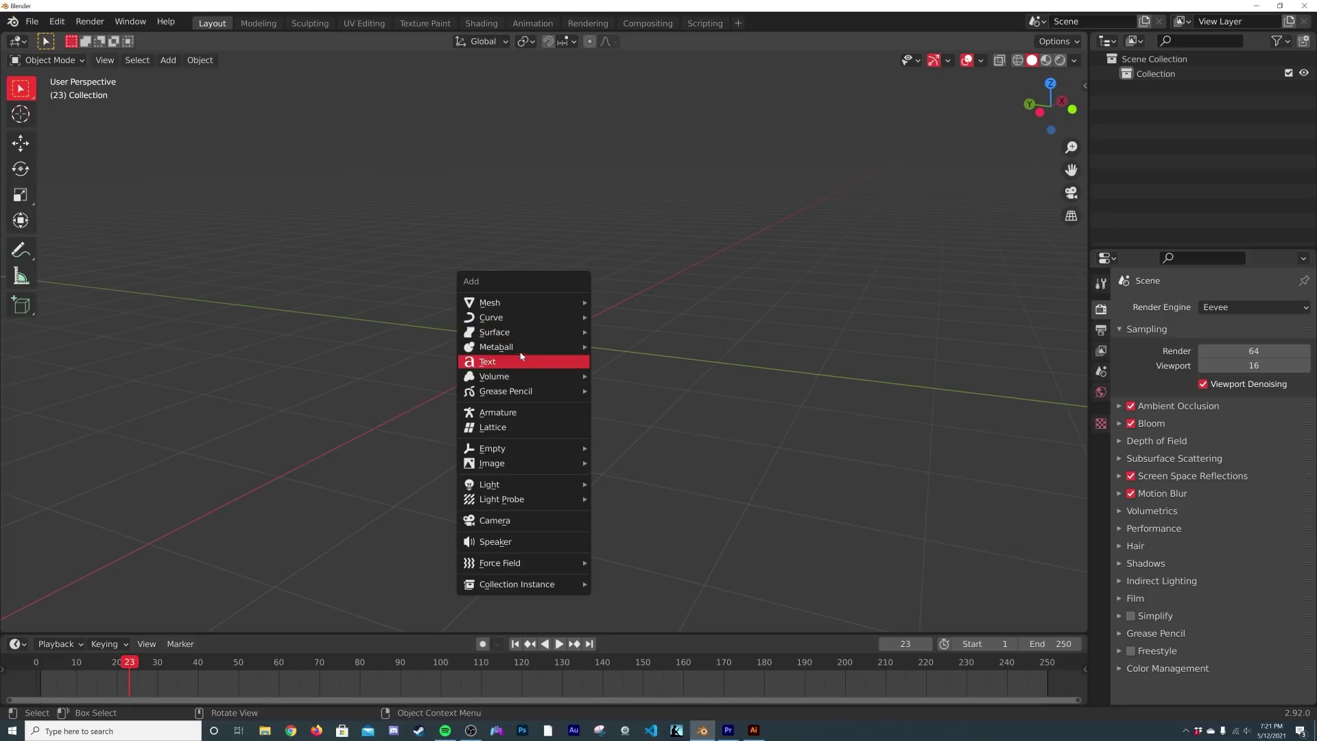
click(610, 346)
text(s0.6)
key(Return)
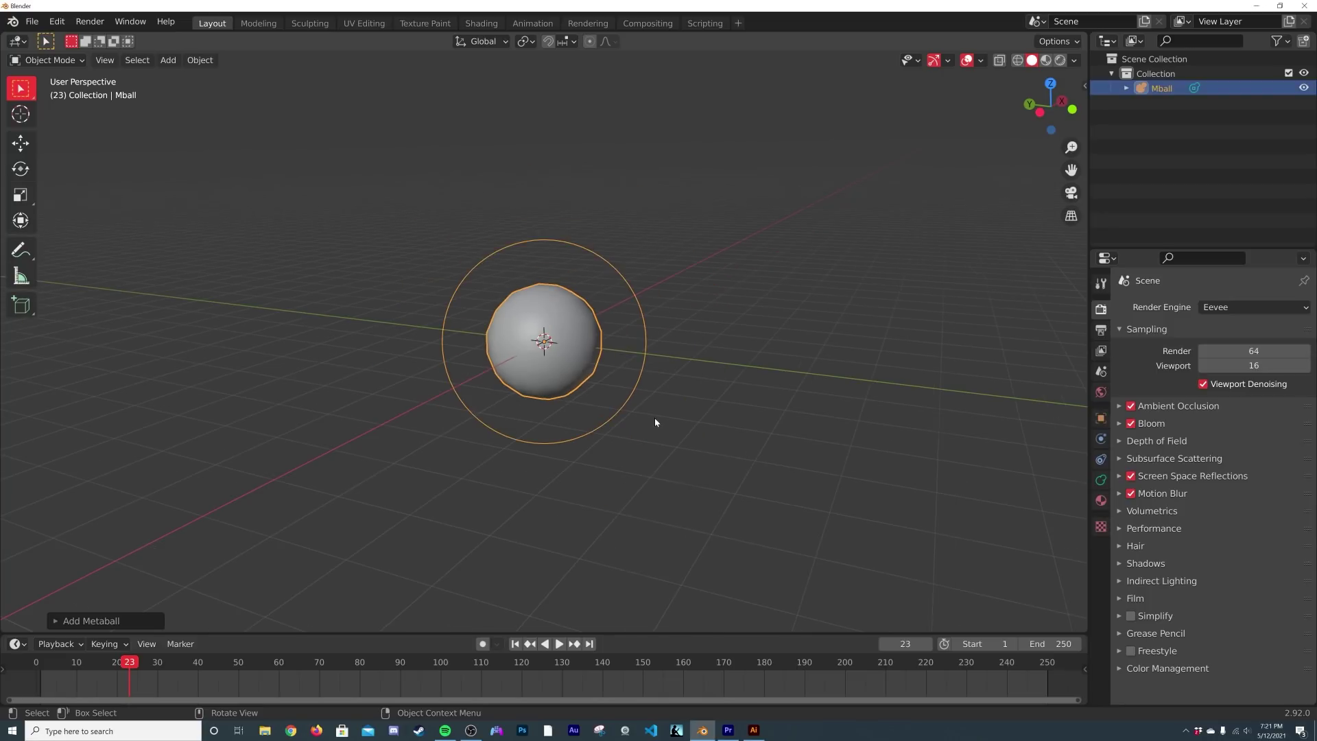
key(shift+d)
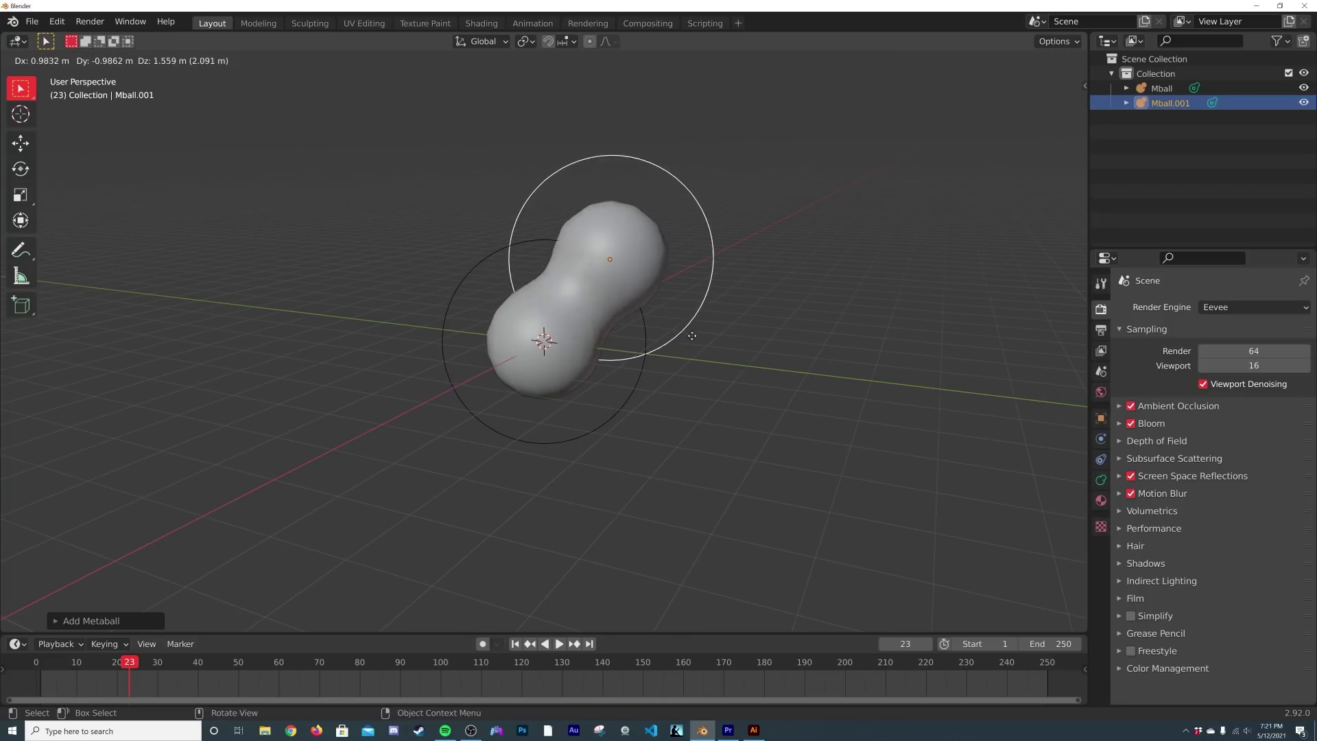
click(693, 330)
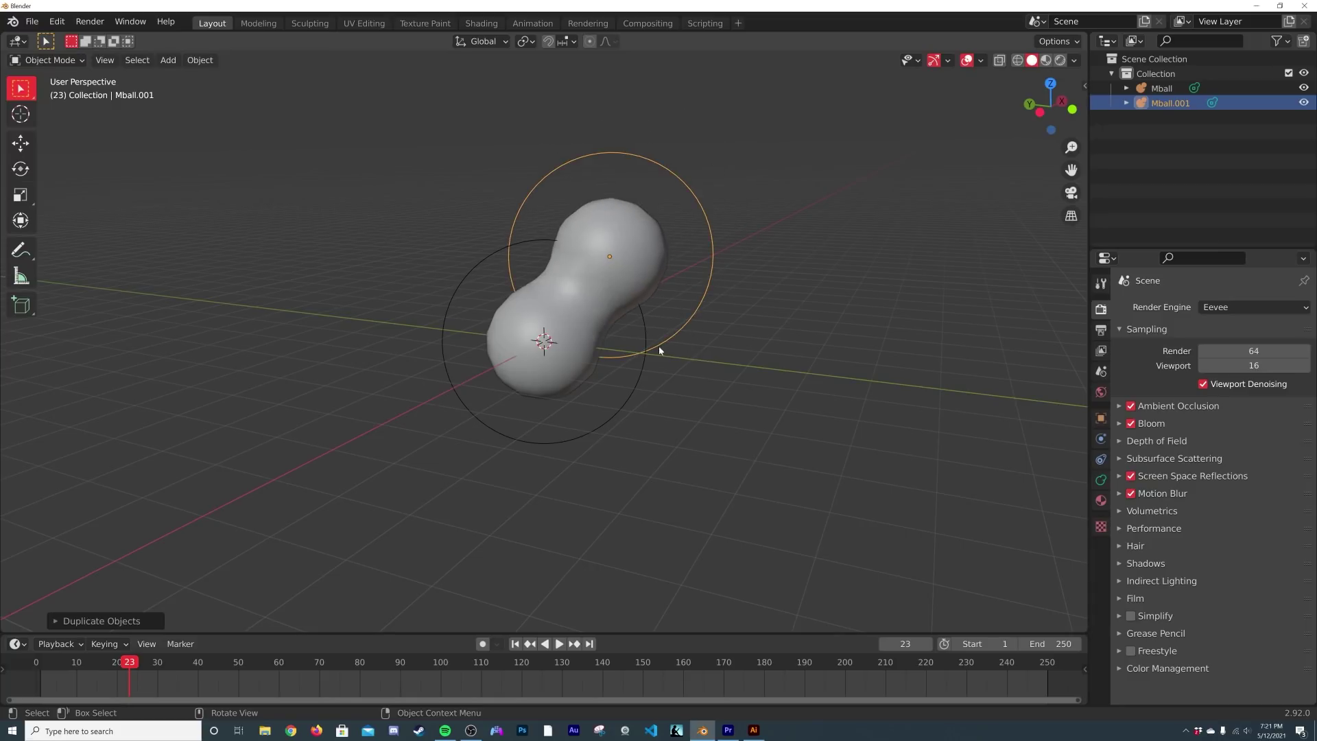
Set the duplicated metaball's viewport resolution to 0.05 m.
click(1101, 480)
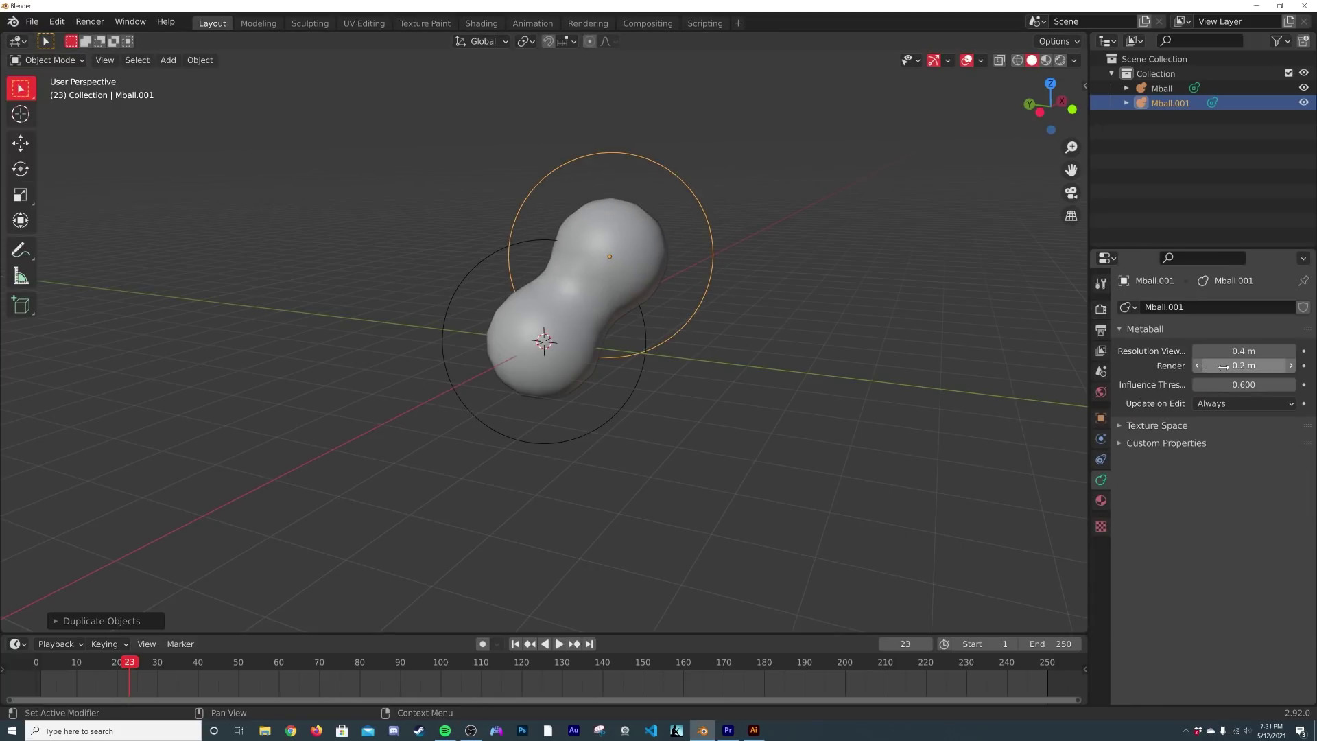
mouse_move(1232, 351)
mouse_down()
mouse_move(1275, 351)
mouse_move(1221, 350)
mouse_move(1290, 350)
mouse_move(1221, 350)
mouse_up()
click(657, 228)
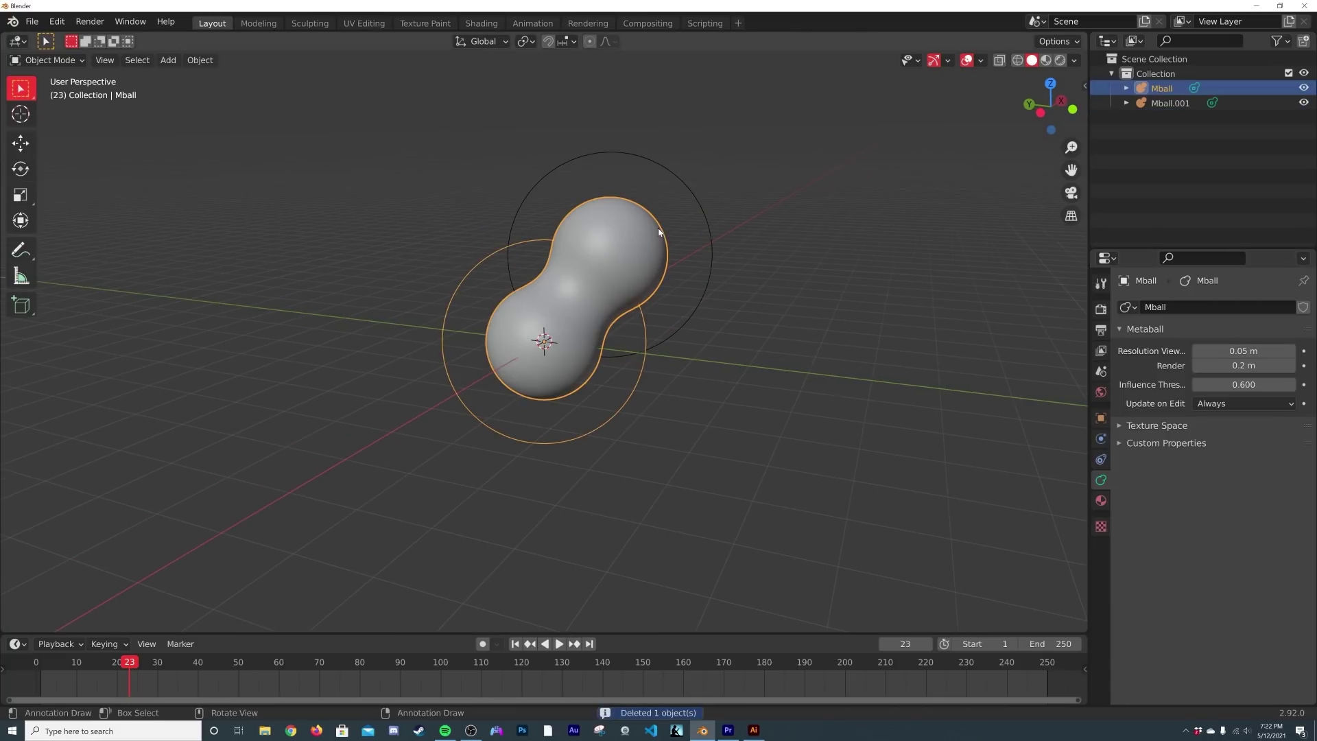
Duplicate the upper metaball, placing the copy enlarged below the other two.
click(690, 214)
click(700, 203)
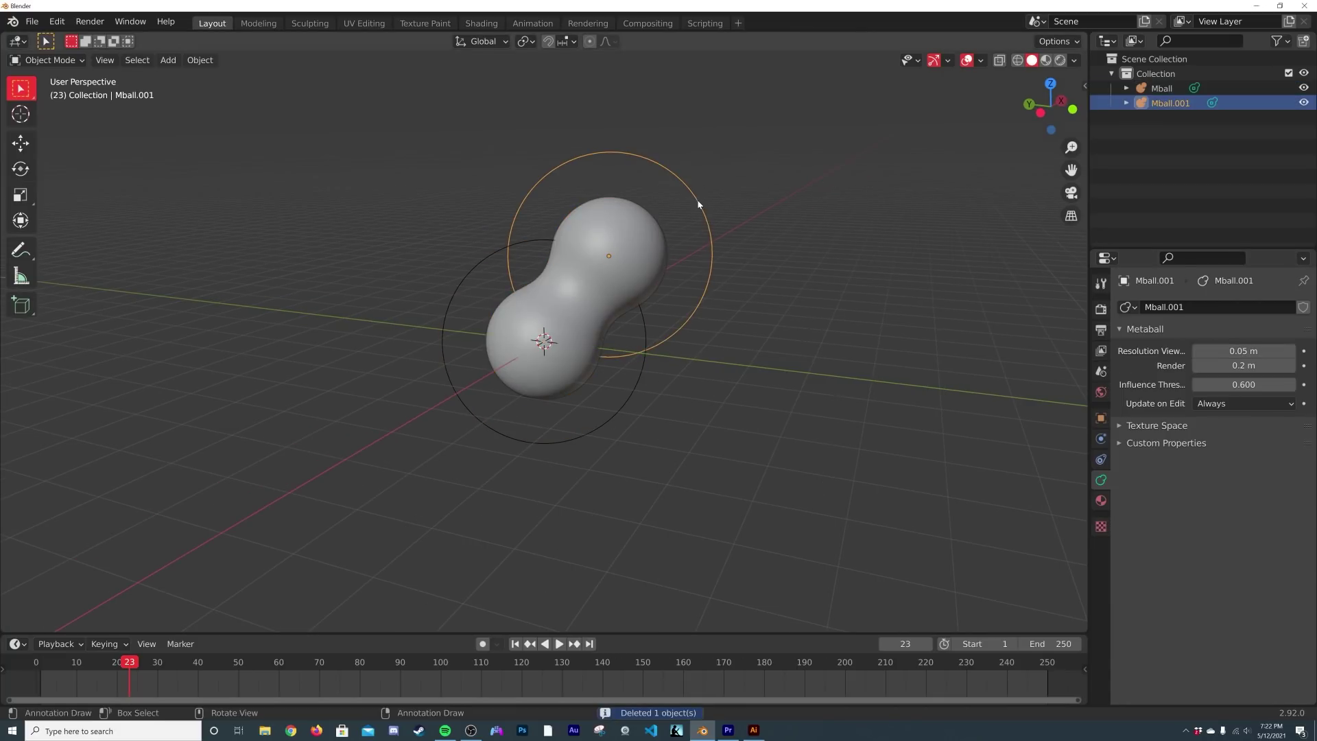
key(shift+d)
click(690, 284)
key(s)
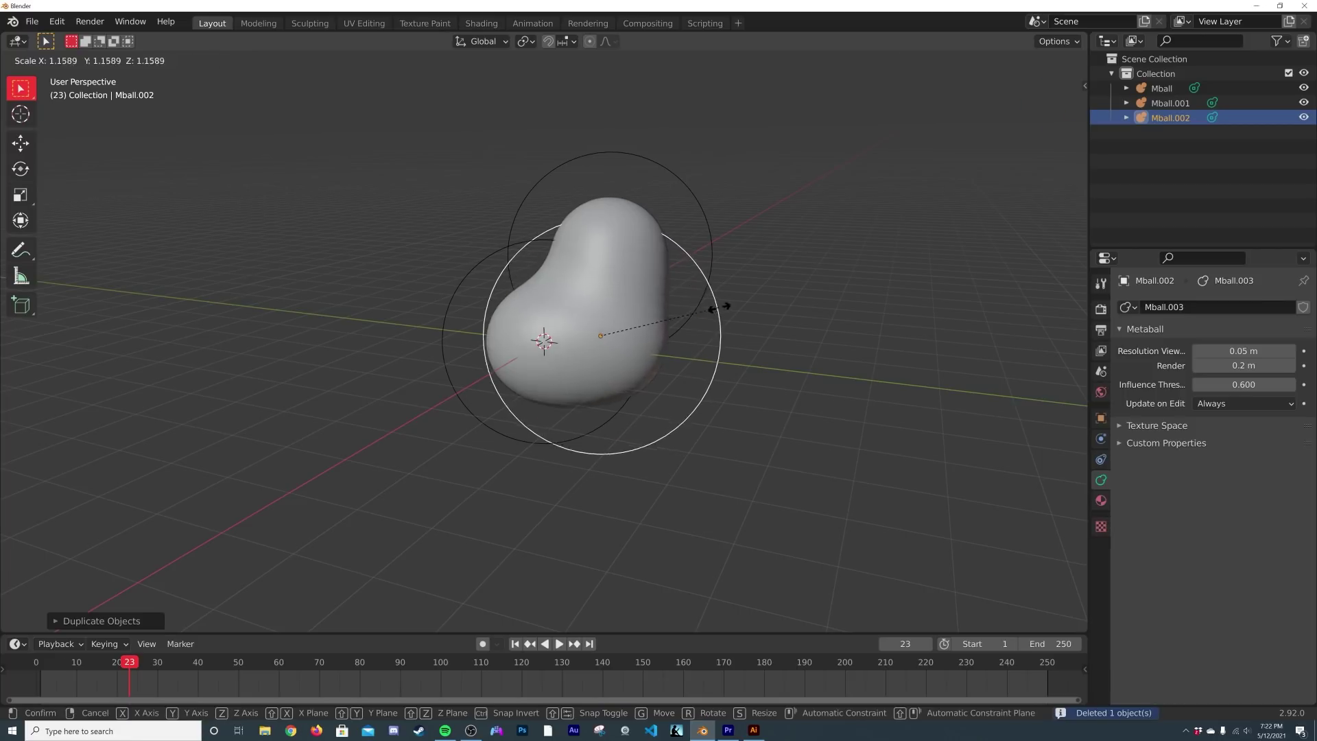
click(760, 338)
key(g)
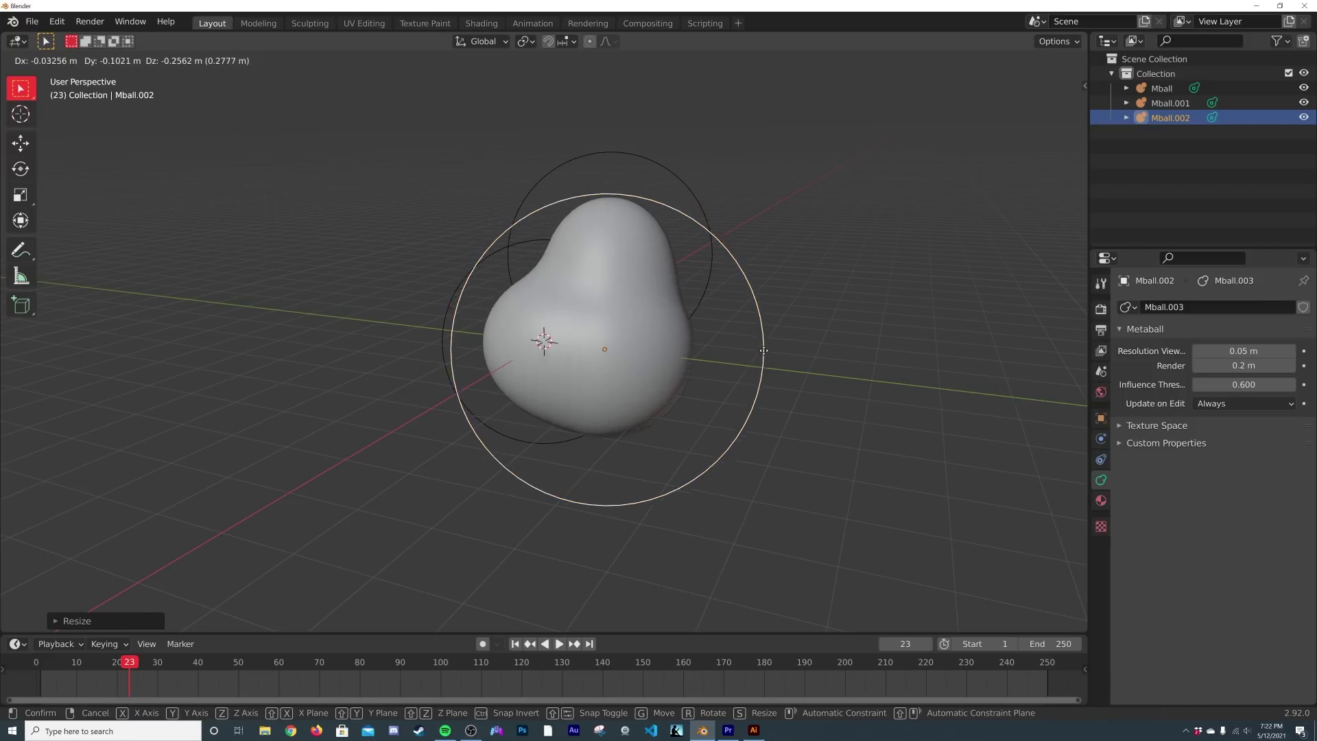
click(771, 432)
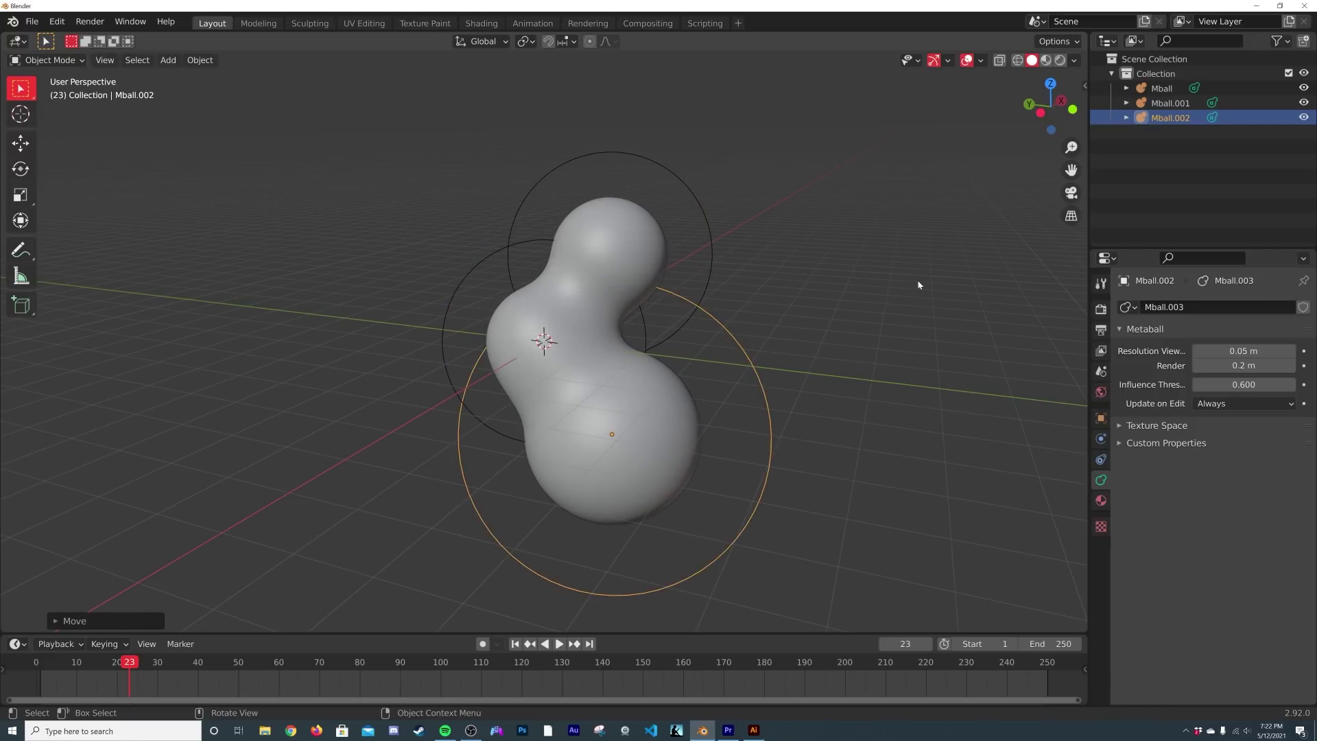
Delete all three metaballs from the scene.
click(789, 301)
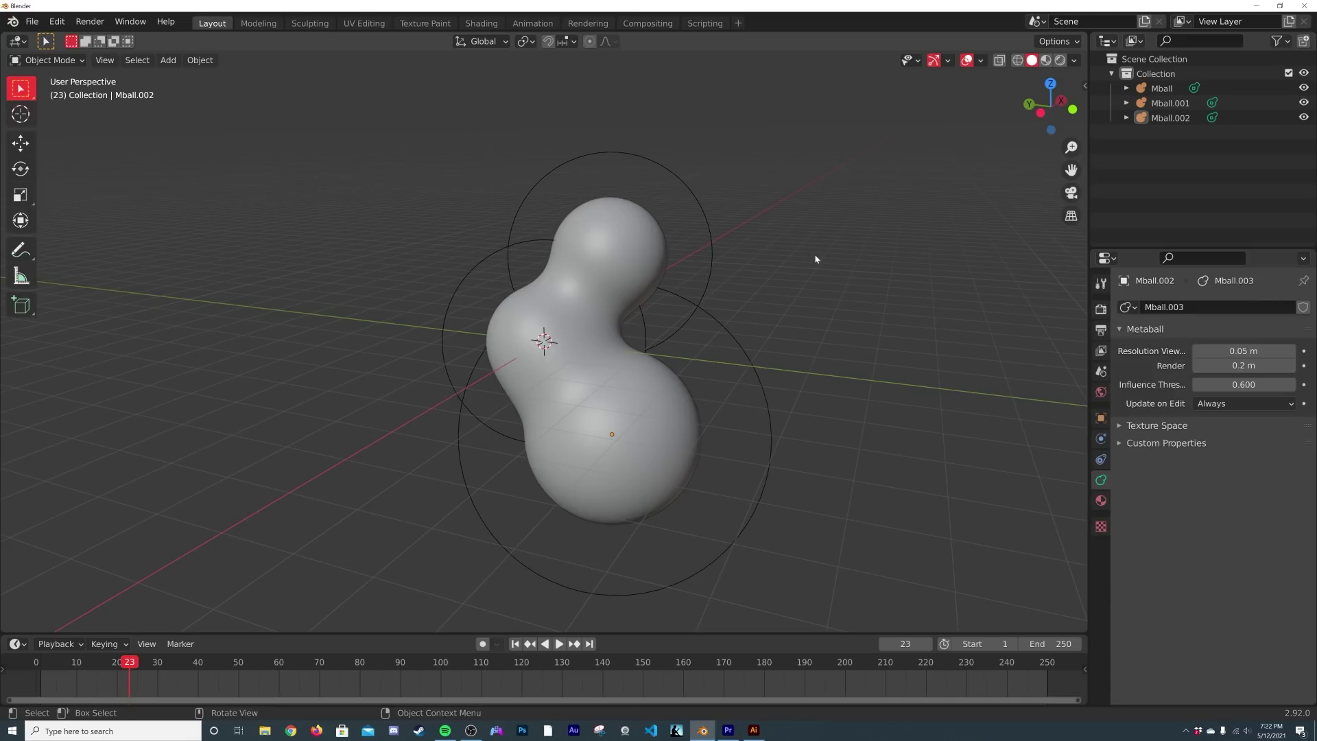
drag(852, 196, 498, 462)
key(Delete)
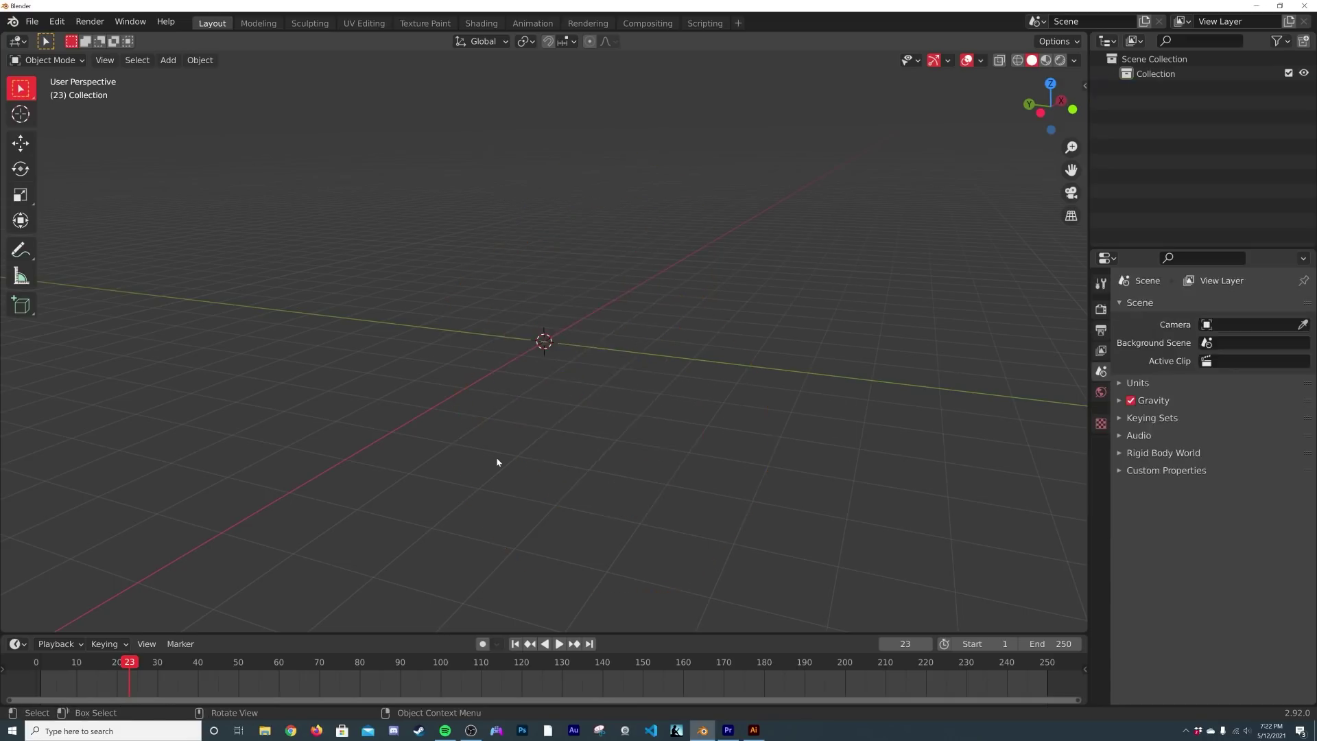
Add an ico sphere mesh at the origin of the empty scene.
middle_drag(514, 445, 579, 456)
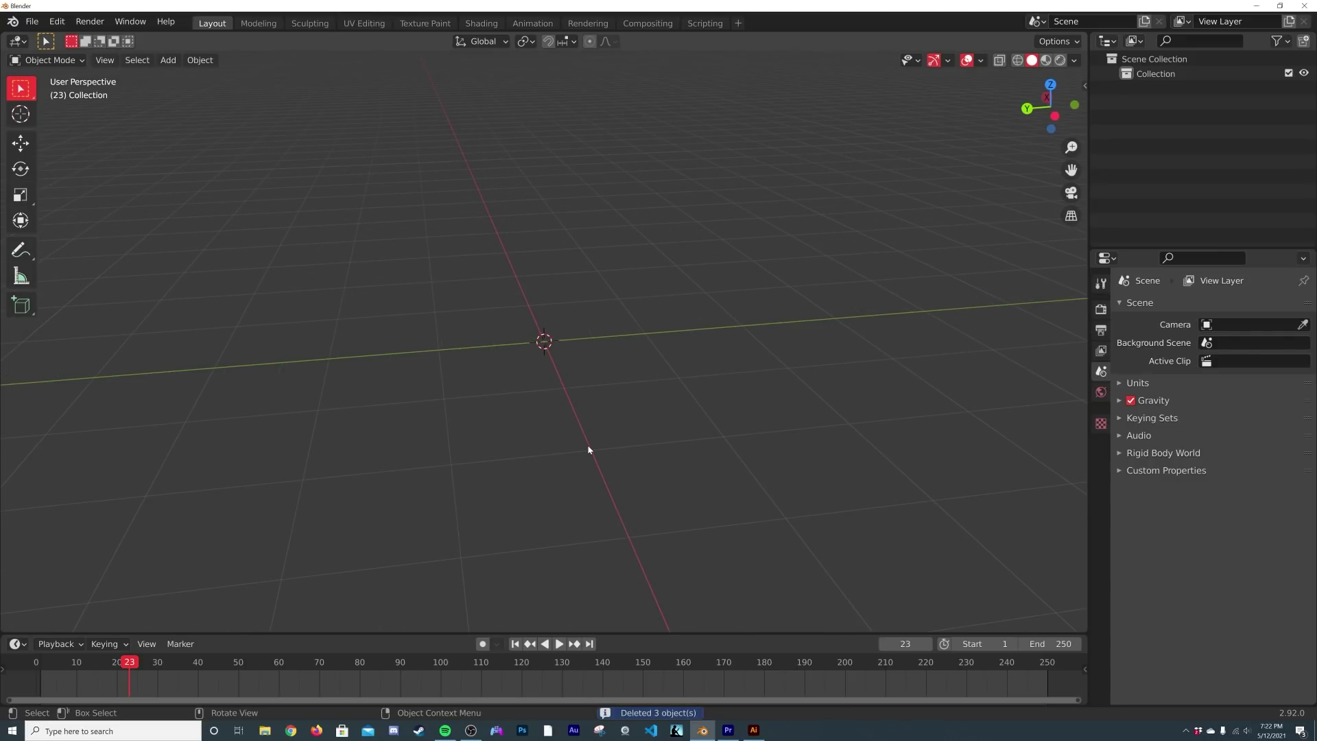
key(shift+a)
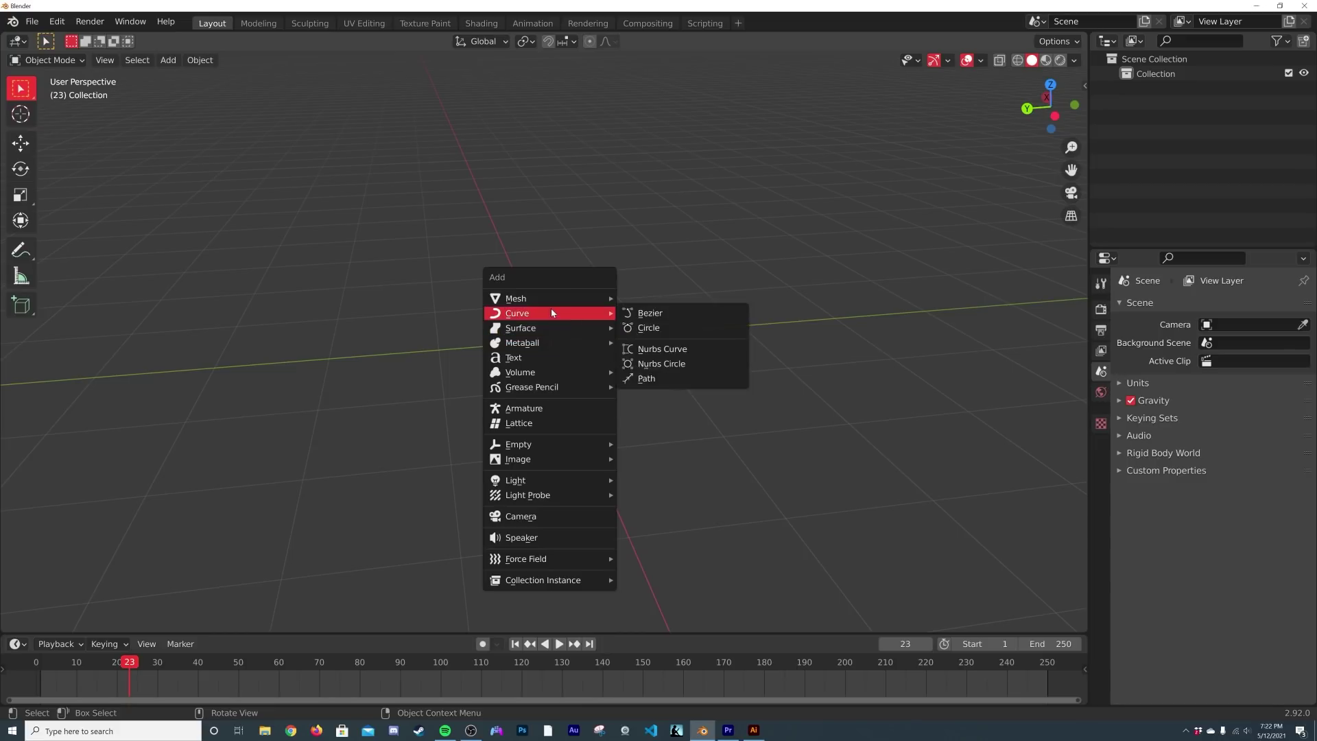
mouse_move(555, 302)
click(658, 357)
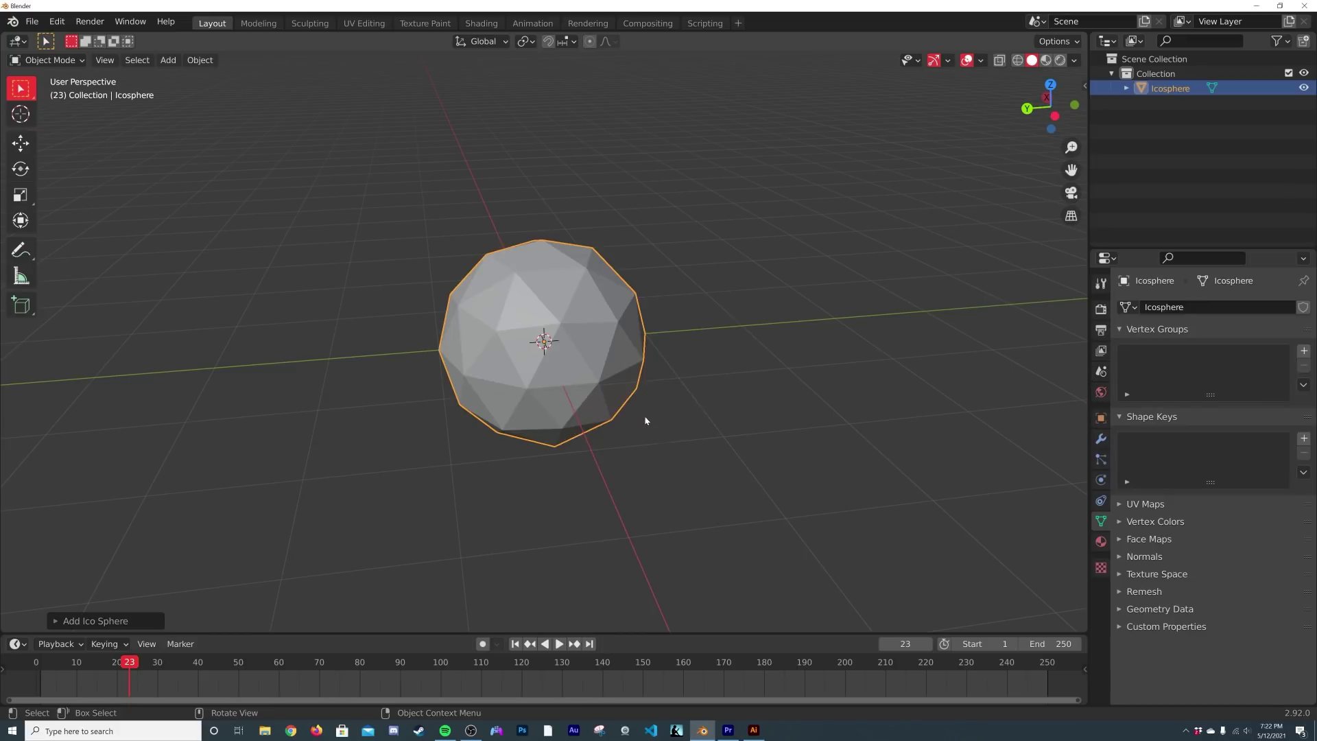
ctrl+middle_drag(644, 417, 644, 384)
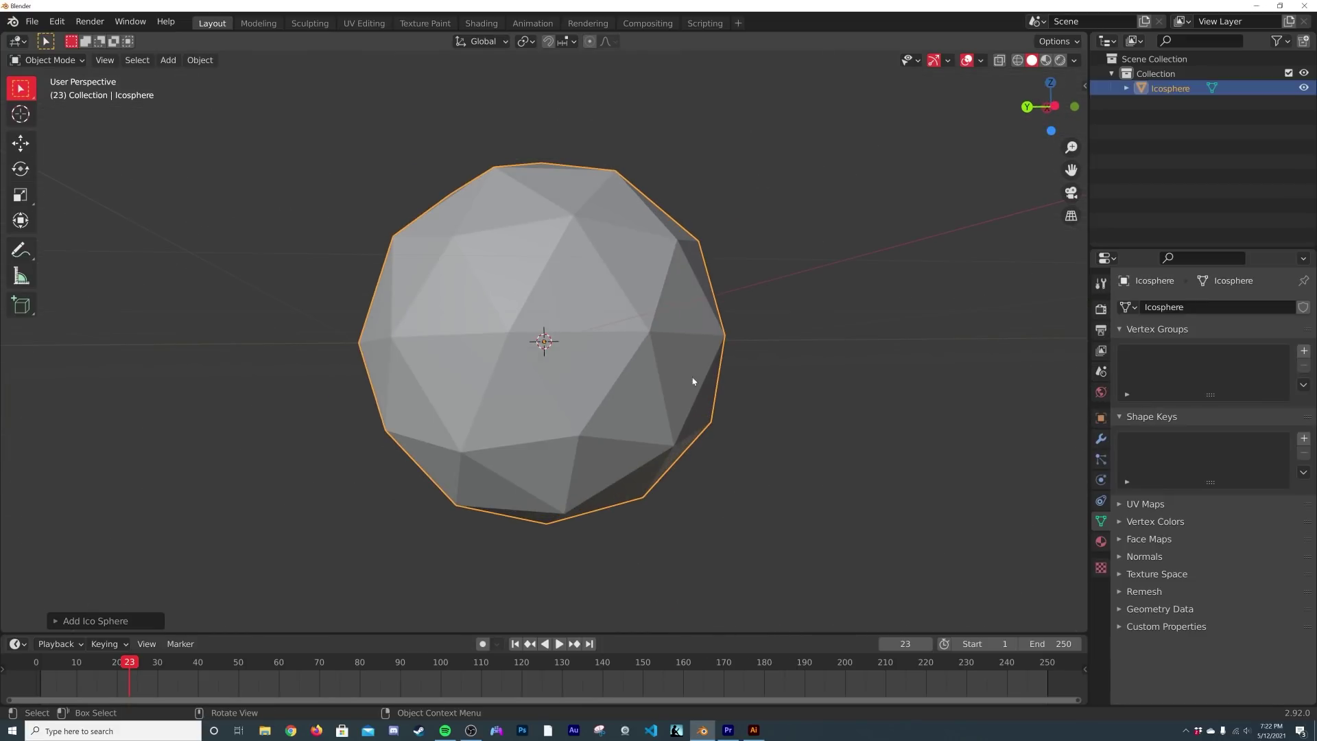
middle_drag(809, 242, 804, 269)
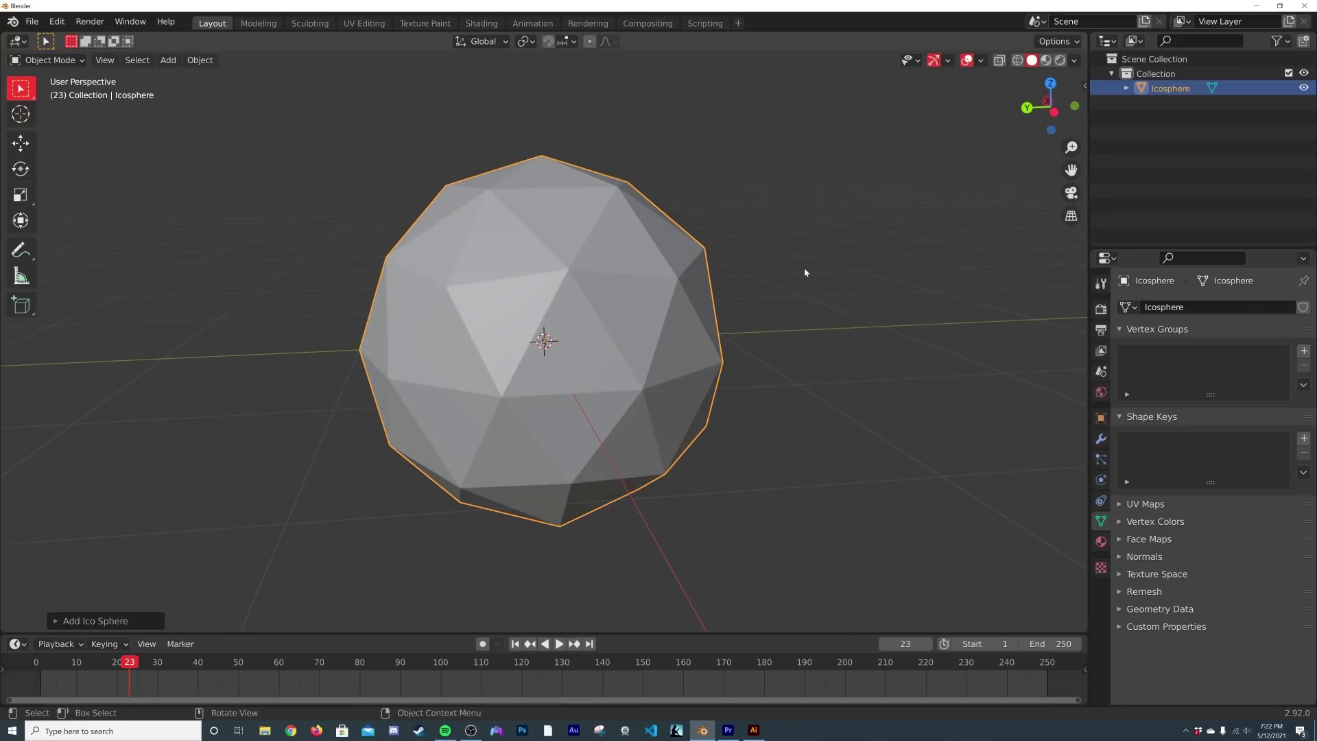
Add a metaball ball and move it away from the icosphere.
key(shift+a)
mouse_move(770, 321)
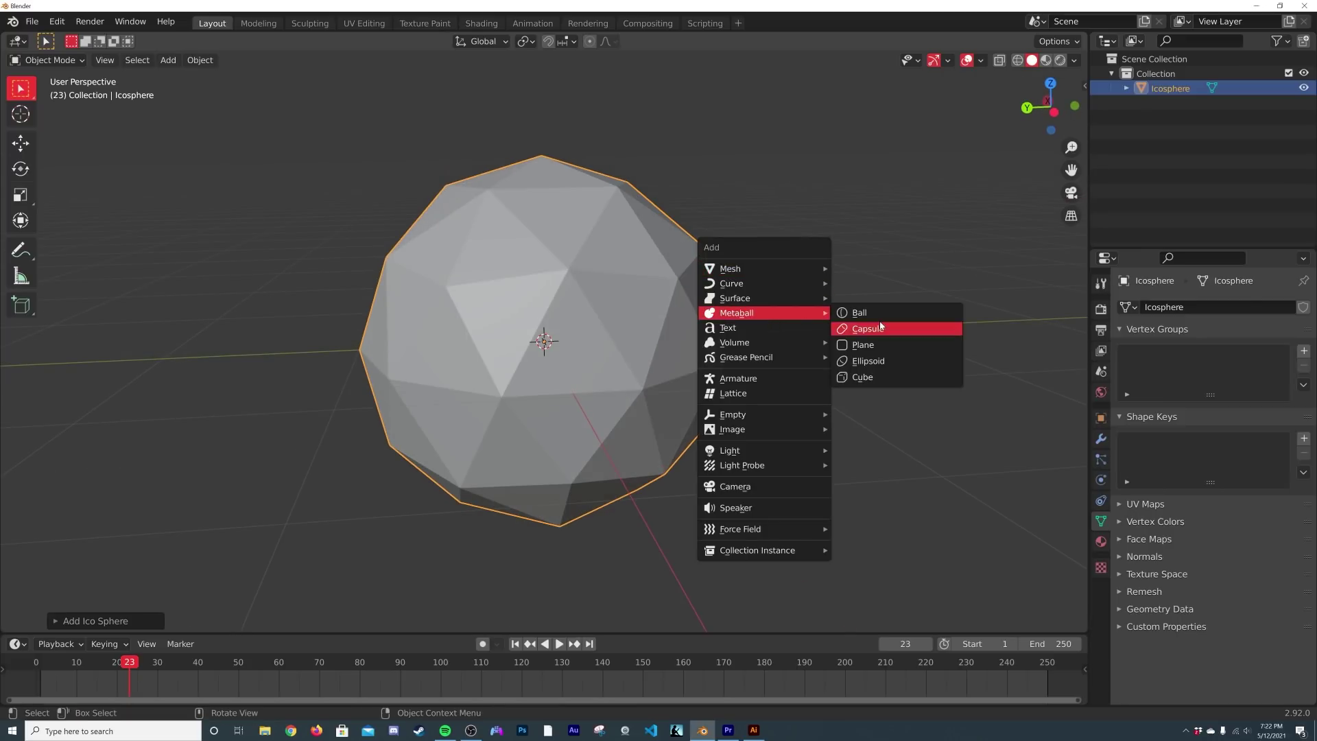
click(859, 312)
scroll(822, 323, down, 5)
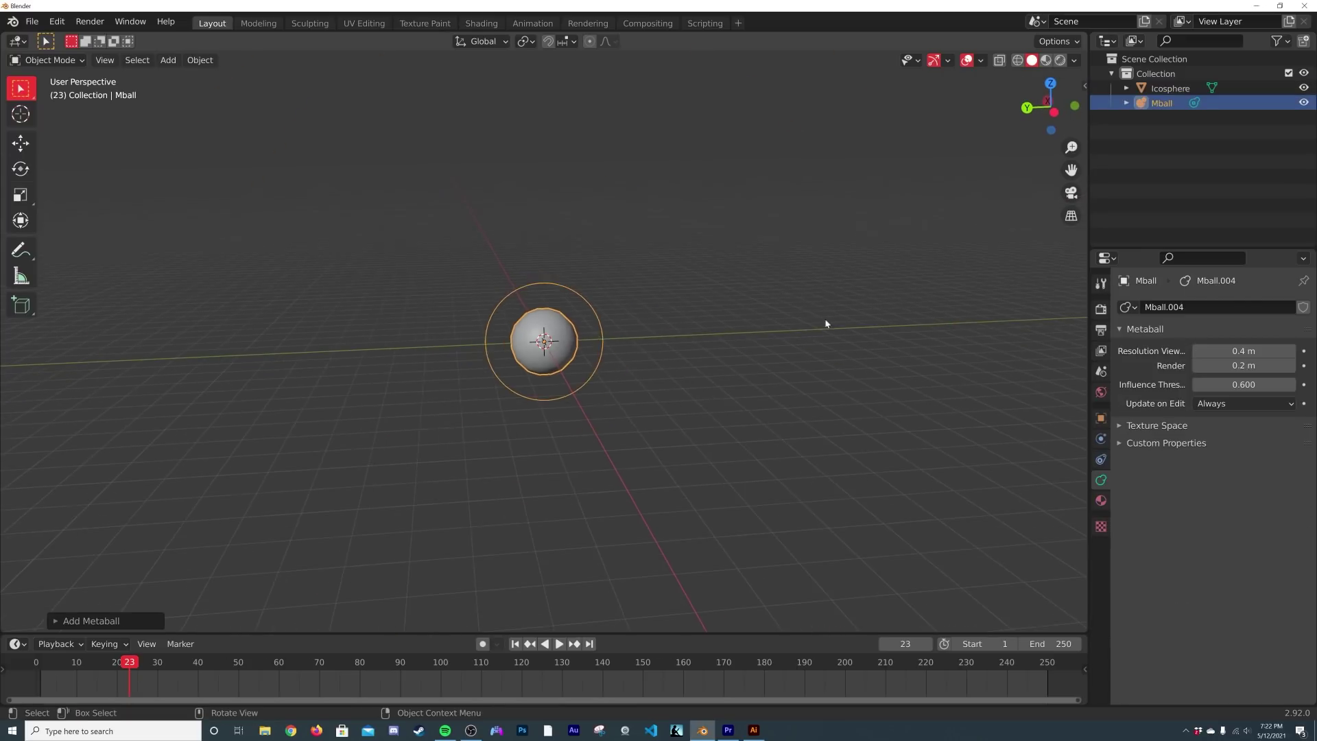
key(g)
click(609, 395)
scroll(608, 395, up, 5)
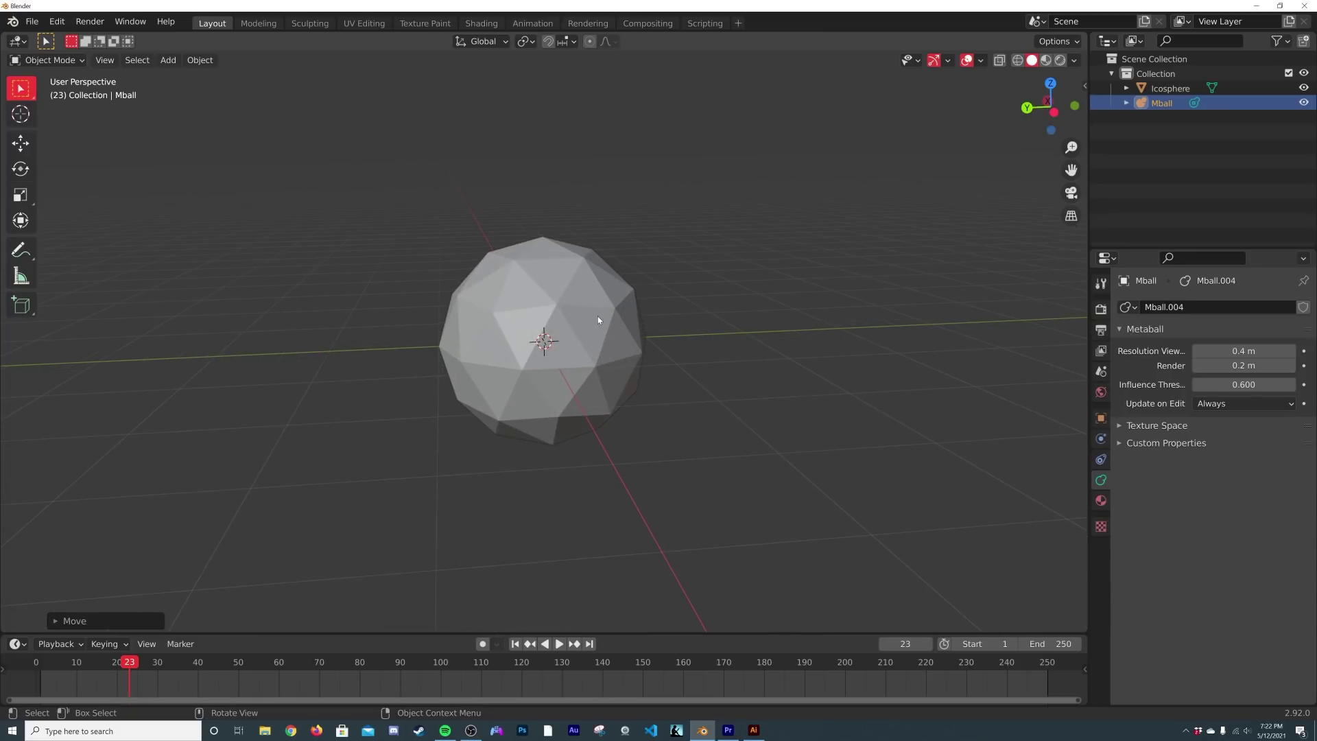
Select the icosphere and switch the viewport to wireframe shading.
click(601, 362)
scroll(601, 362, up, 3)
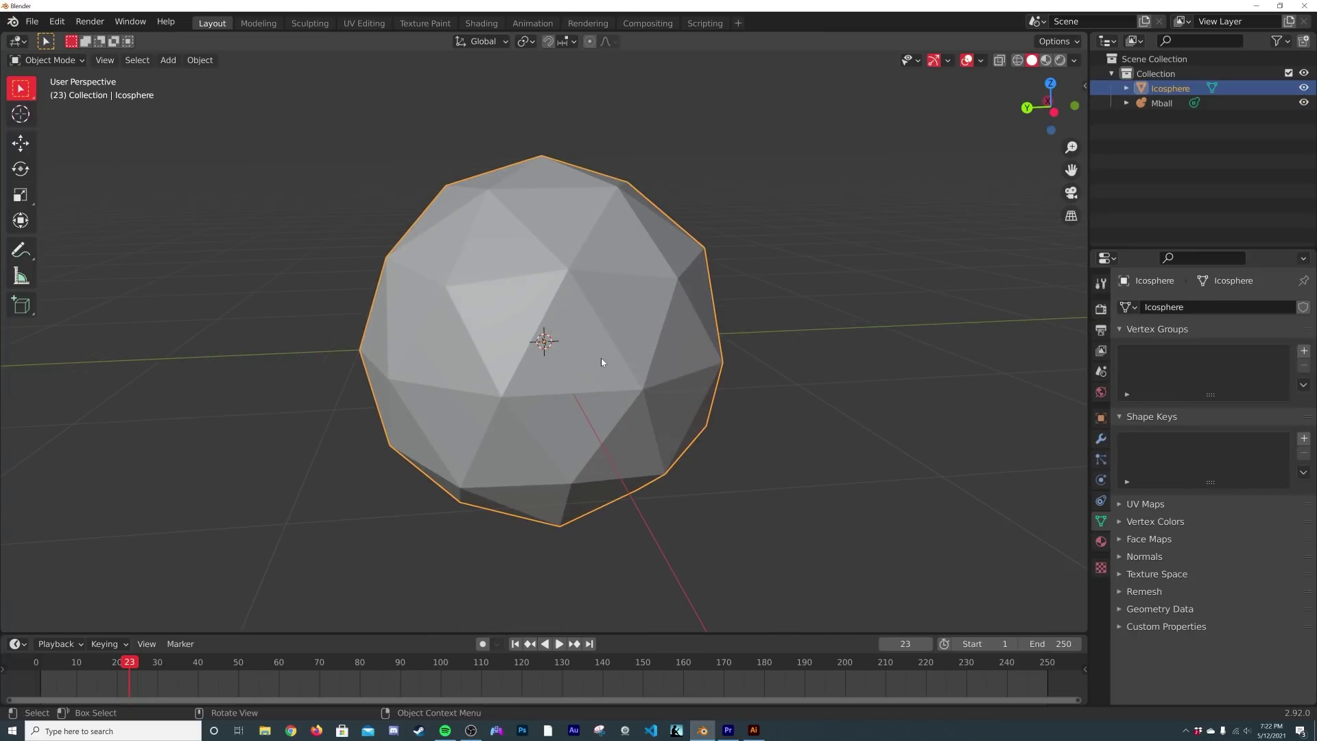
click(1018, 61)
mouse_move(714, 327)
middle_down()
mouse_move(708, 394)
mouse_move(717, 384)
middle_up()
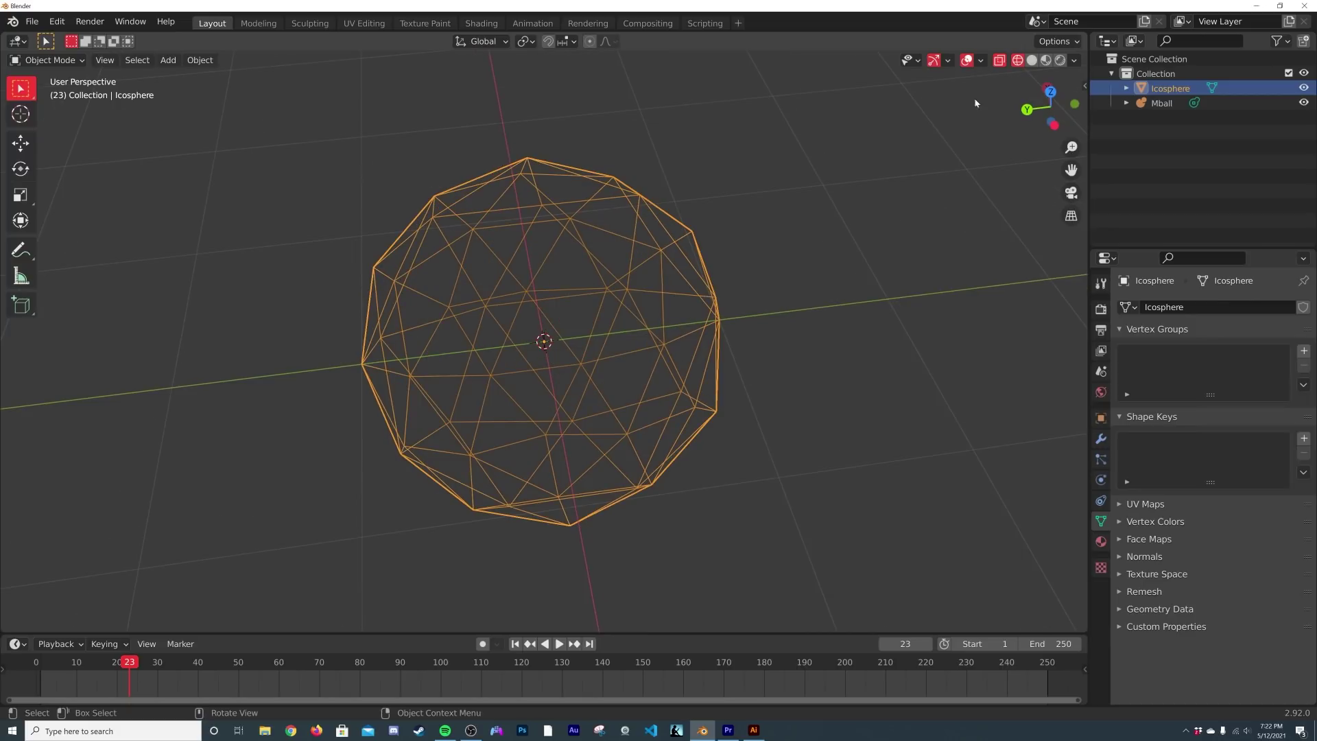
middle_drag(719, 338, 711, 291)
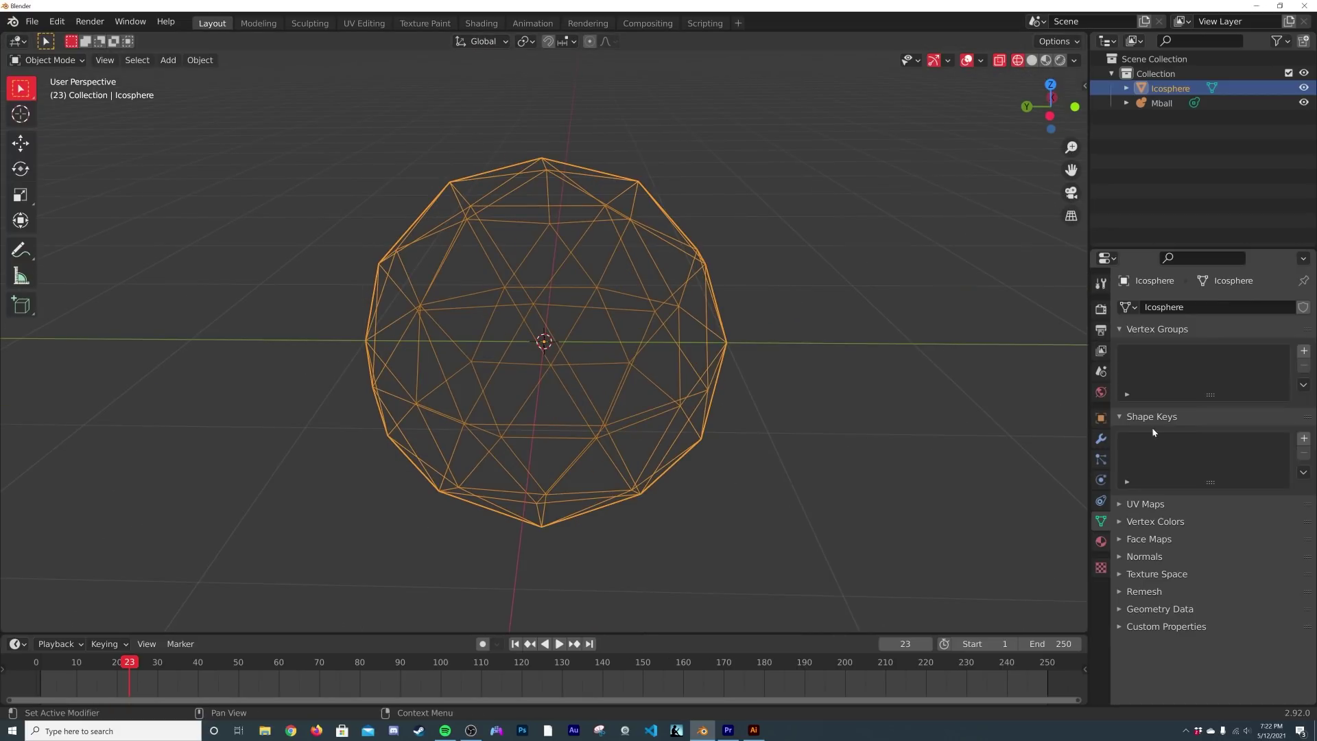
Add a Hair particle system to the icosphere and set it to emit from Volume.
click(1100, 459)
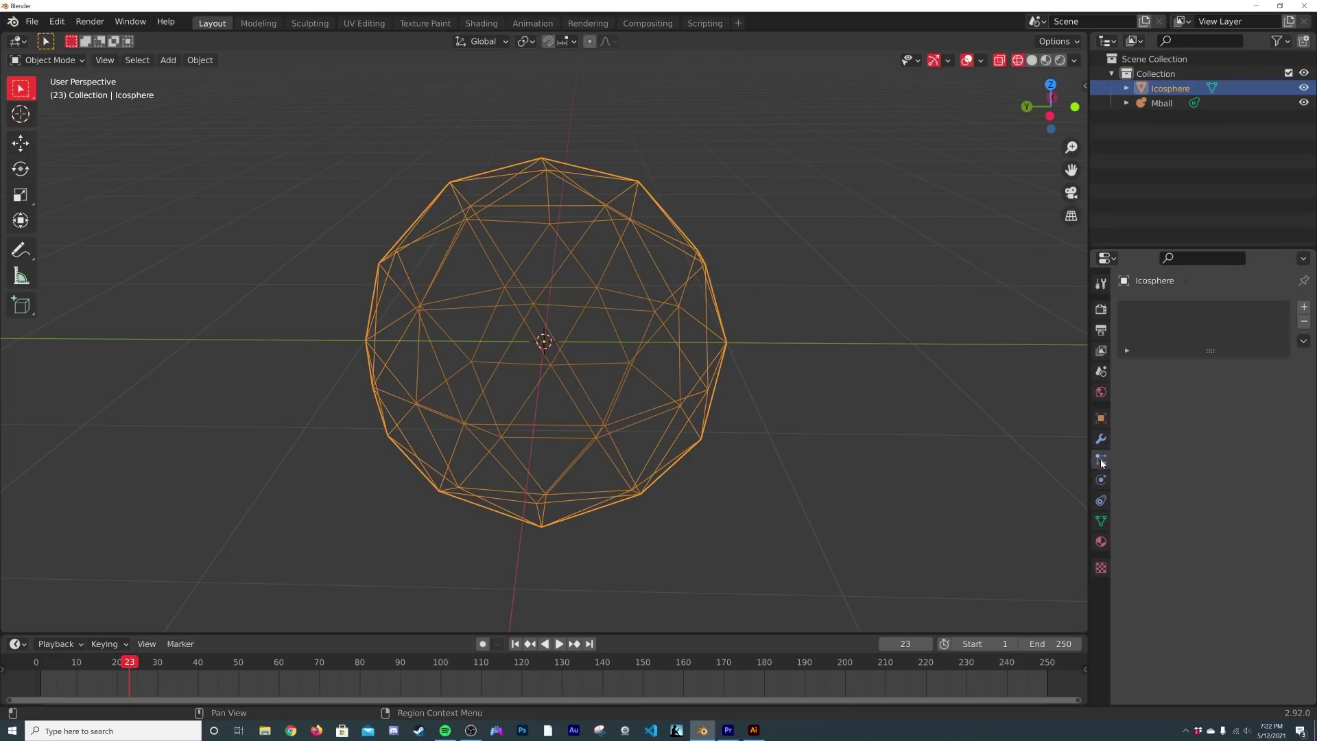
click(1303, 308)
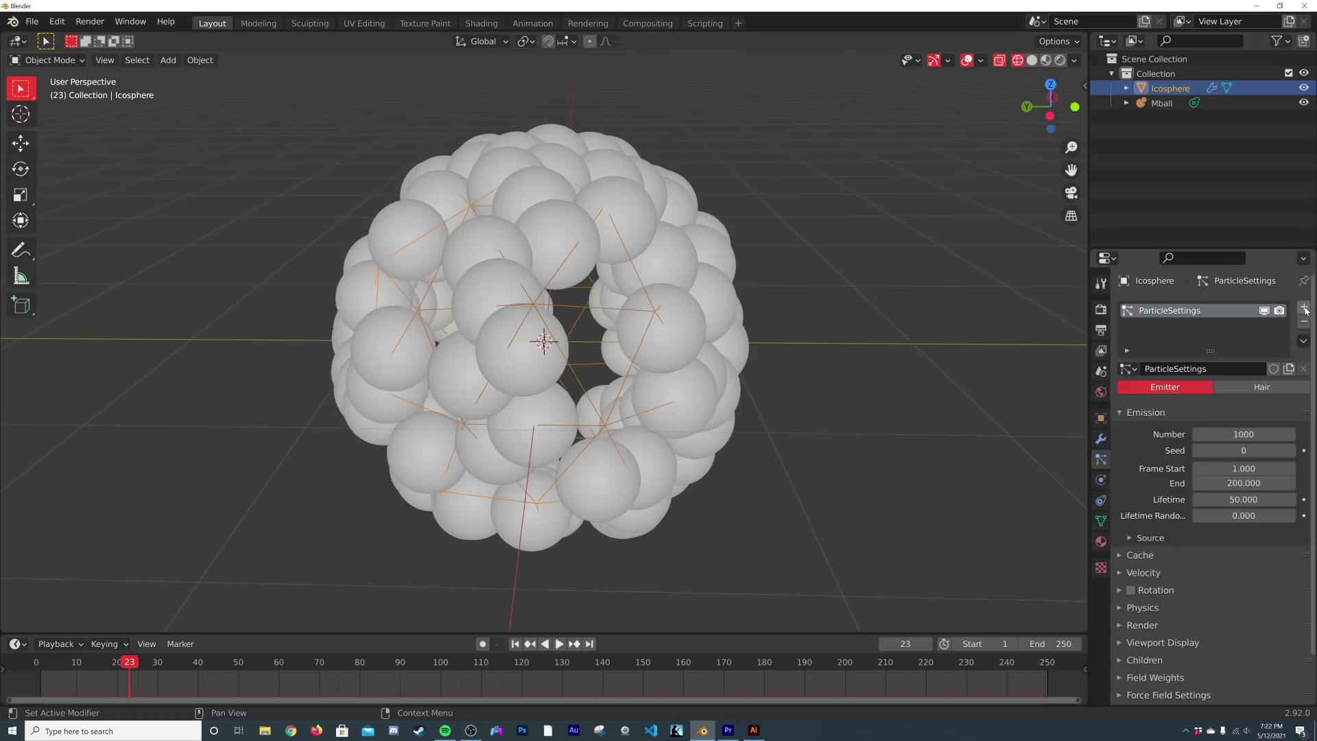
click(1262, 387)
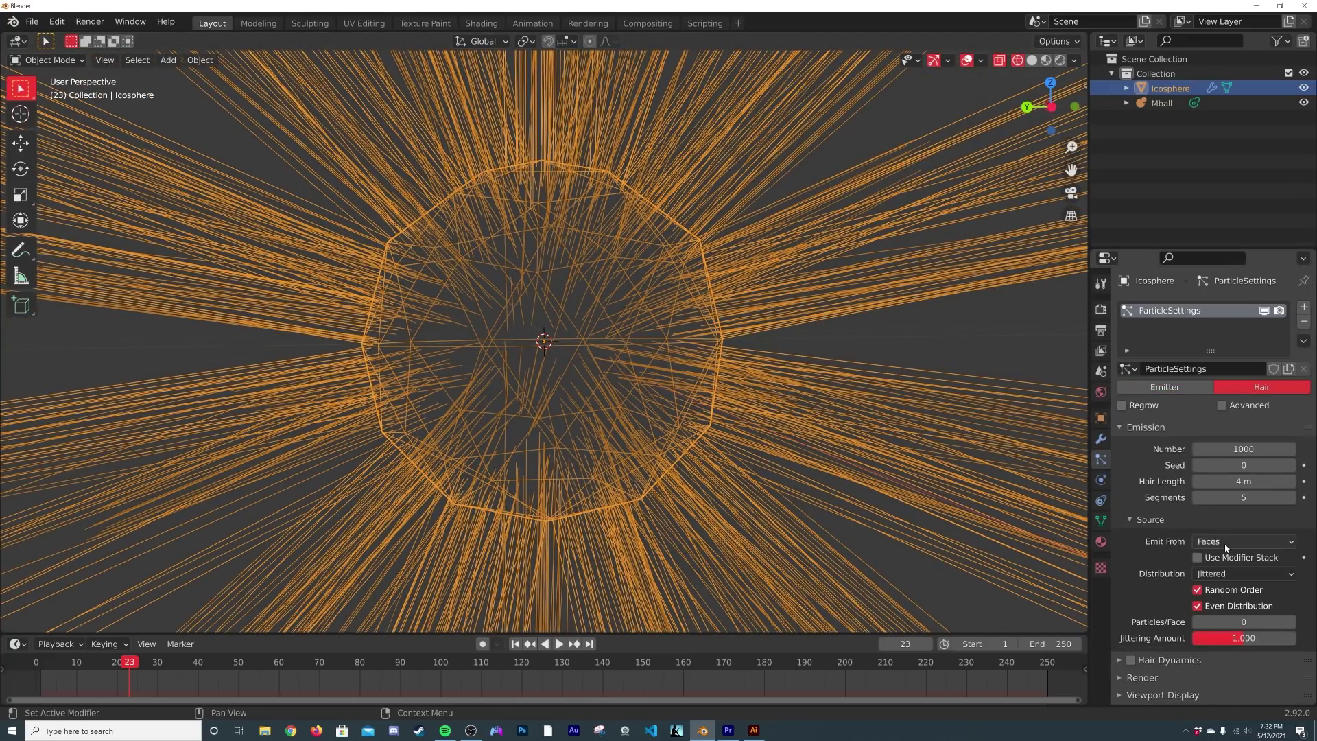
click(1228, 542)
click(1222, 593)
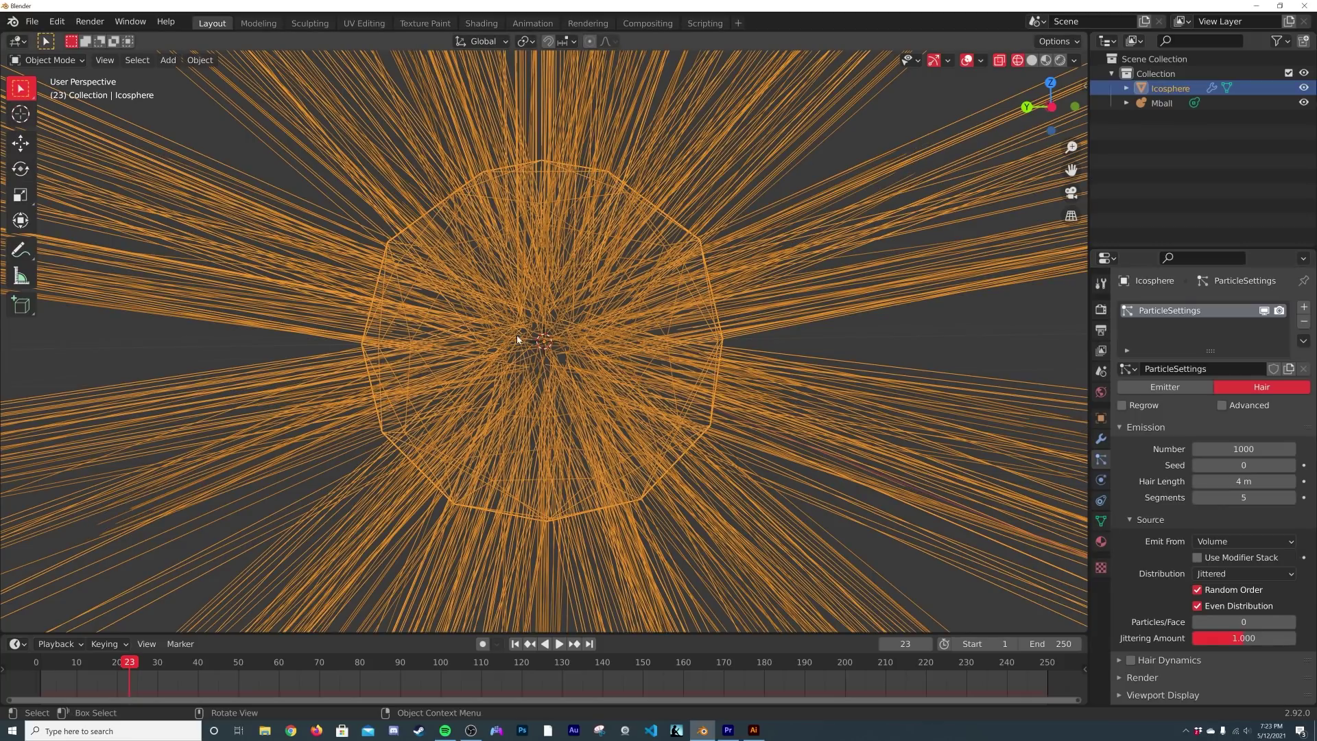
Render the icosphere's hair particles as Object with Mball as the instance object and a scale of 0.01.
scroll(1173, 609, down, 3)
click(1142, 582)
scroll(1166, 576, down, 2)
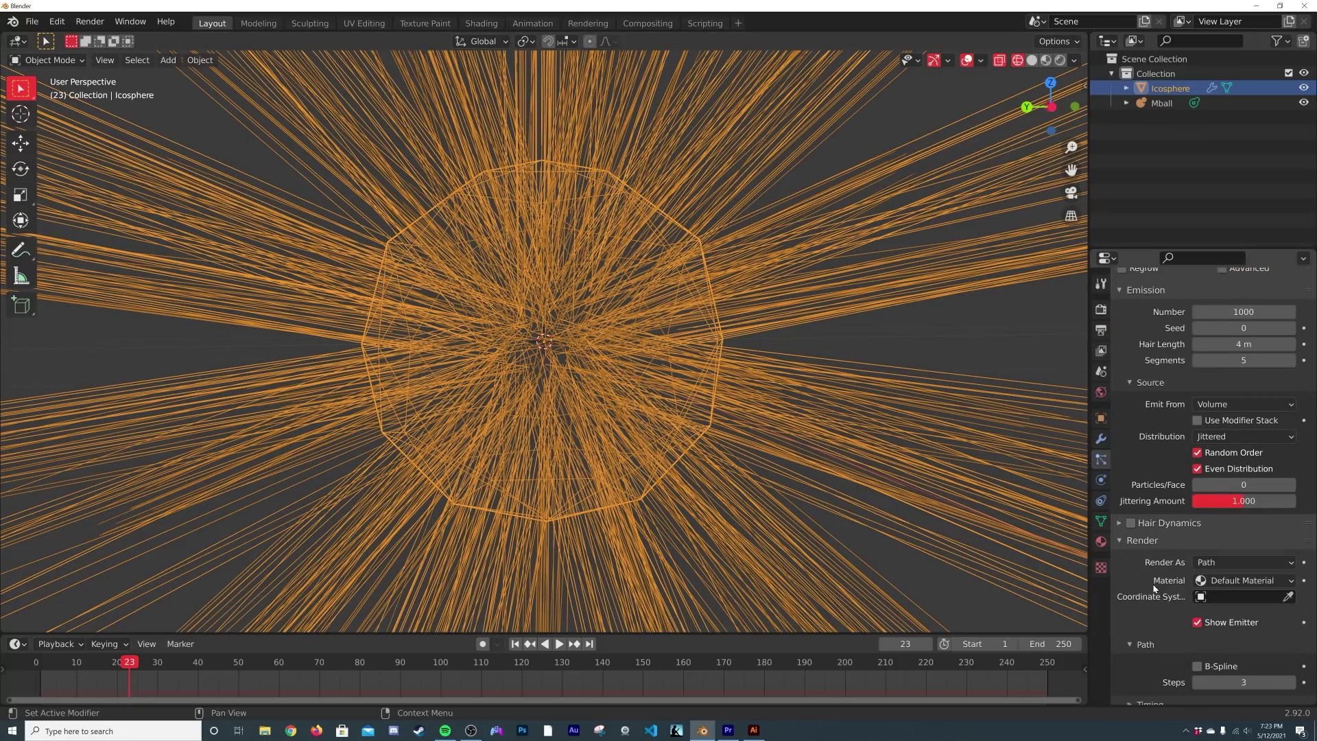
click(1249, 546)
click(1218, 597)
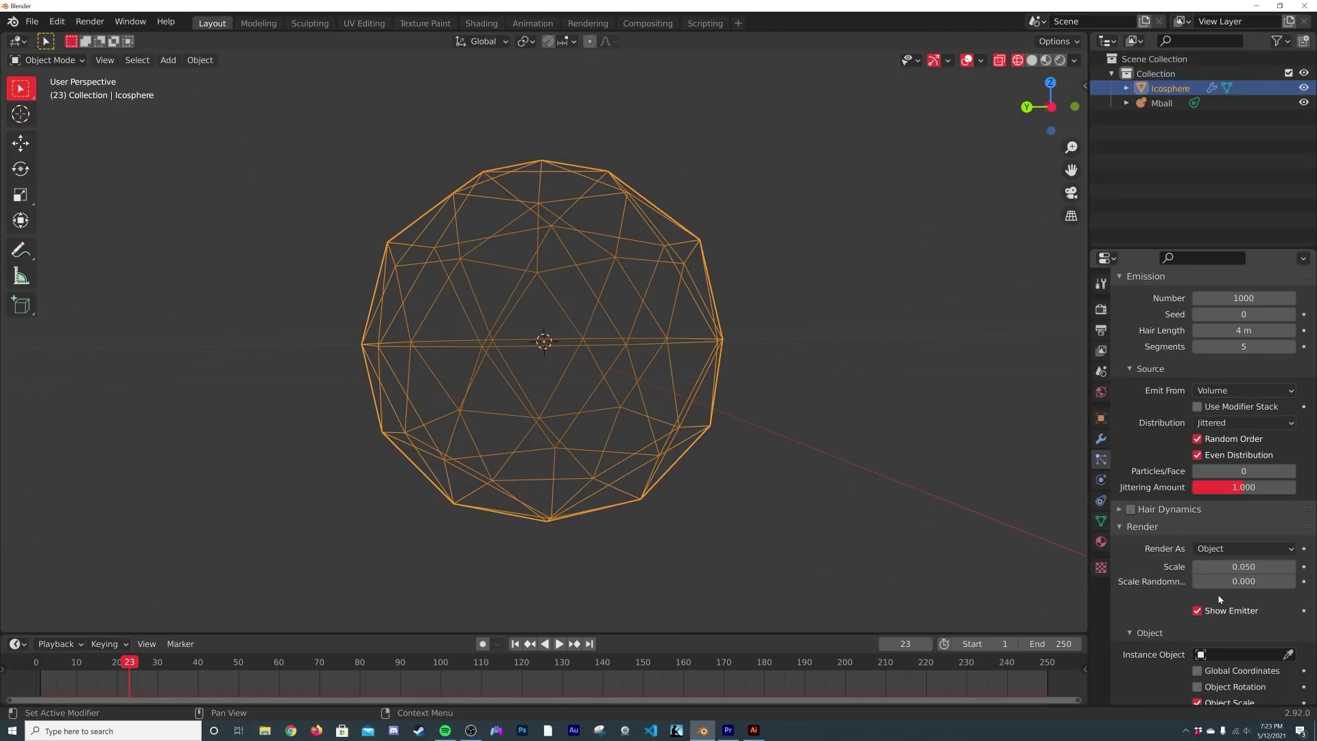
click(1241, 655)
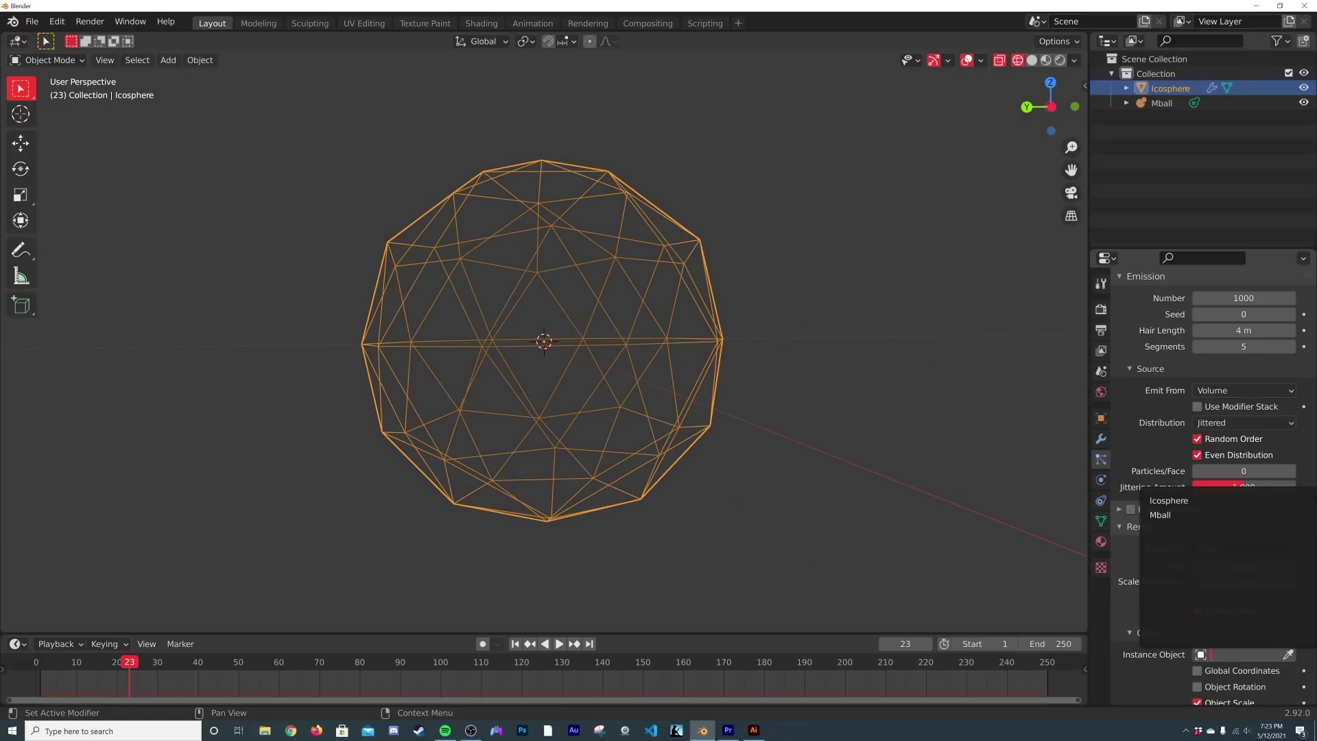
click(1199, 516)
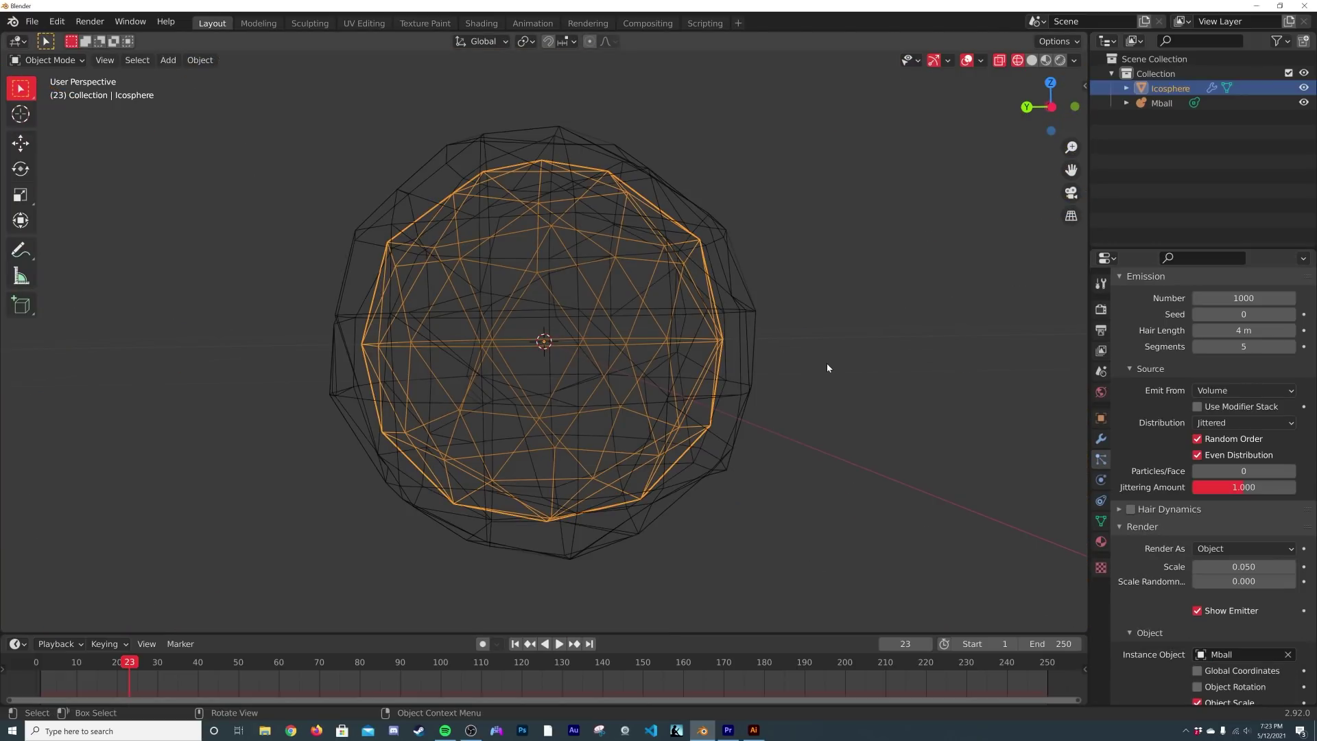
click(1243, 566)
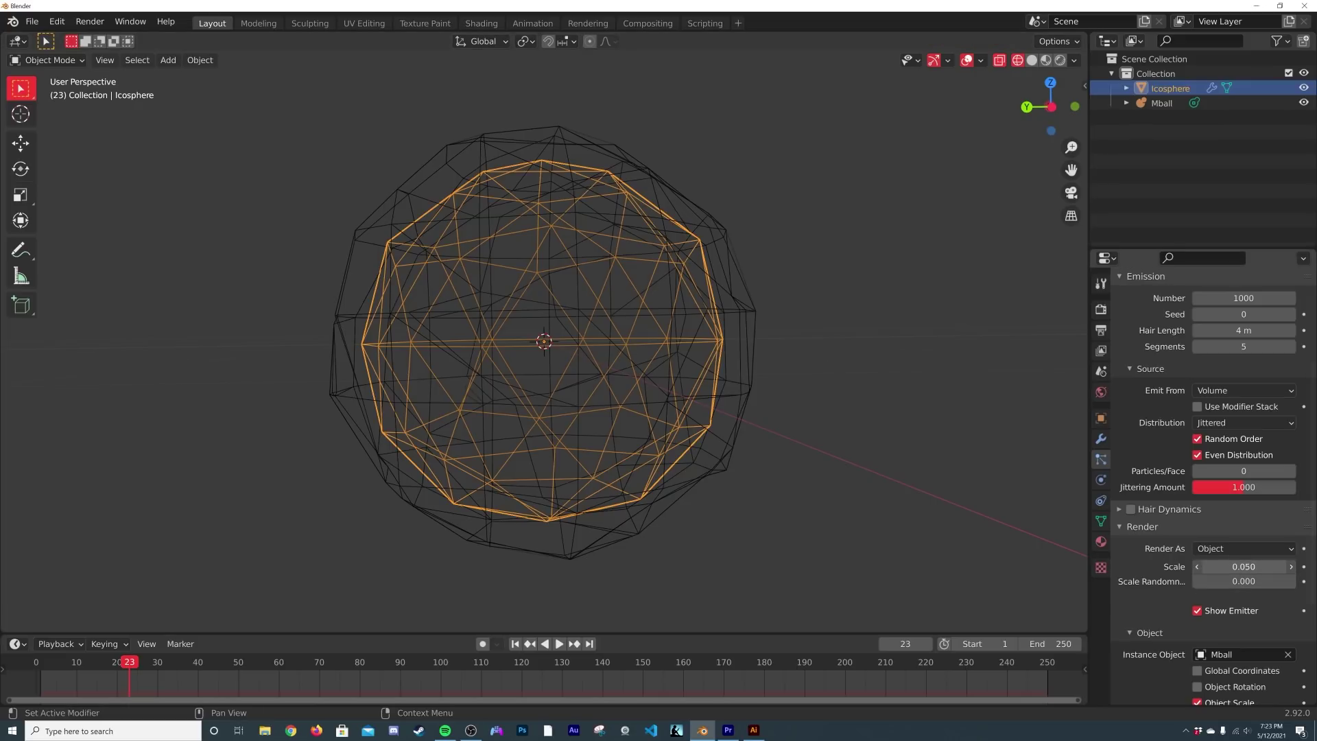
text(0.01)
key(Return)
Select the metaball and set its viewport resolution to 0.05 m.
scroll(182, 343, down, 4)
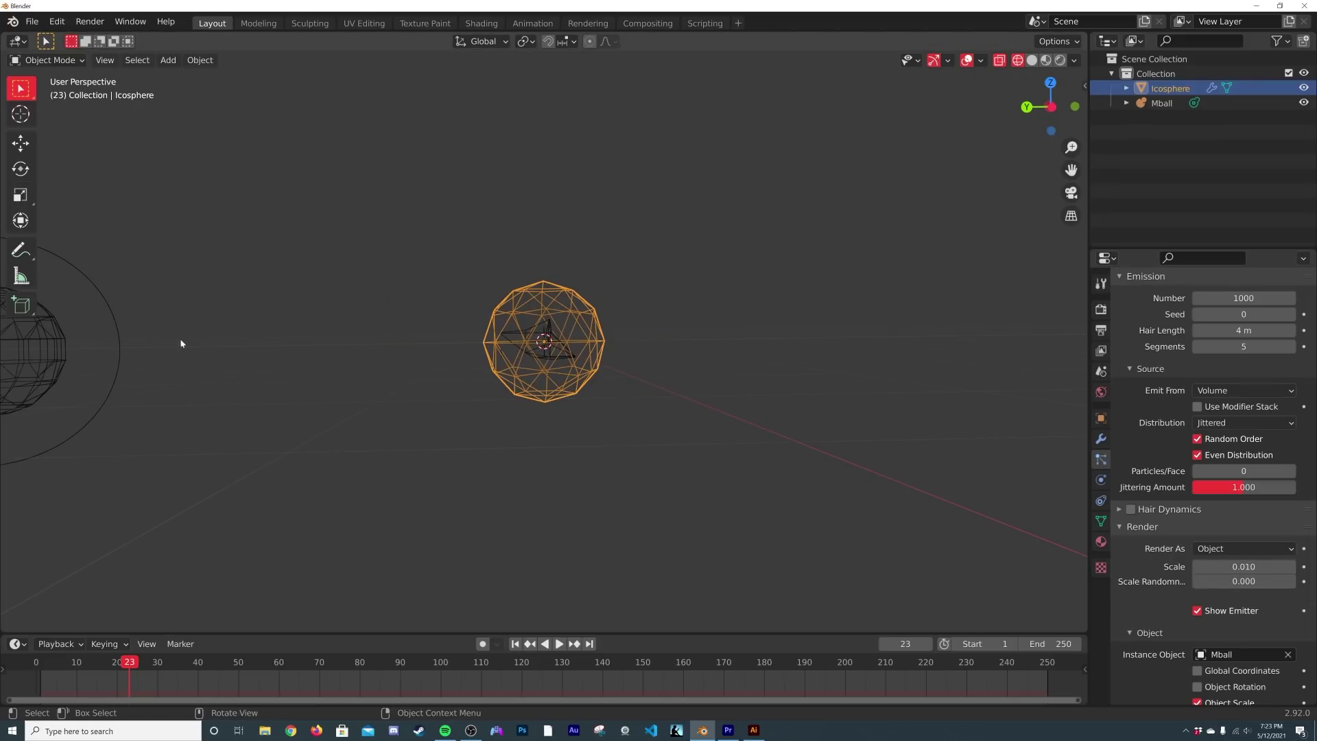
click(45, 371)
click(1101, 480)
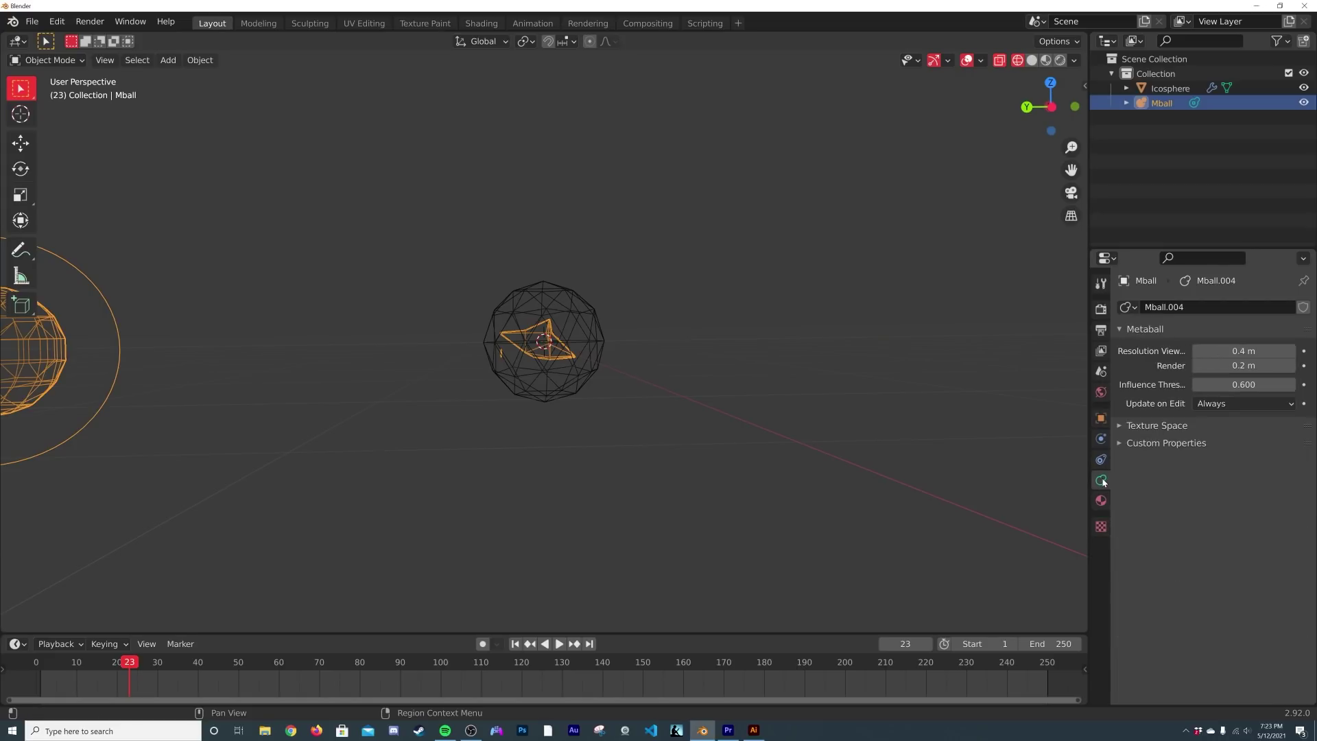
scroll(702, 415, up, 3)
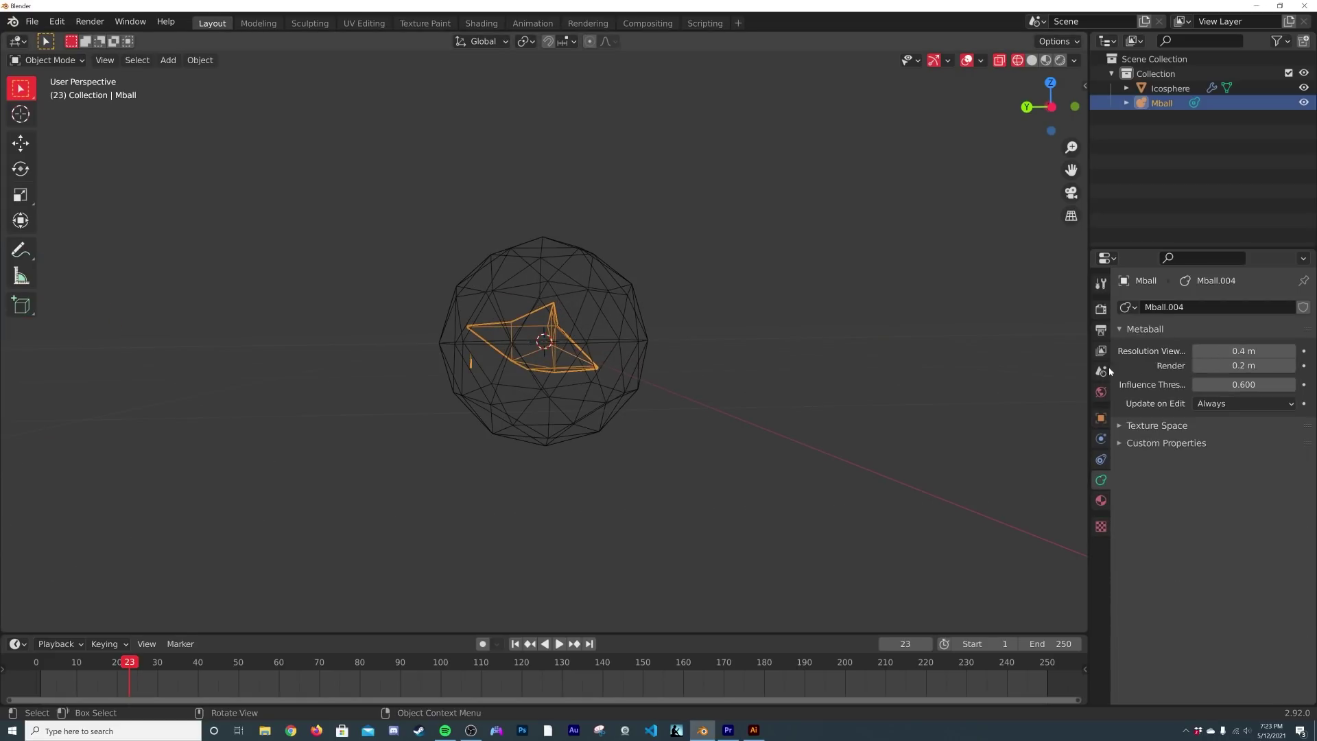
drag(1273, 352, 1227, 352)
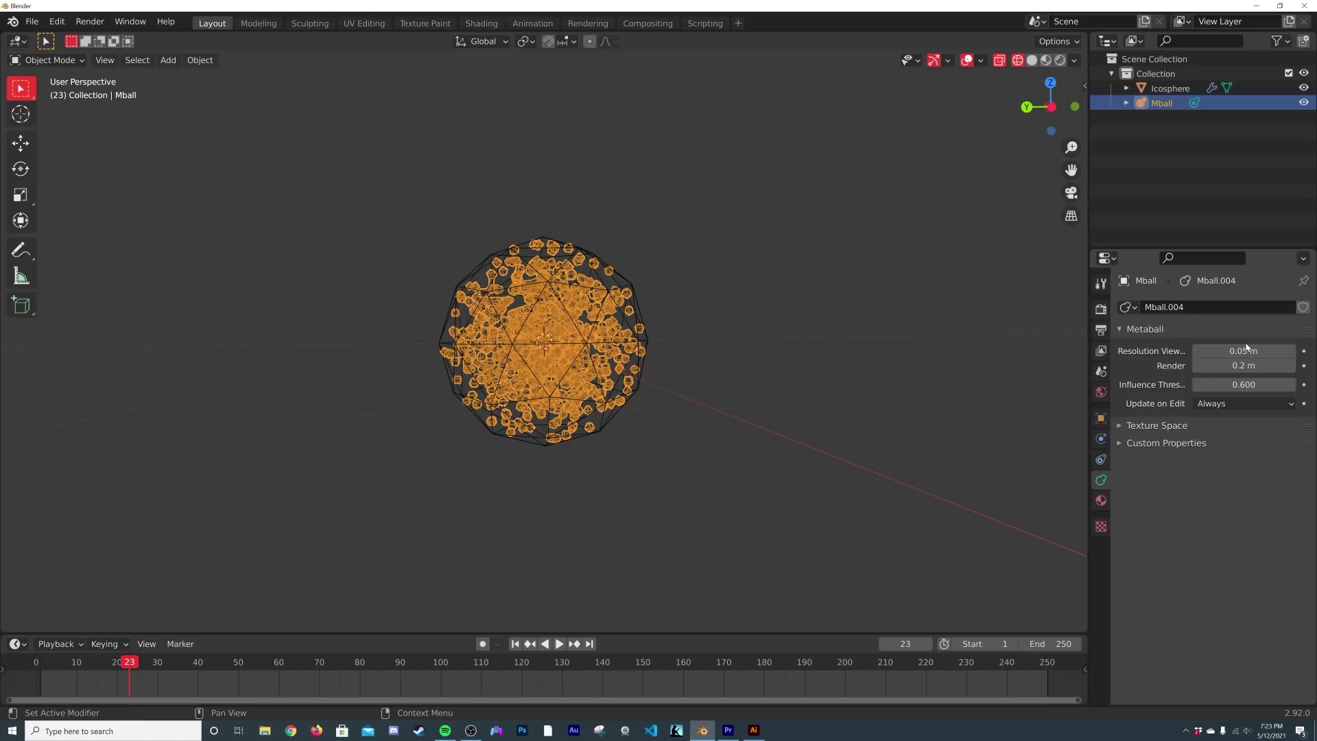
scroll(652, 386, up, 4)
scroll(651, 386, up, 2)
middle_drag(652, 386, 689, 378)
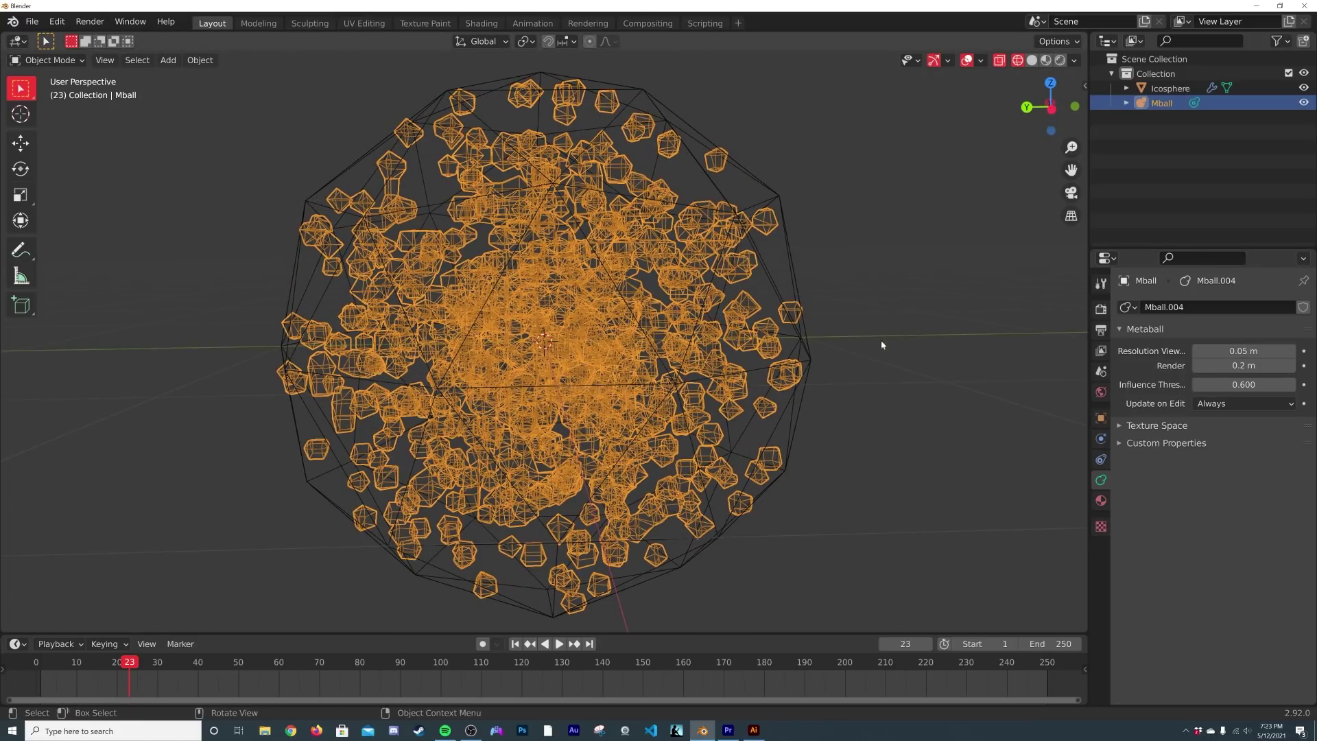
Select the icosphere and set its particle system's emission number to 15.
click(817, 392)
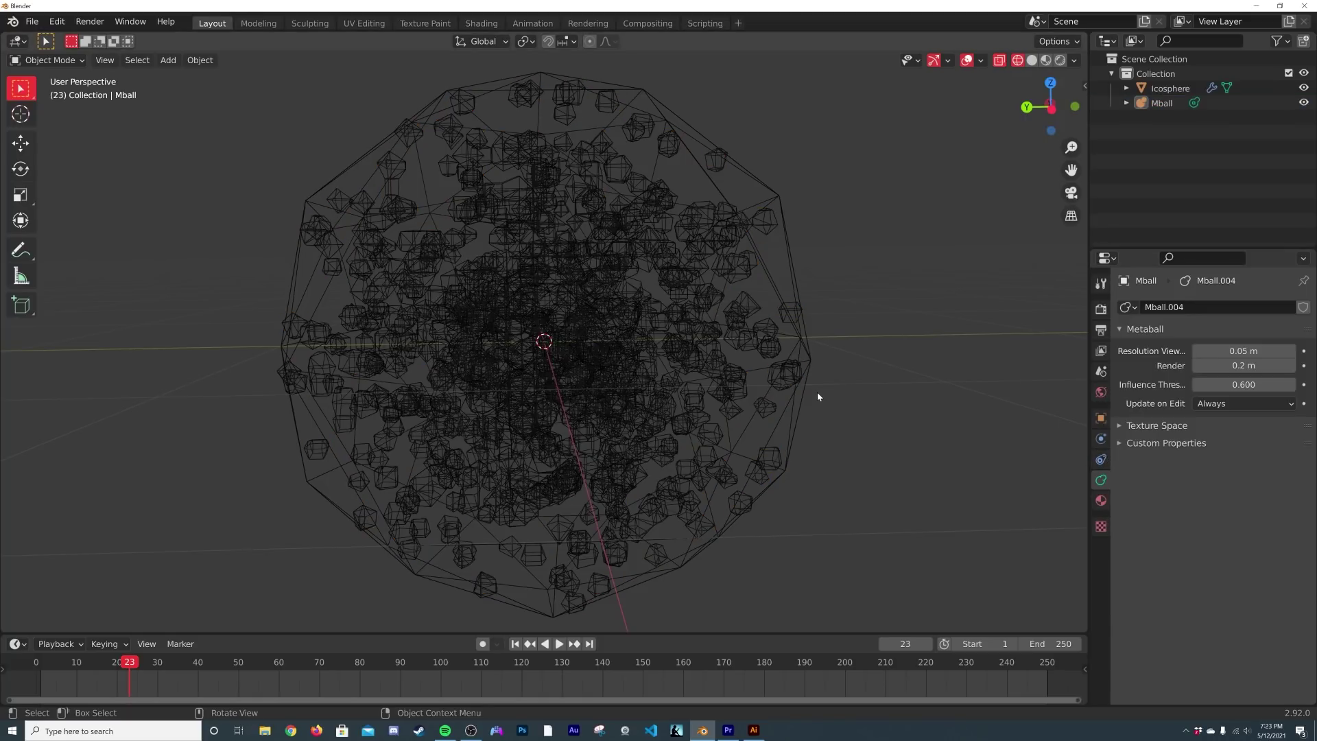
click(796, 395)
click(1101, 481)
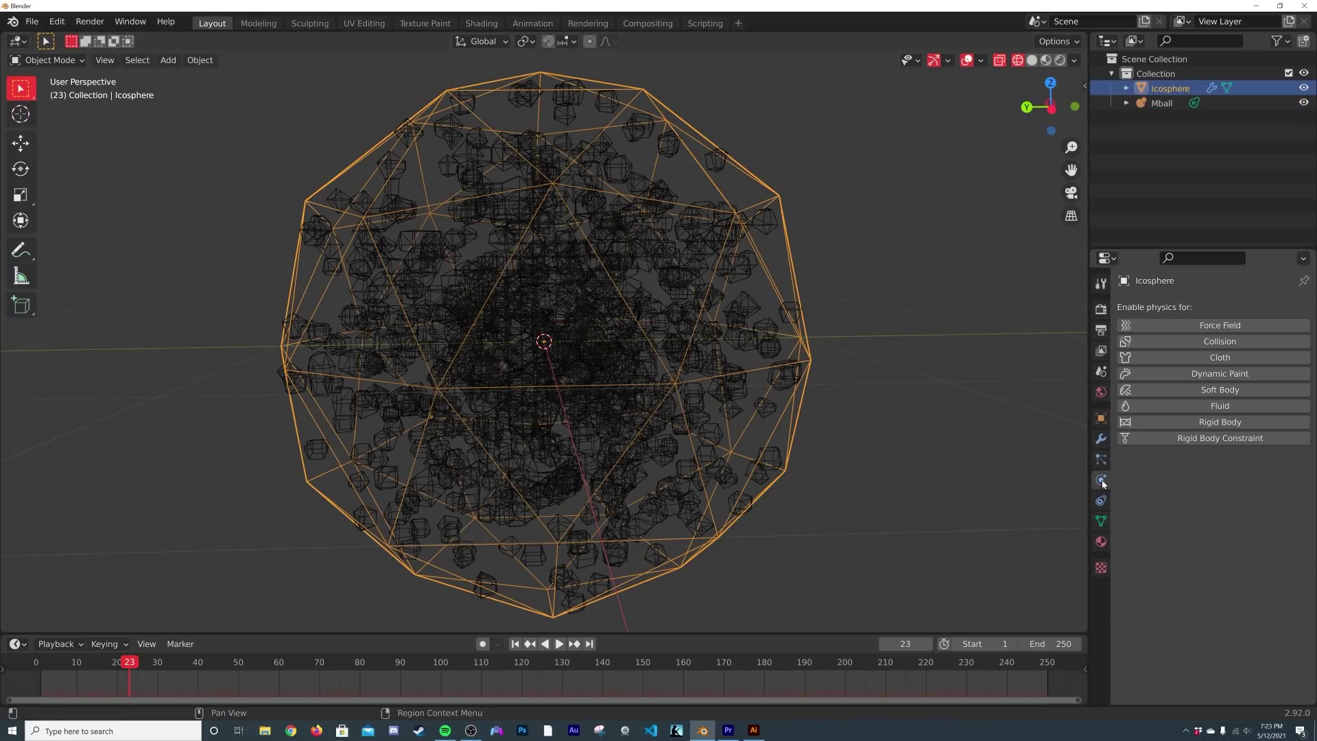
click(1100, 460)
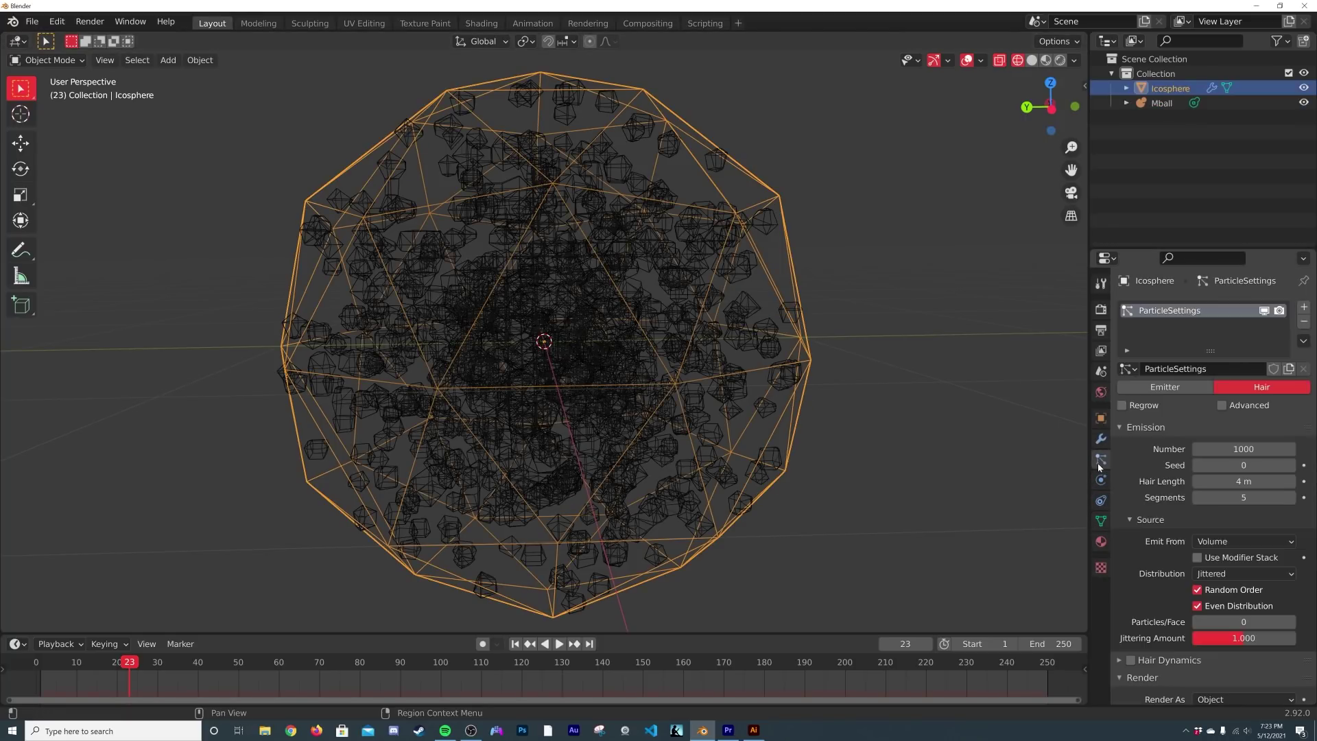
click(1235, 448)
key(Return)
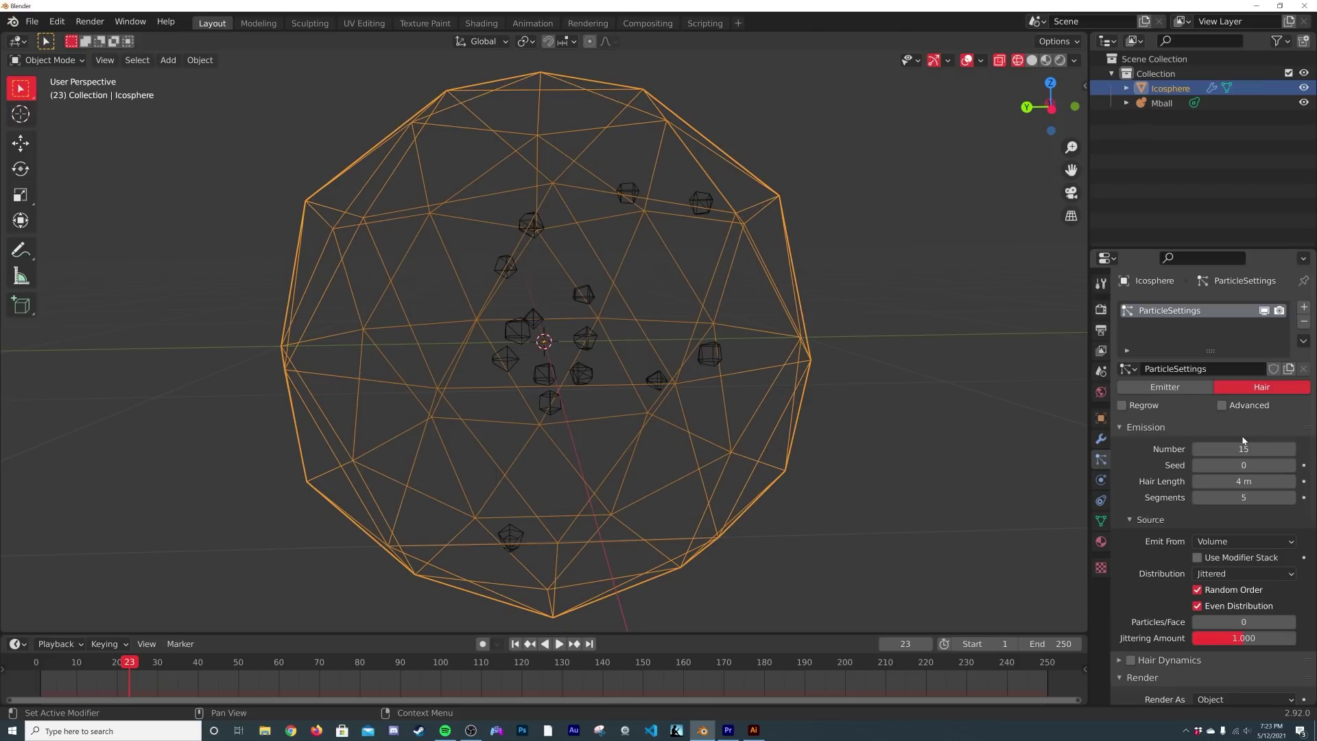
Set the instanced particles' render scale to 0.059 and their scale randomness to 0.336.
scroll(1227, 552, down, 3)
scroll(1226, 553, down, 5)
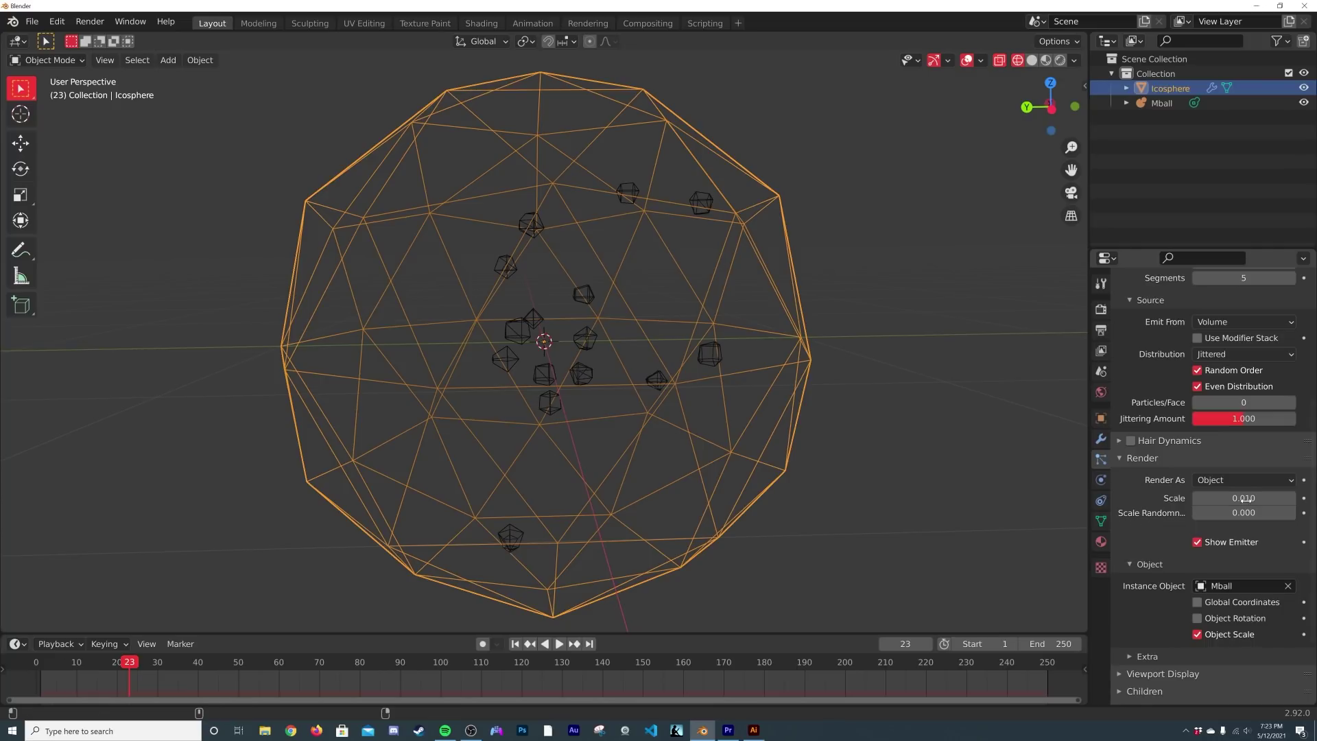
drag(1243, 498, 1296, 513)
mouse_move(624, 341)
middle_down()
mouse_move(602, 425)
mouse_move(767, 462)
mouse_move(699, 343)
mouse_move(636, 356)
middle_up()
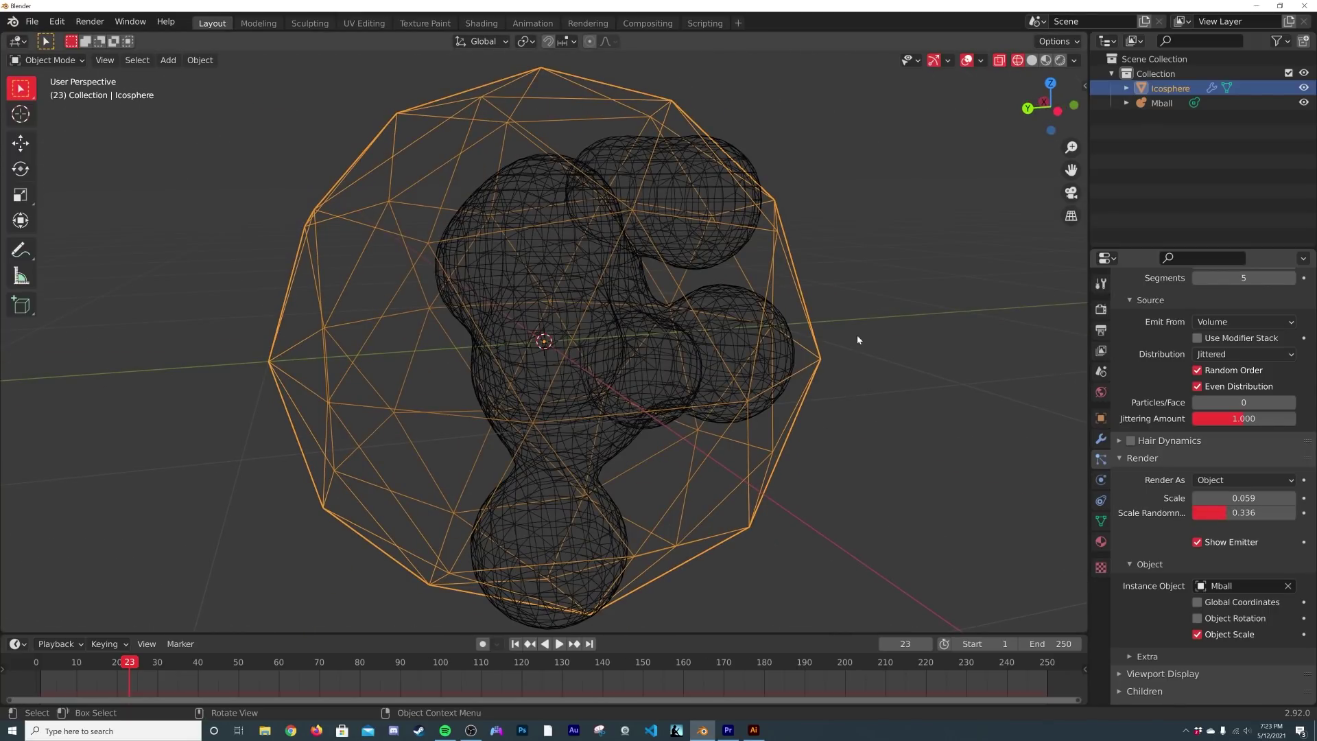
middle_drag(816, 364, 806, 393)
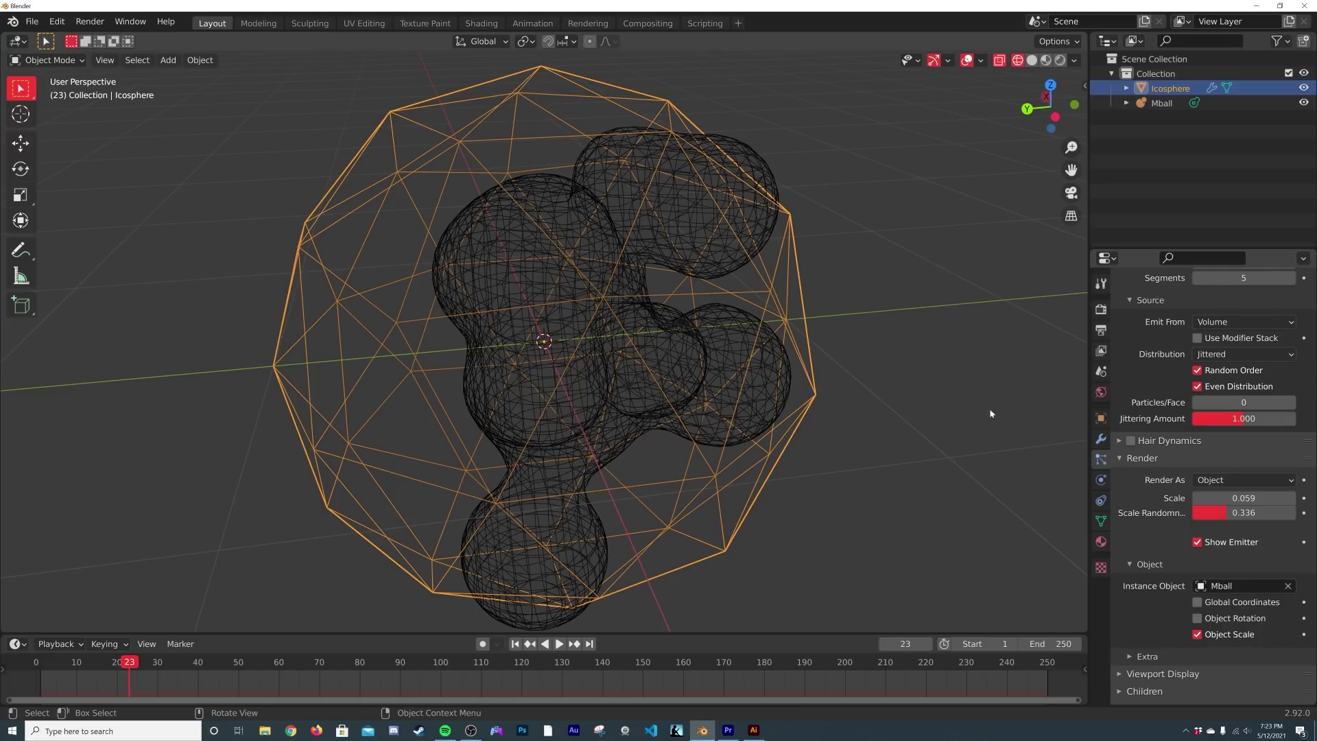
middle_drag(892, 411, 721, 392)
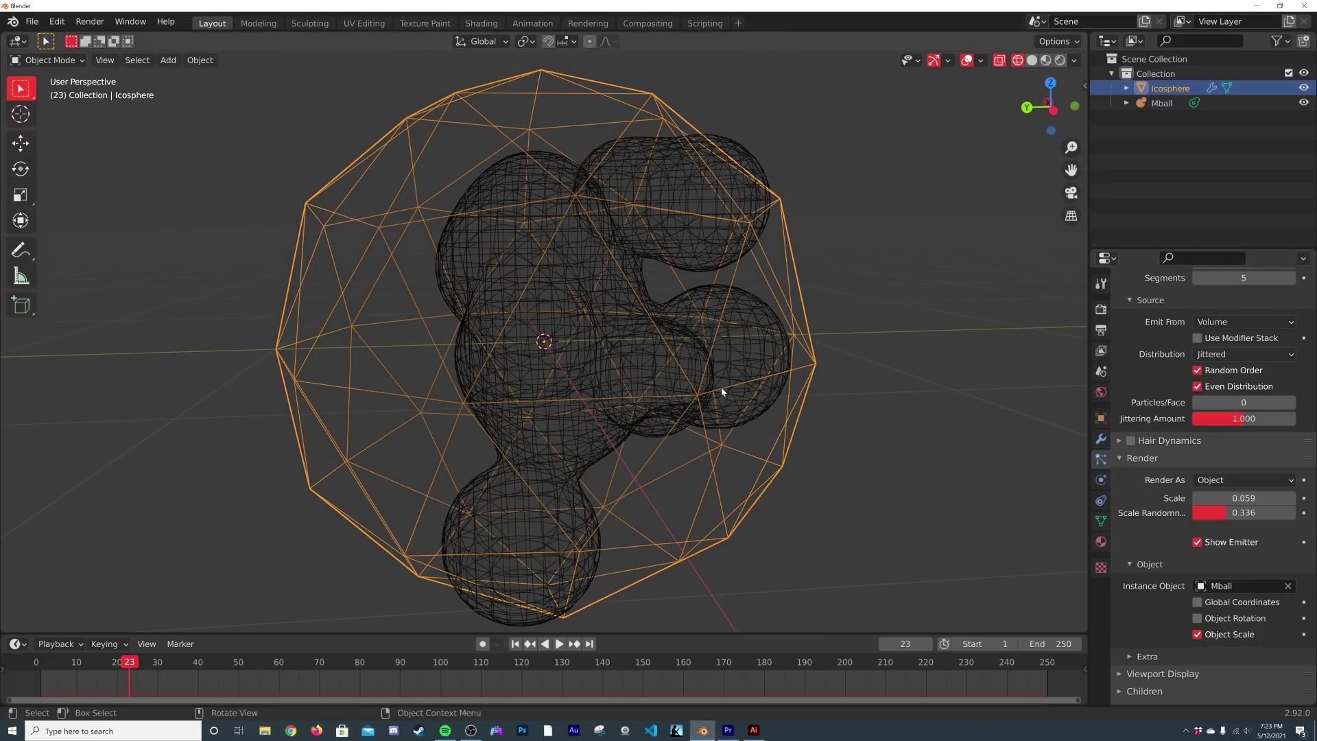
scroll(722, 389, down, 3)
scroll(754, 394, up, 2)
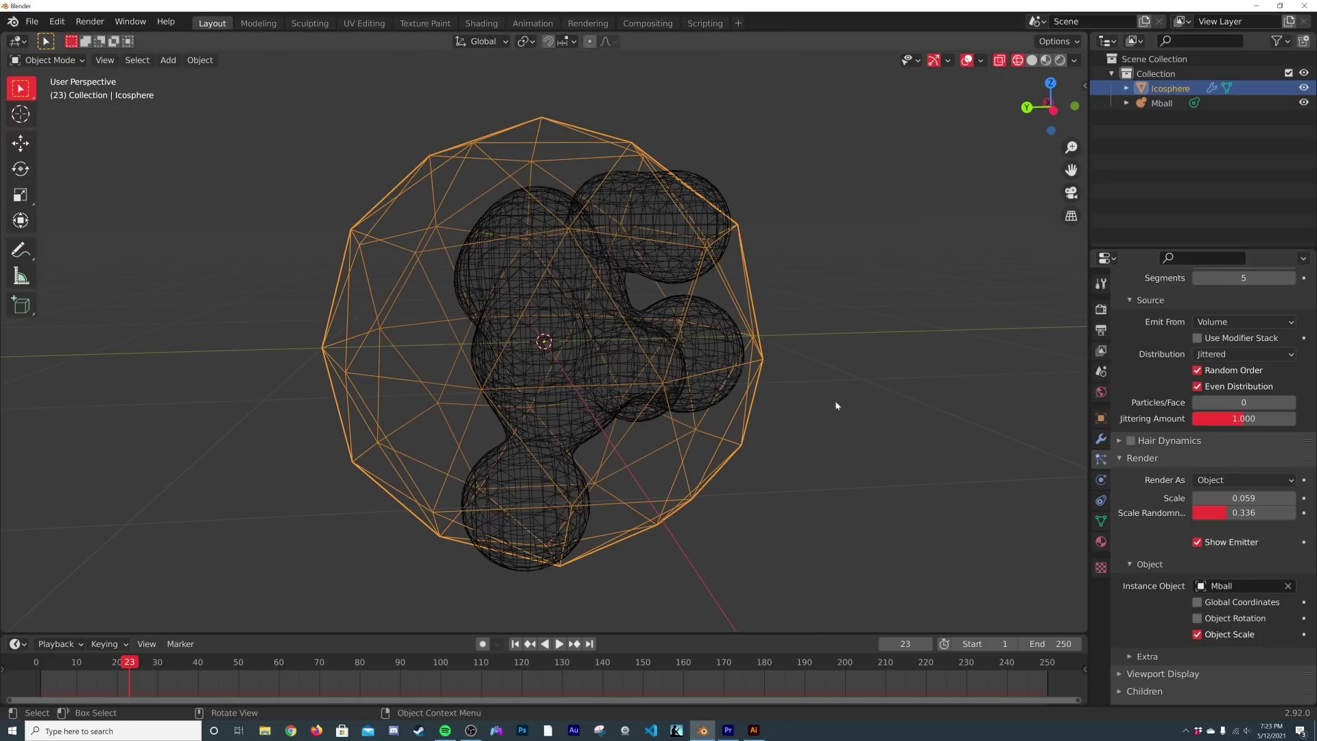
Add a Displace modifier to the icosphere and move it above the particle system in the modifier stack.
click(1101, 441)
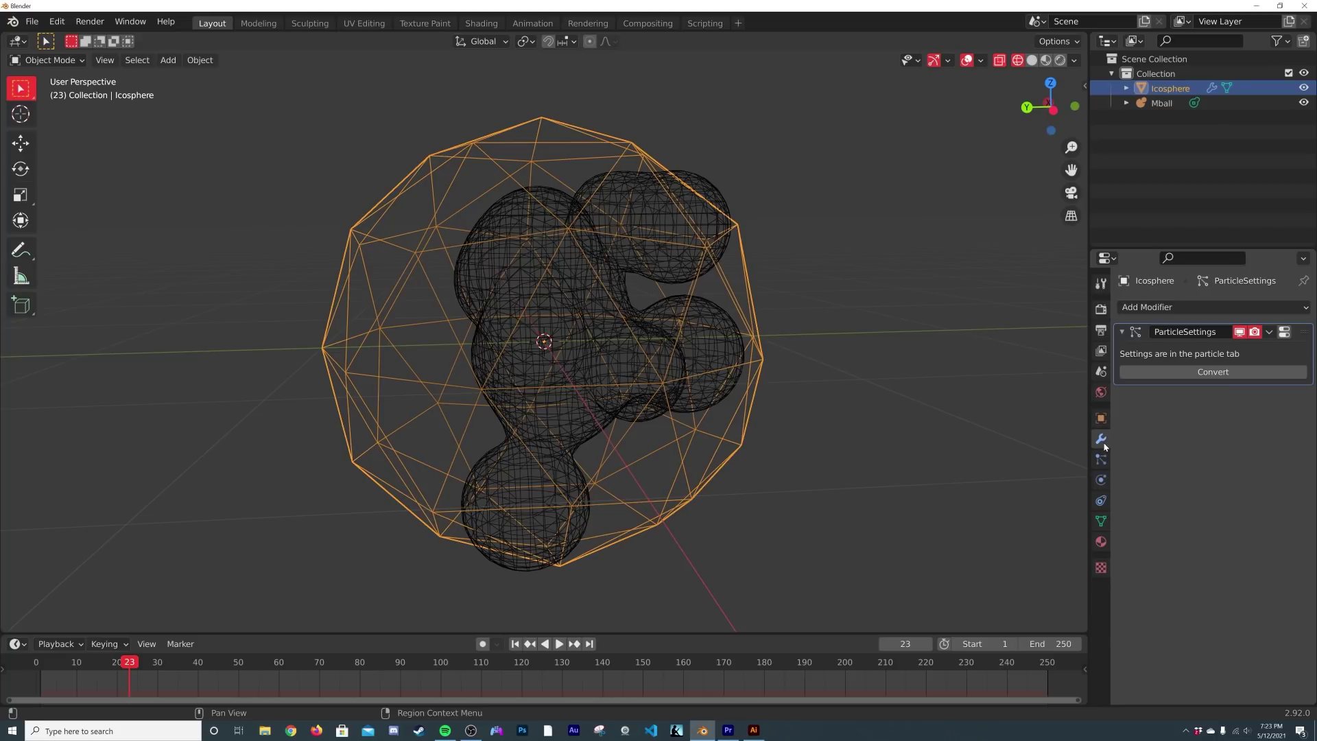
click(1187, 308)
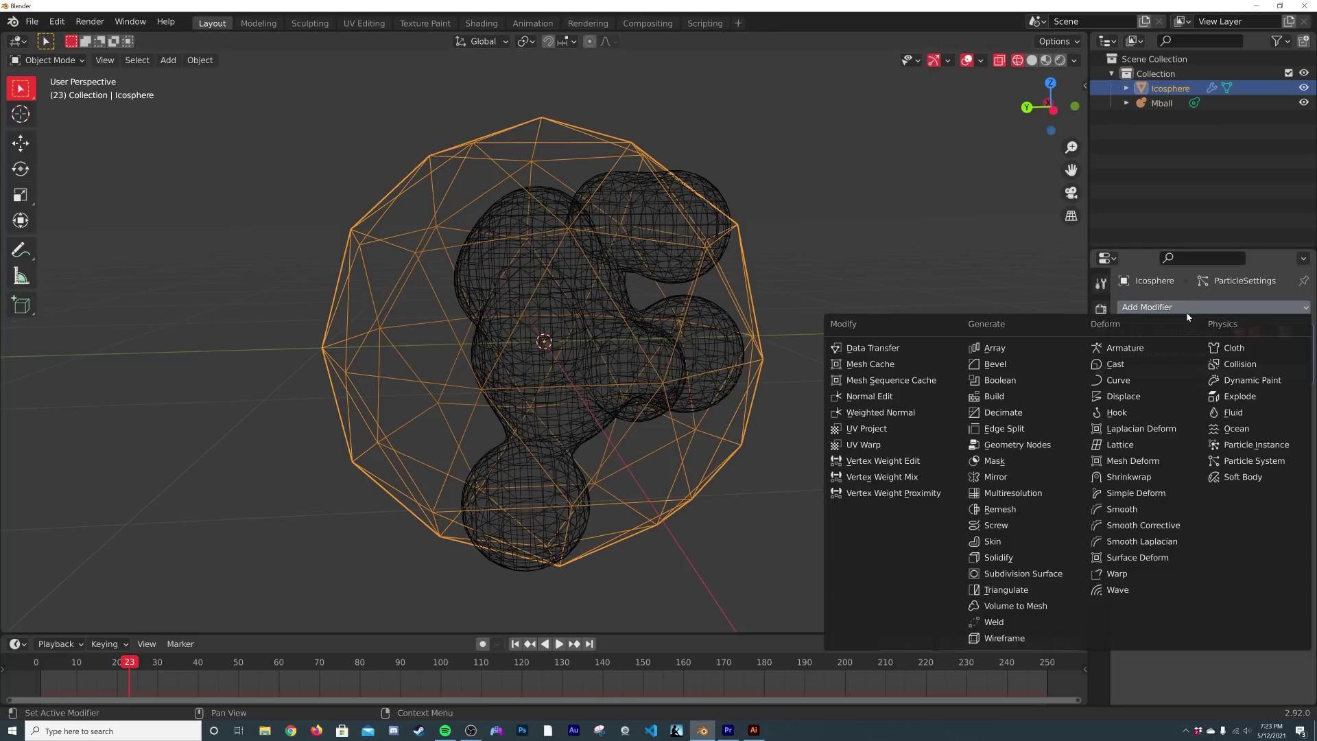
click(1157, 396)
drag(1310, 400, 1298, 312)
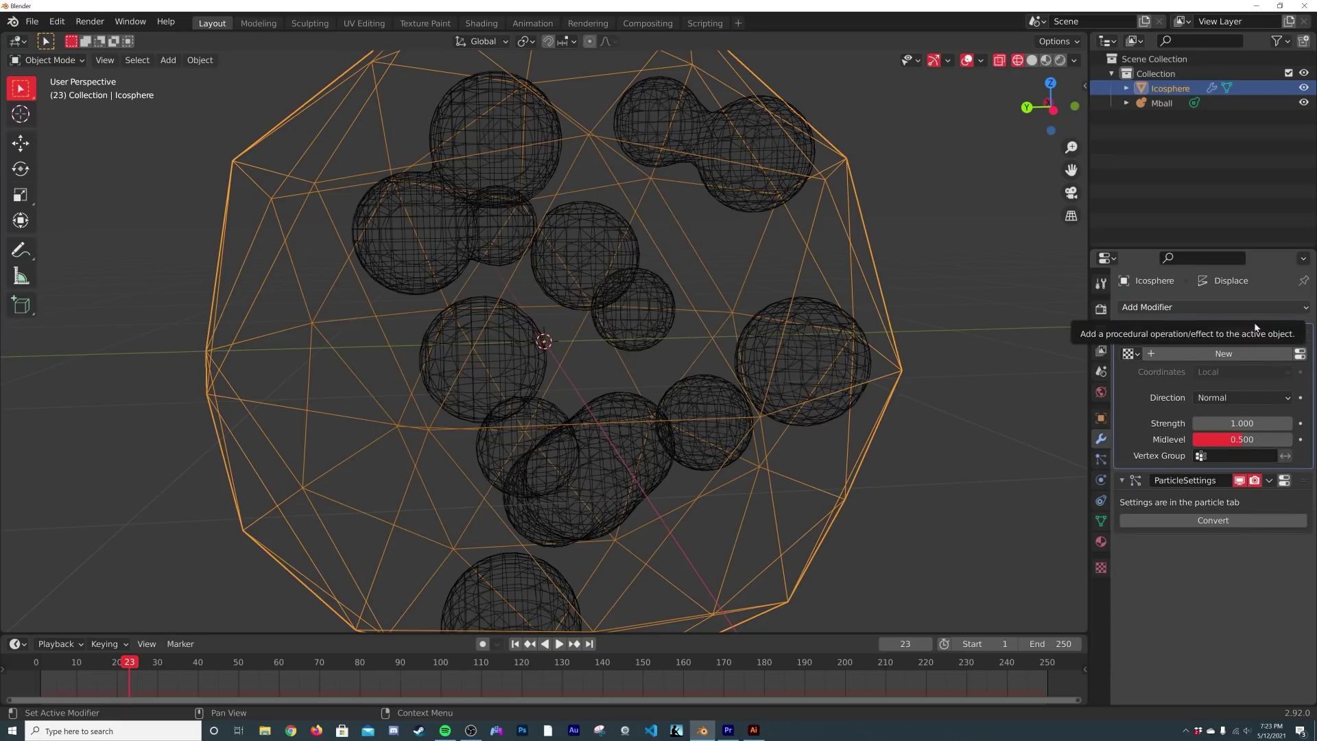
scroll(829, 448, down, 3)
scroll(726, 395, up, 1)
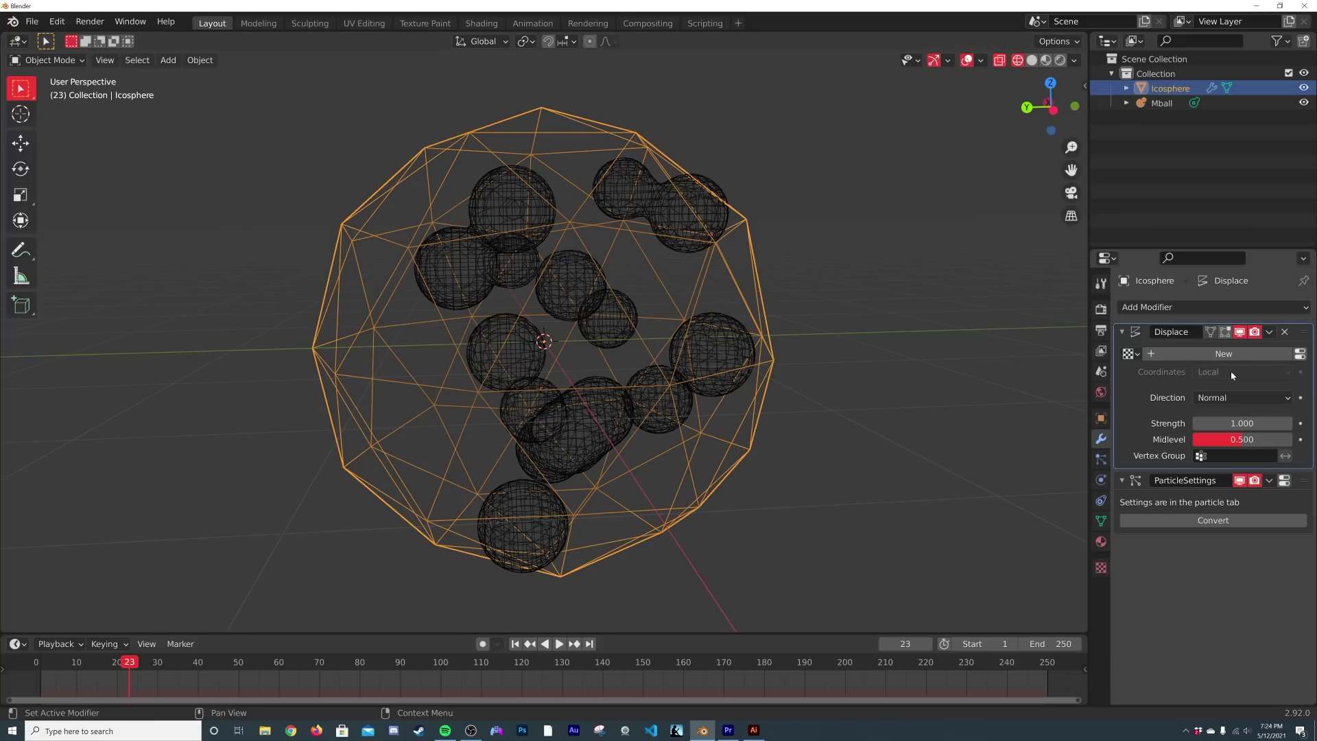
Create a new texture for the Displace modifier and set its type to Clouds.
click(1251, 354)
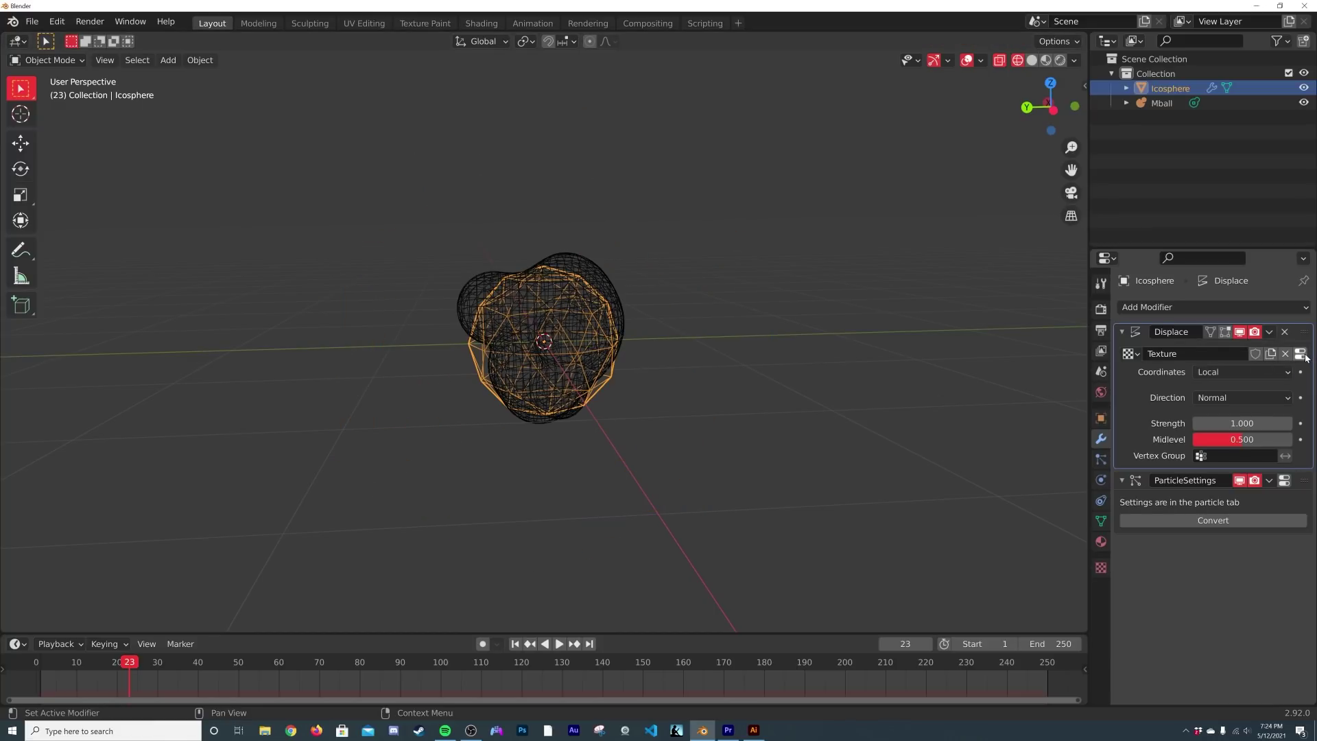
click(1300, 354)
scroll(464, 396, up, 4)
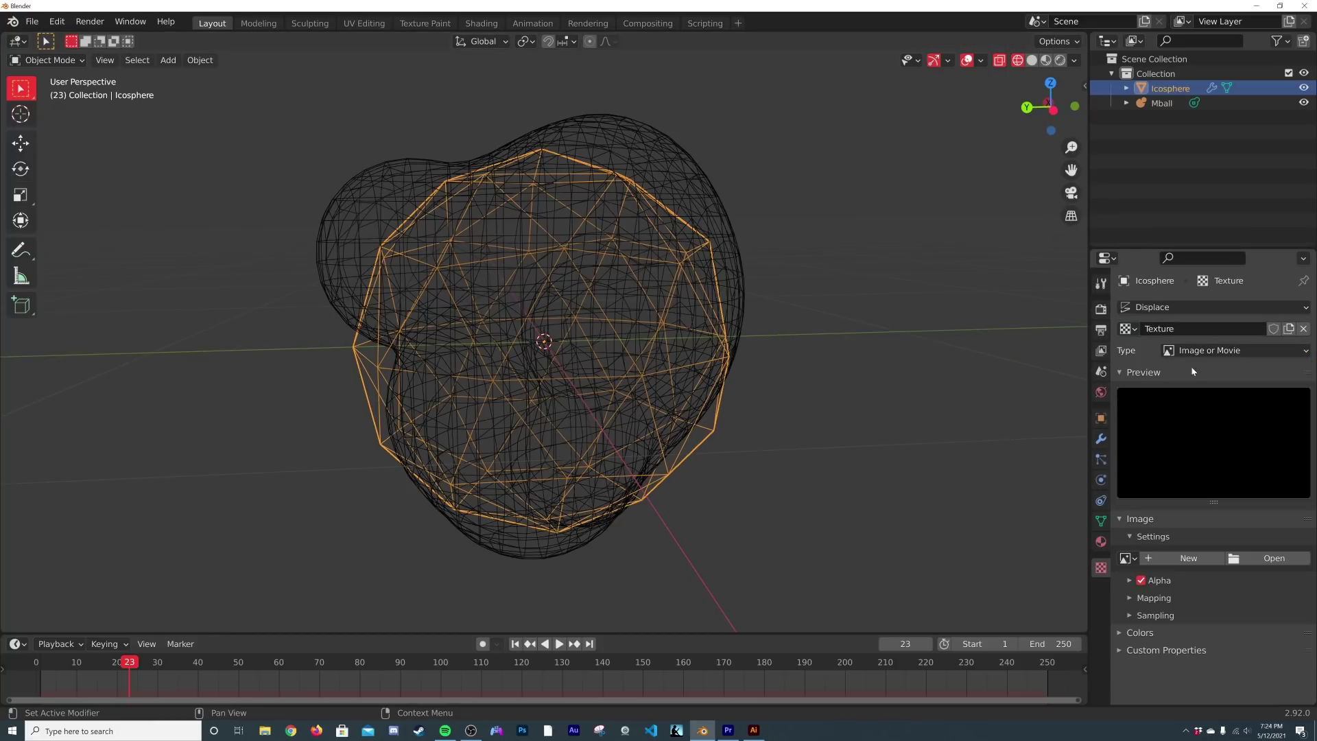
click(1210, 351)
click(1210, 351)
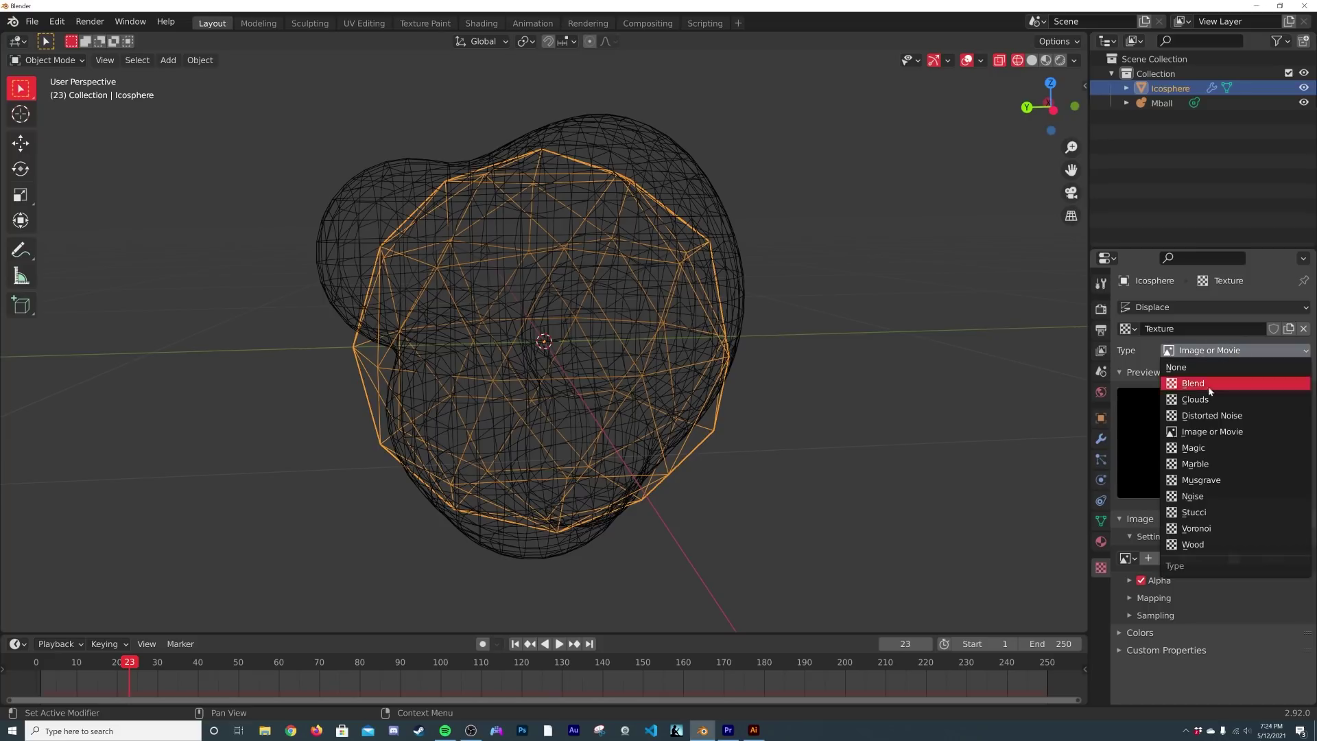
click(1195, 400)
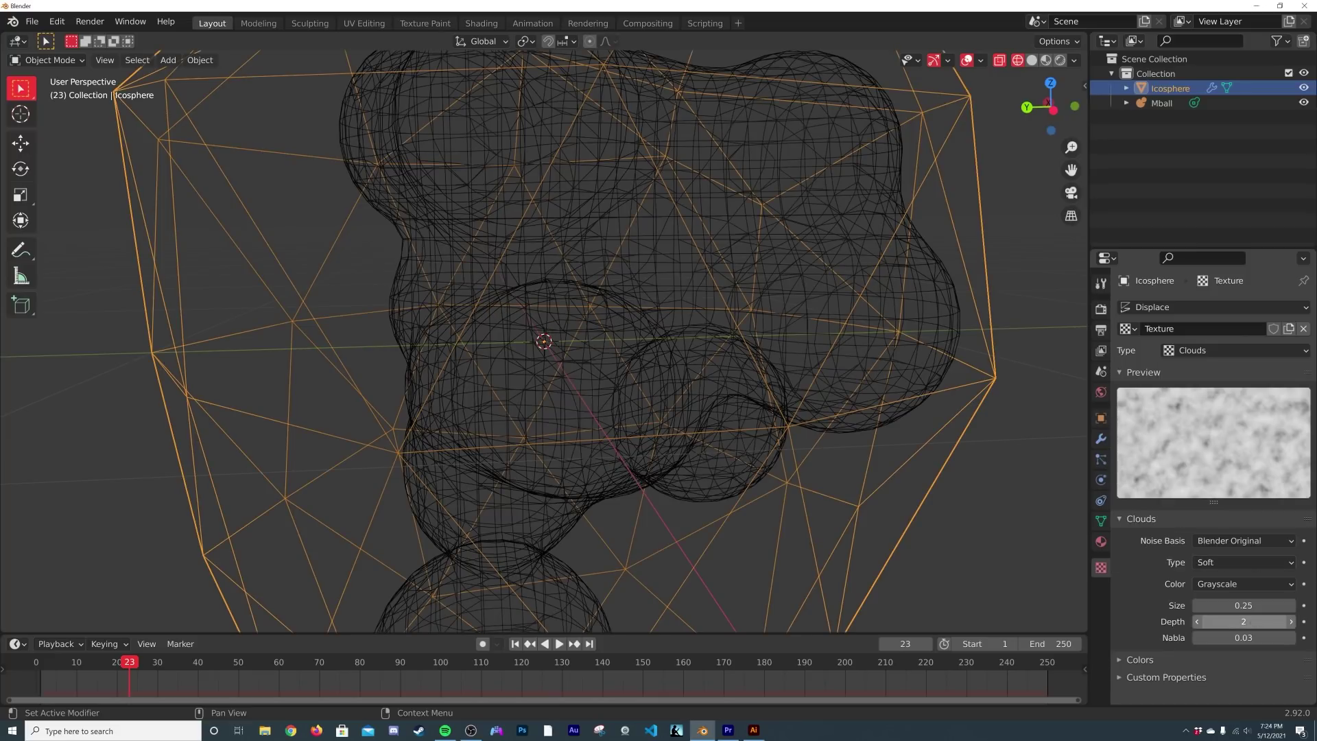
Set the Clouds texture's size to 1.67 and its depth to 0.
drag(1245, 621, 1293, 604)
scroll(750, 472, down, 6)
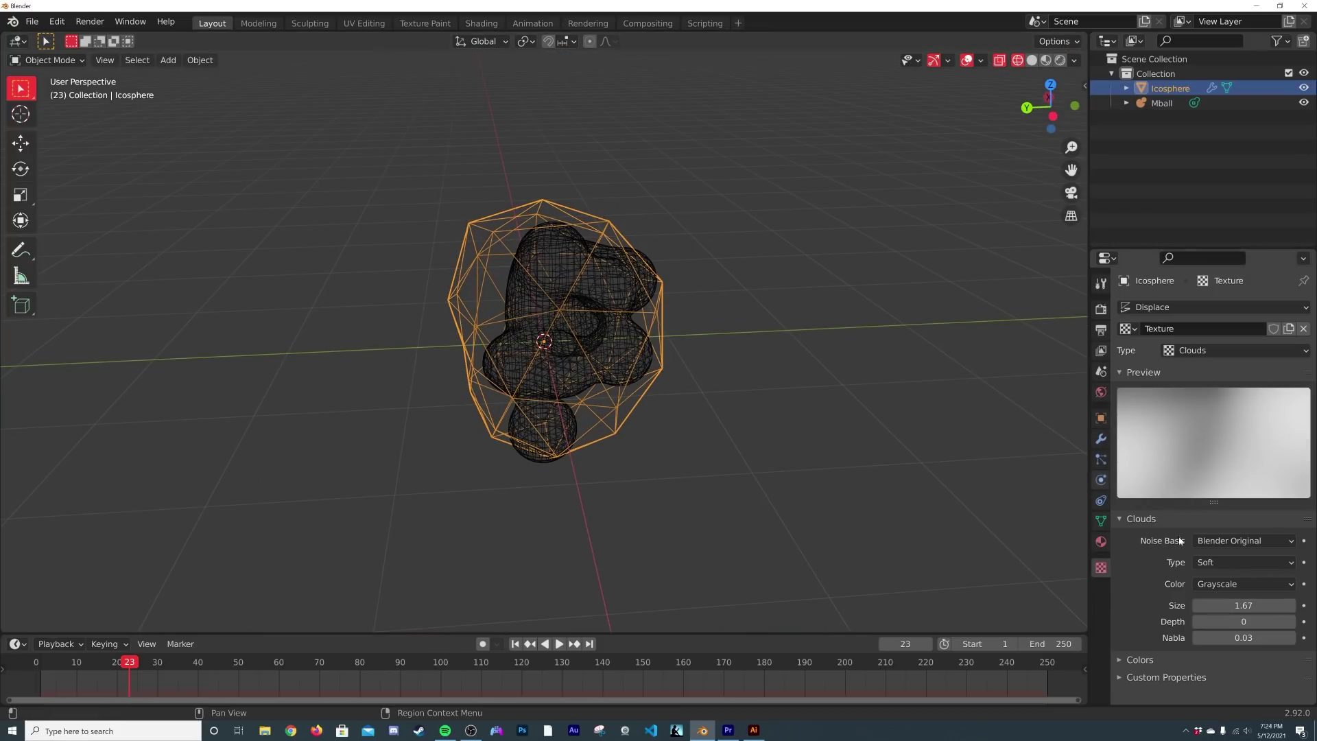
middle_drag(836, 389, 818, 361)
scroll(819, 337, up, 4)
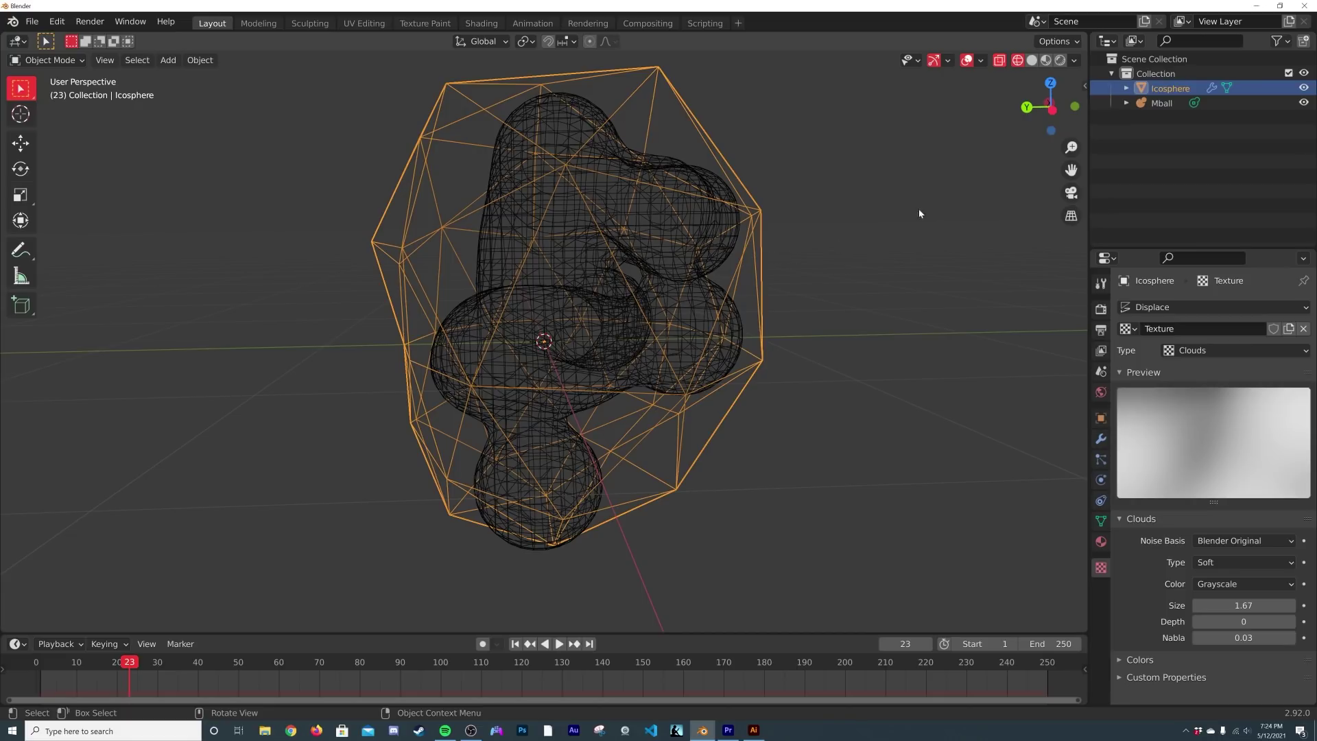
Add a Plain Axes empty at the centre of the icosphere.
key(shift+a)
mouse_move(838, 268)
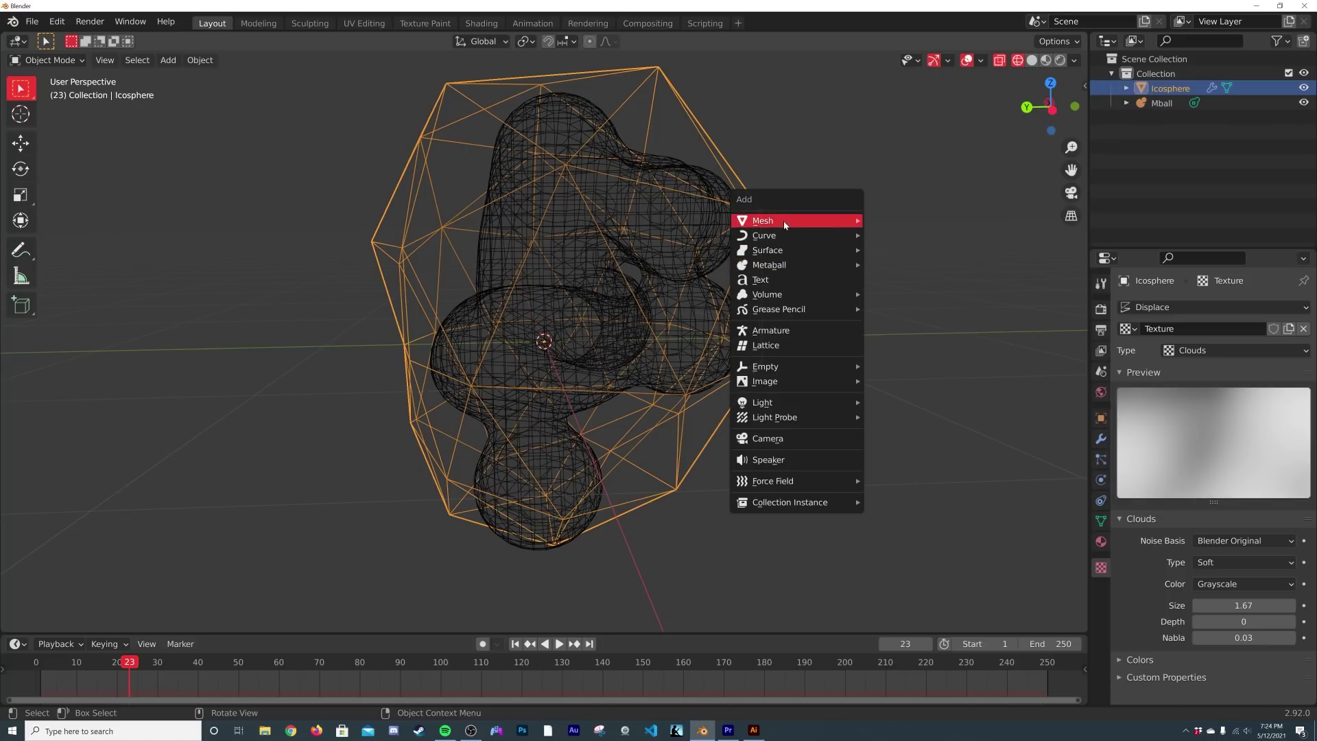
mouse_move(775, 371)
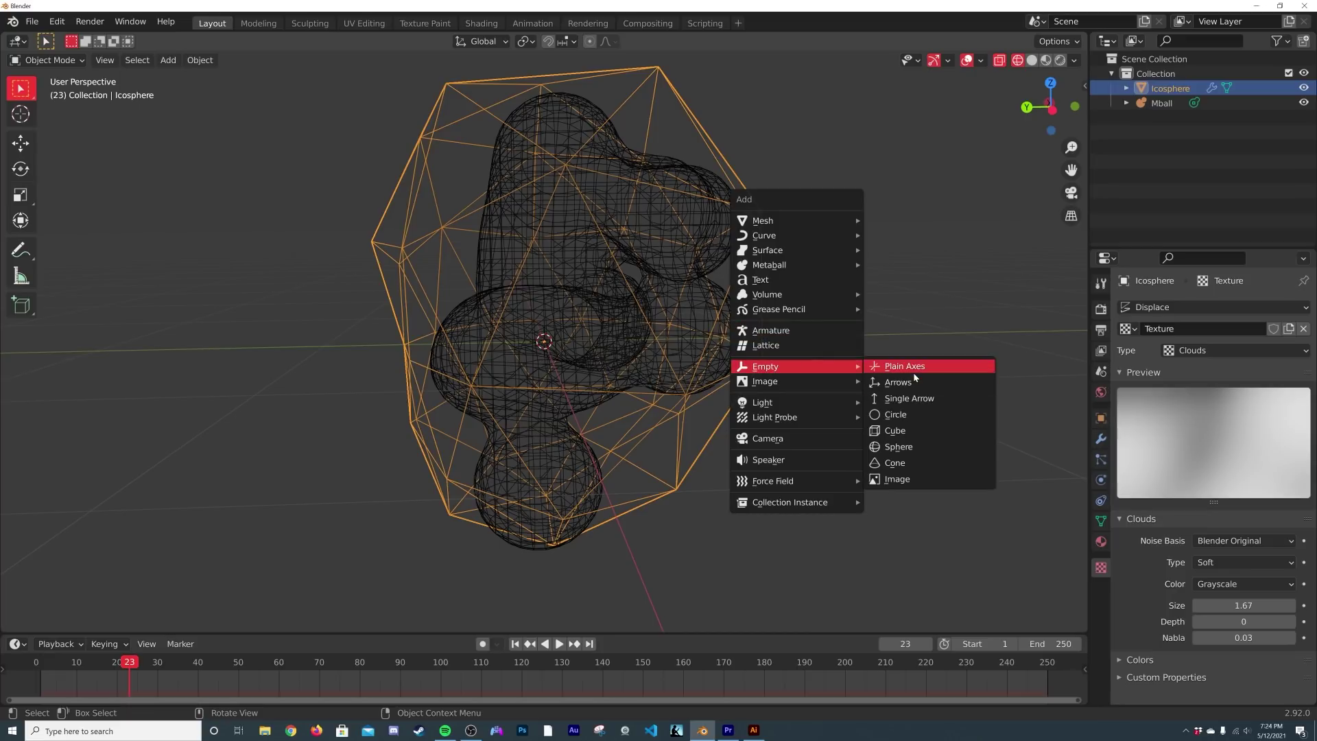
click(895, 366)
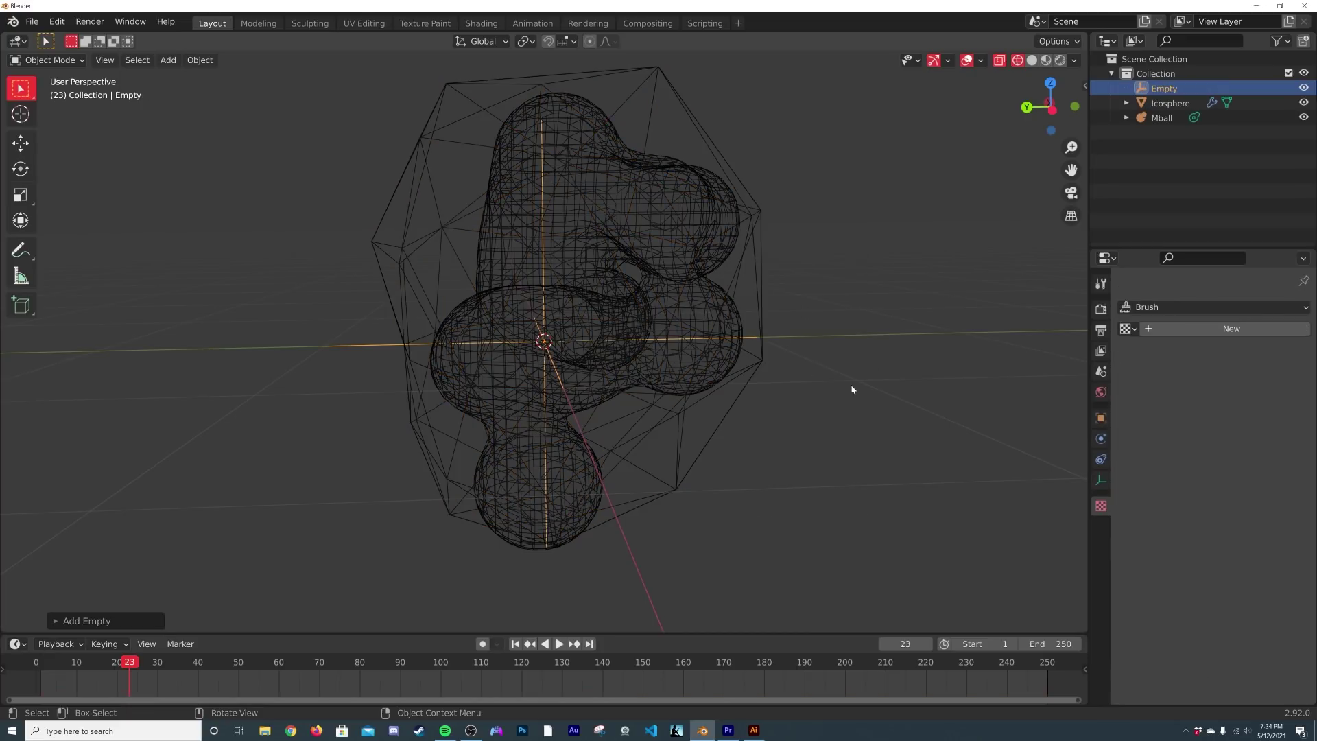
Set the icosphere's Displace modifier to use Object texture coordinates with the Empty as the reference object.
click(754, 371)
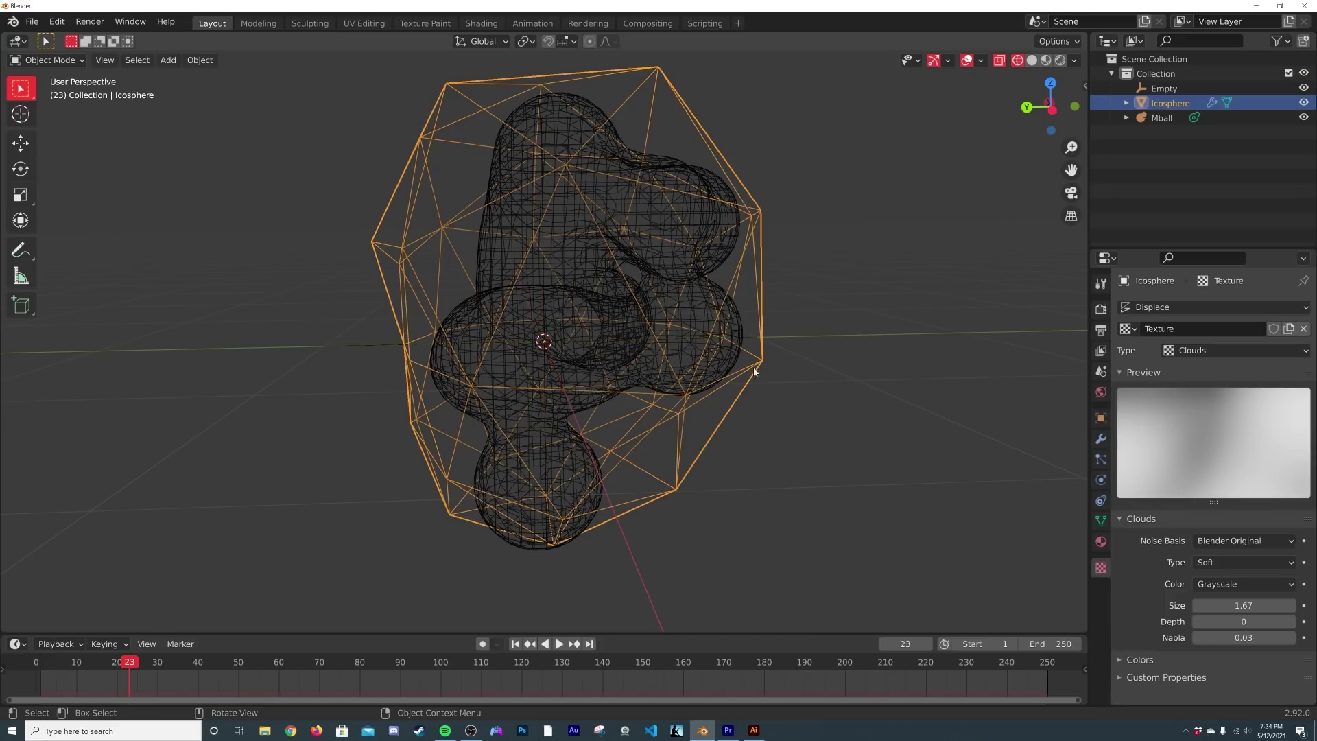
click(1101, 439)
click(1240, 371)
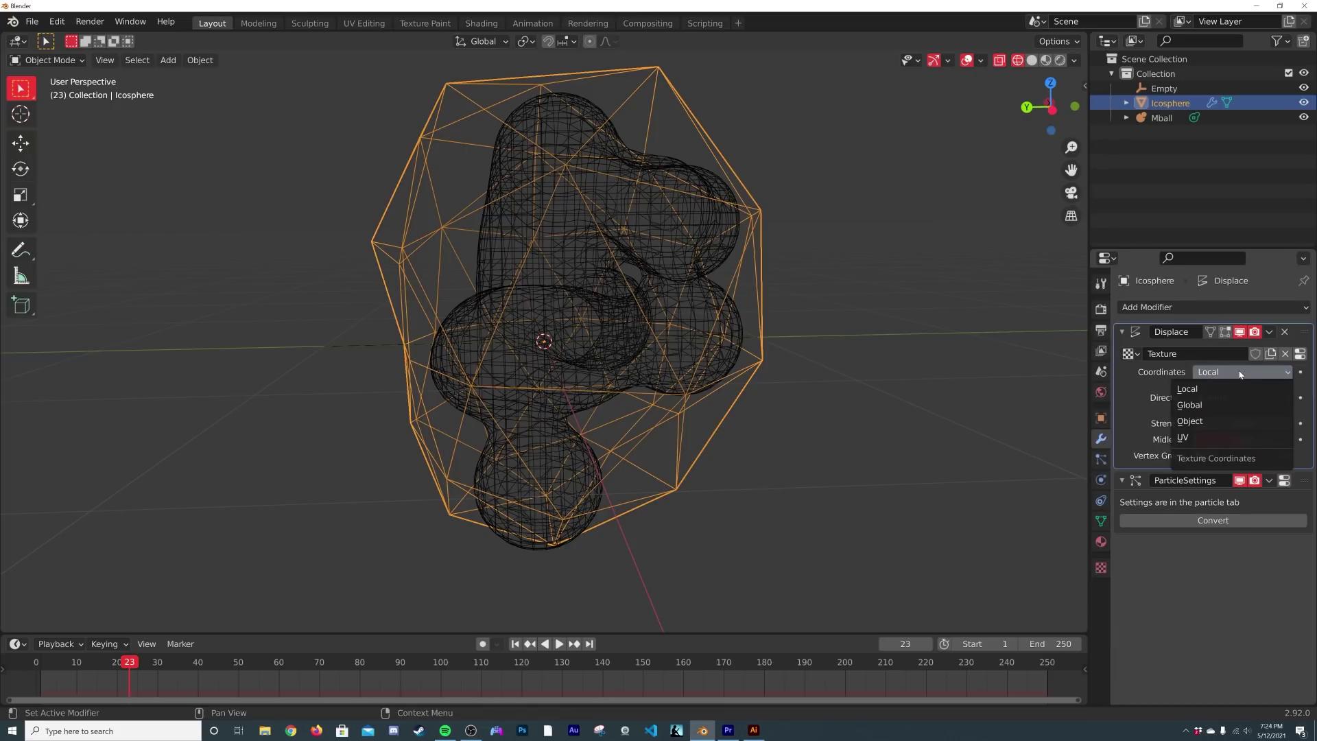
click(1199, 420)
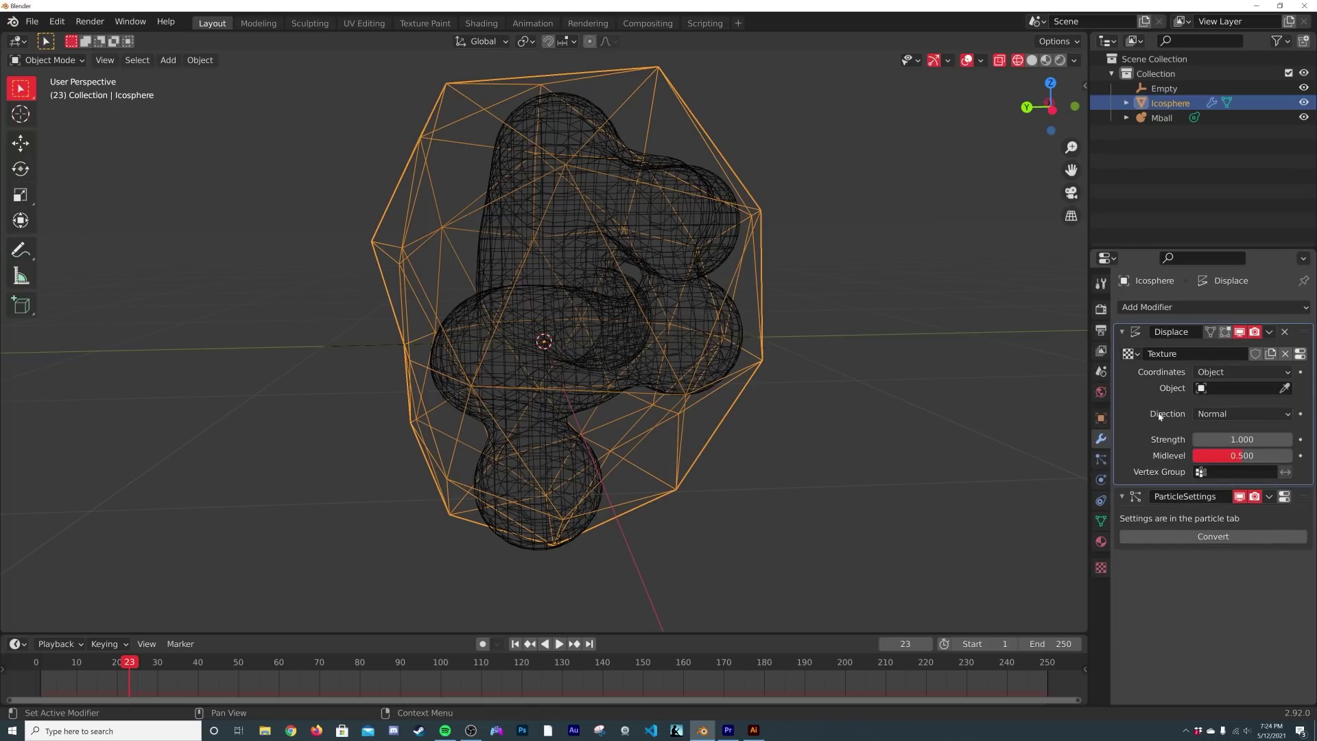
click(1237, 391)
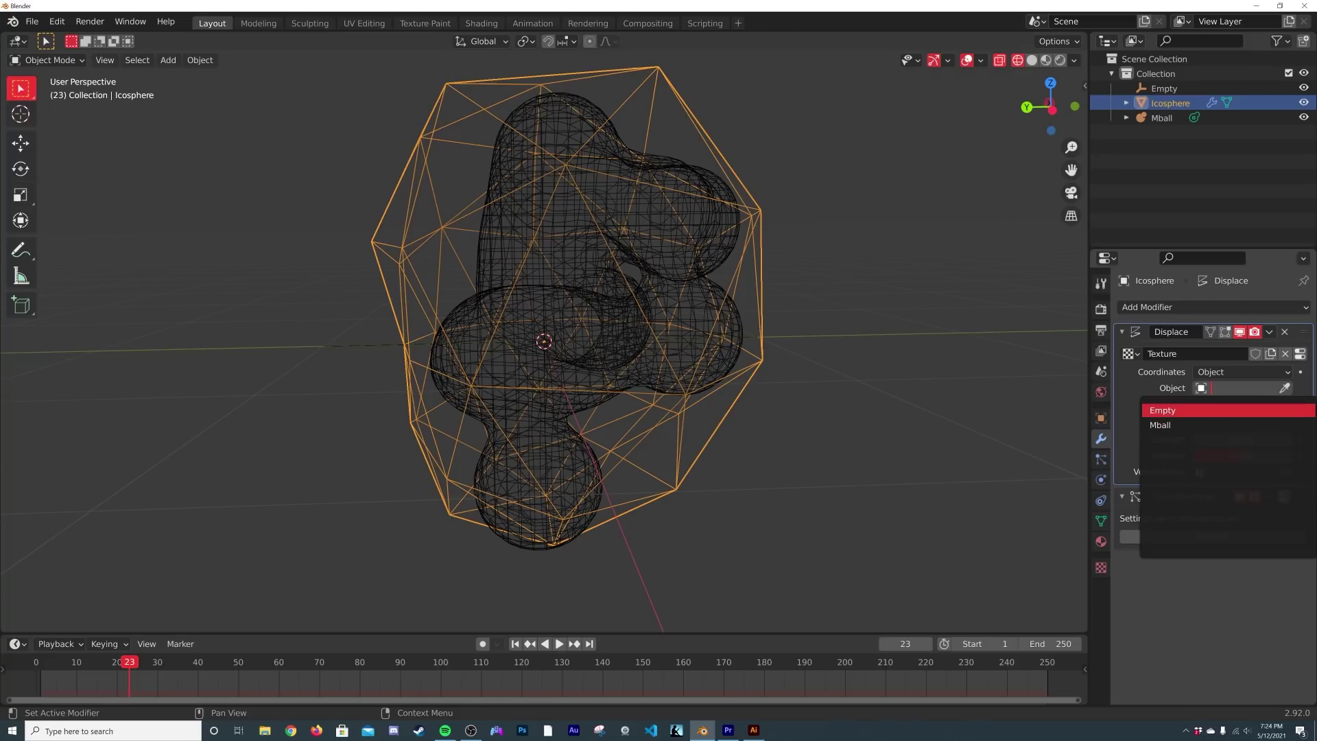
click(1163, 410)
Try rotating the empty freely to test how it drives the icosphere's displacement.
click(1164, 88)
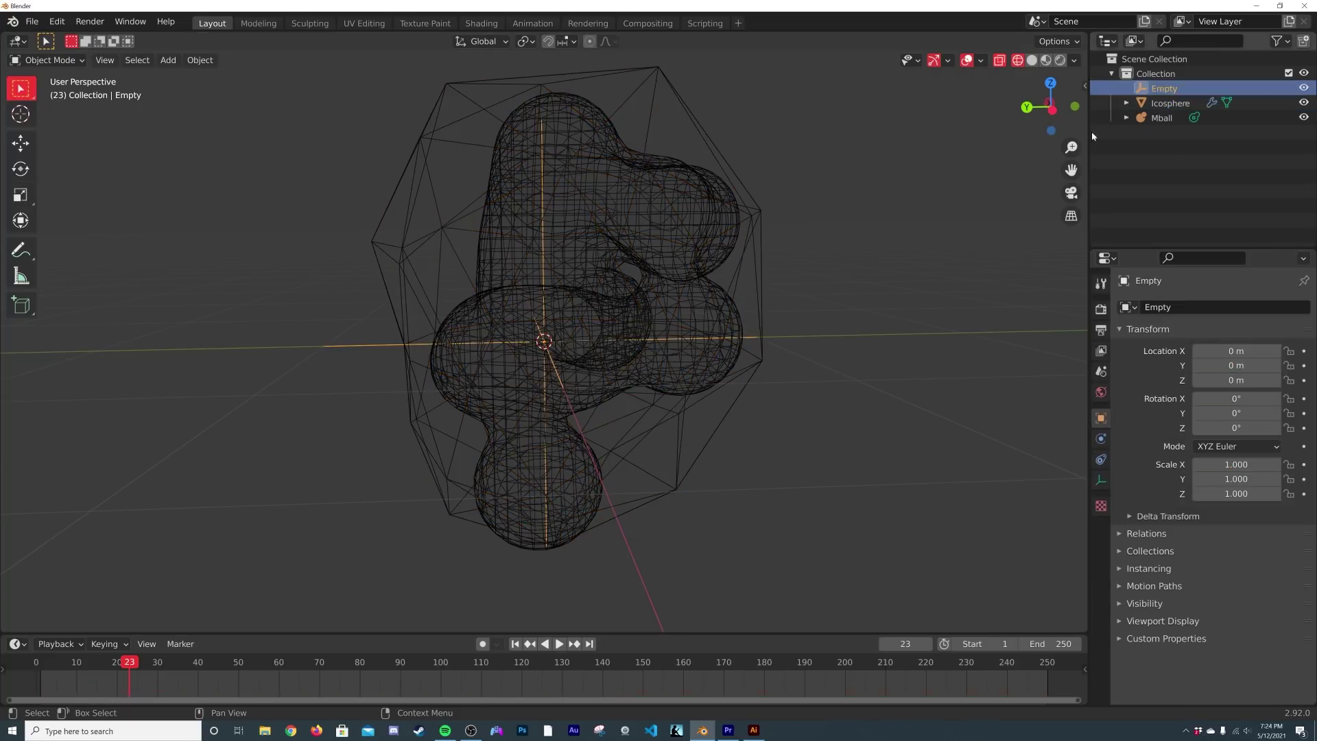
key(r)
key(r)
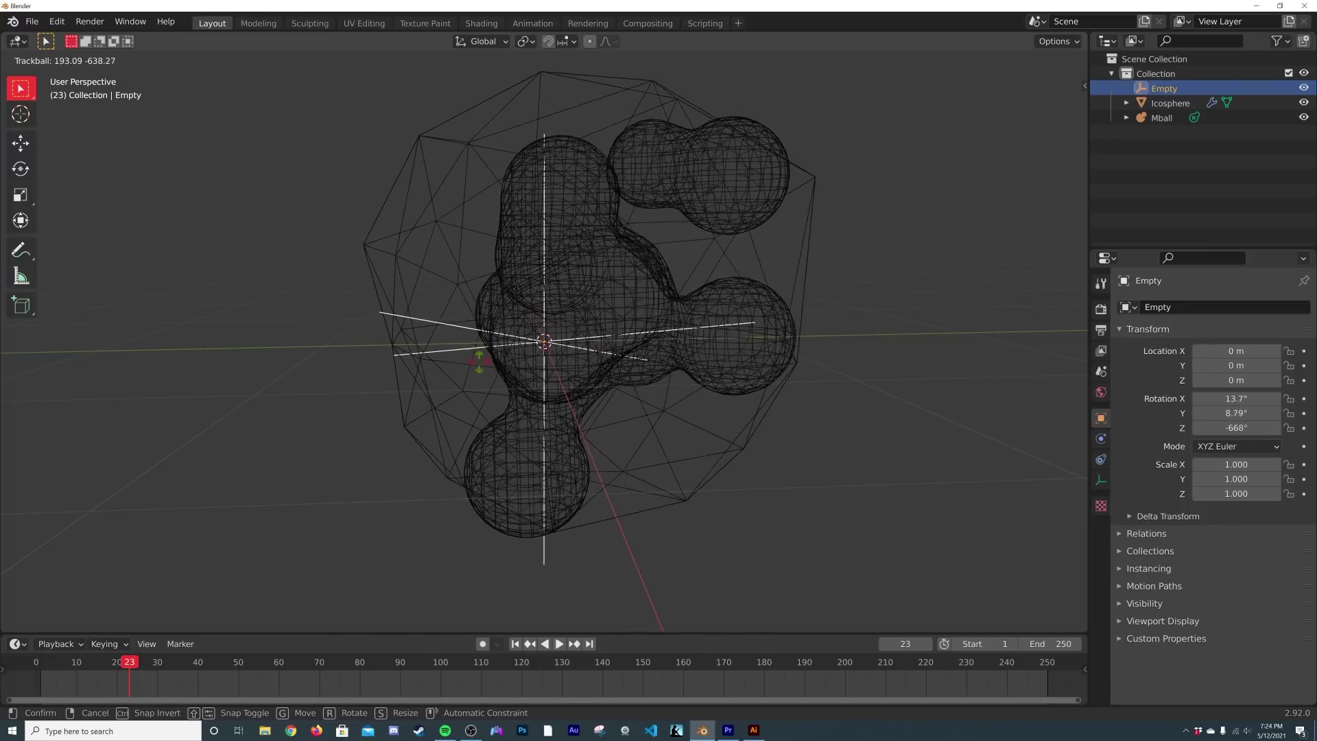
key(Escape)
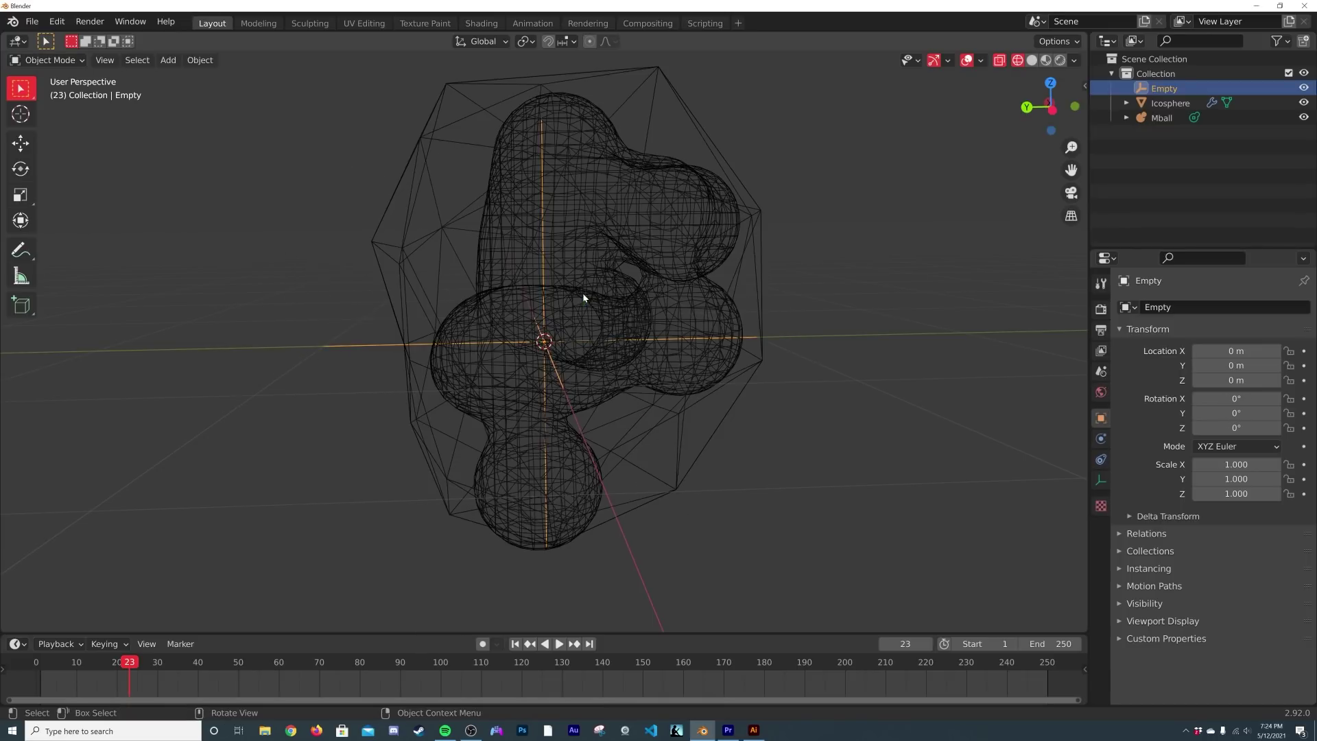
Switch the viewport to solid shading and add a Wireframe modifier with a thickness of 0 m to the icosphere.
click(1031, 60)
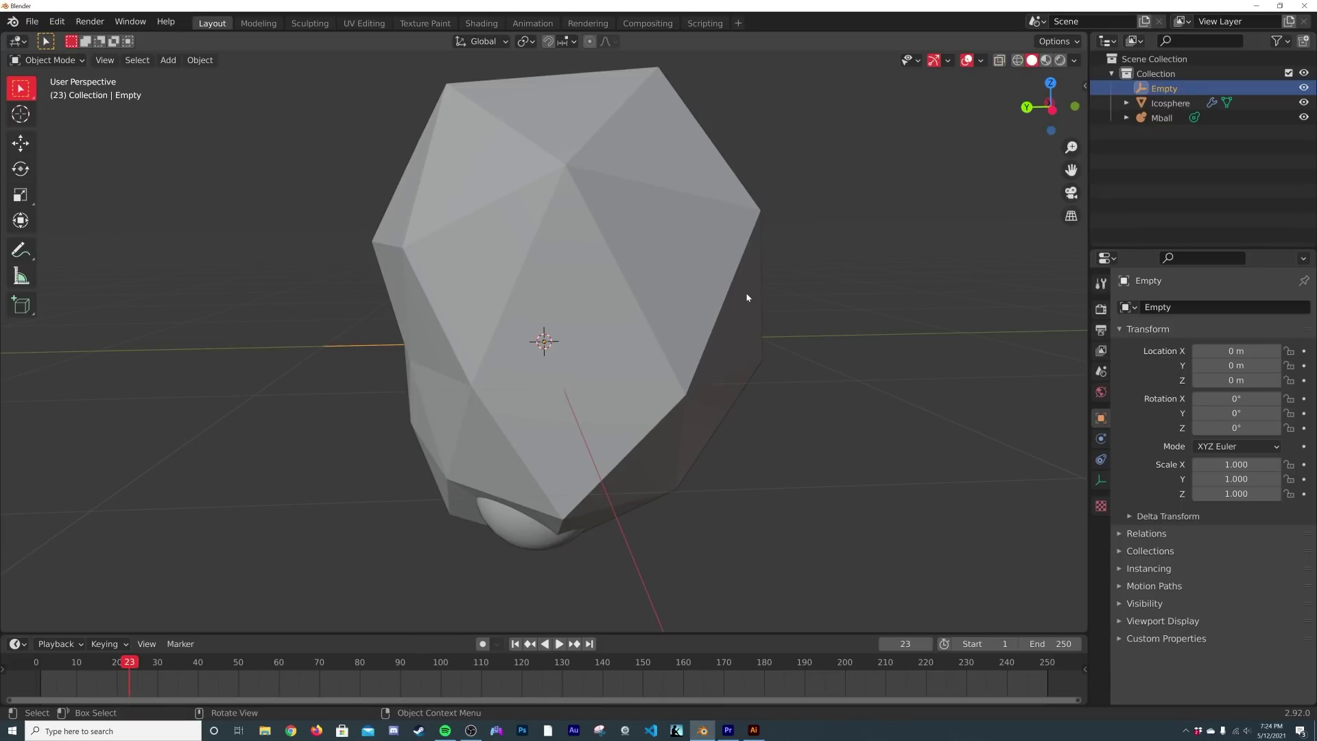
click(735, 302)
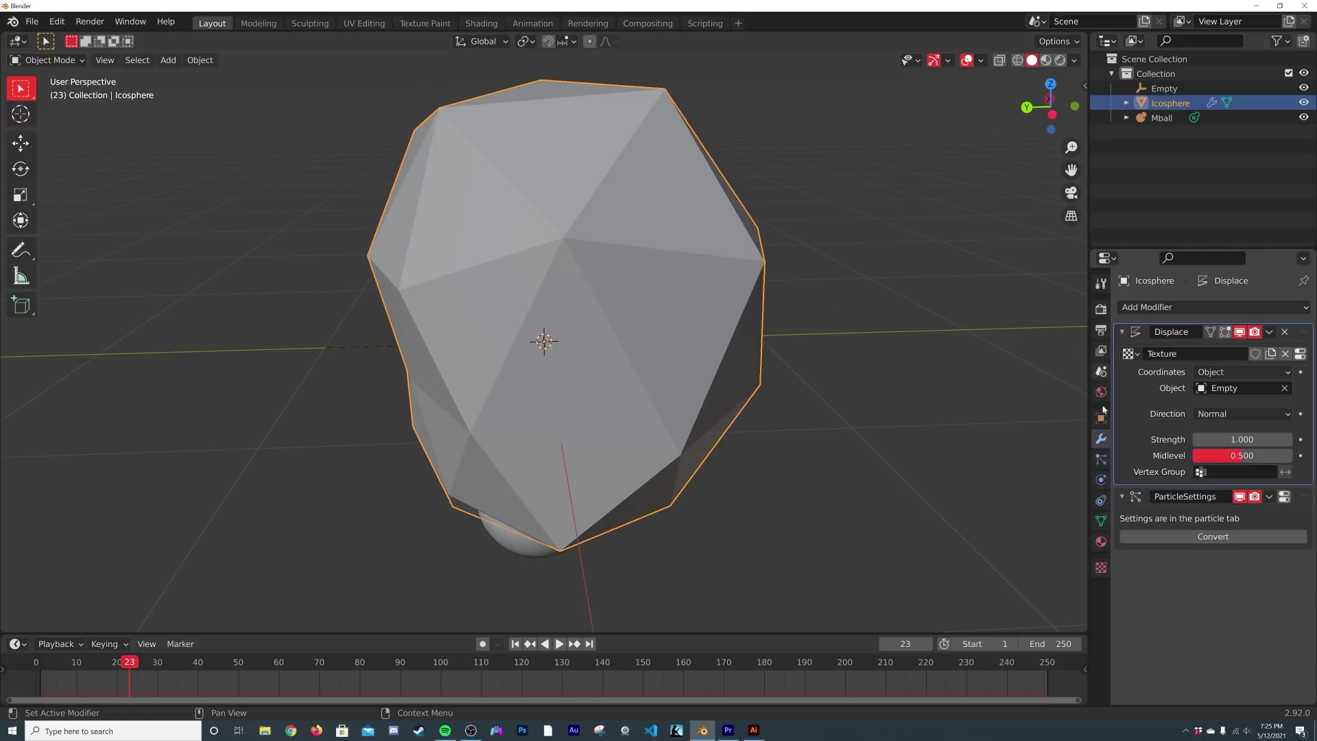
click(1159, 308)
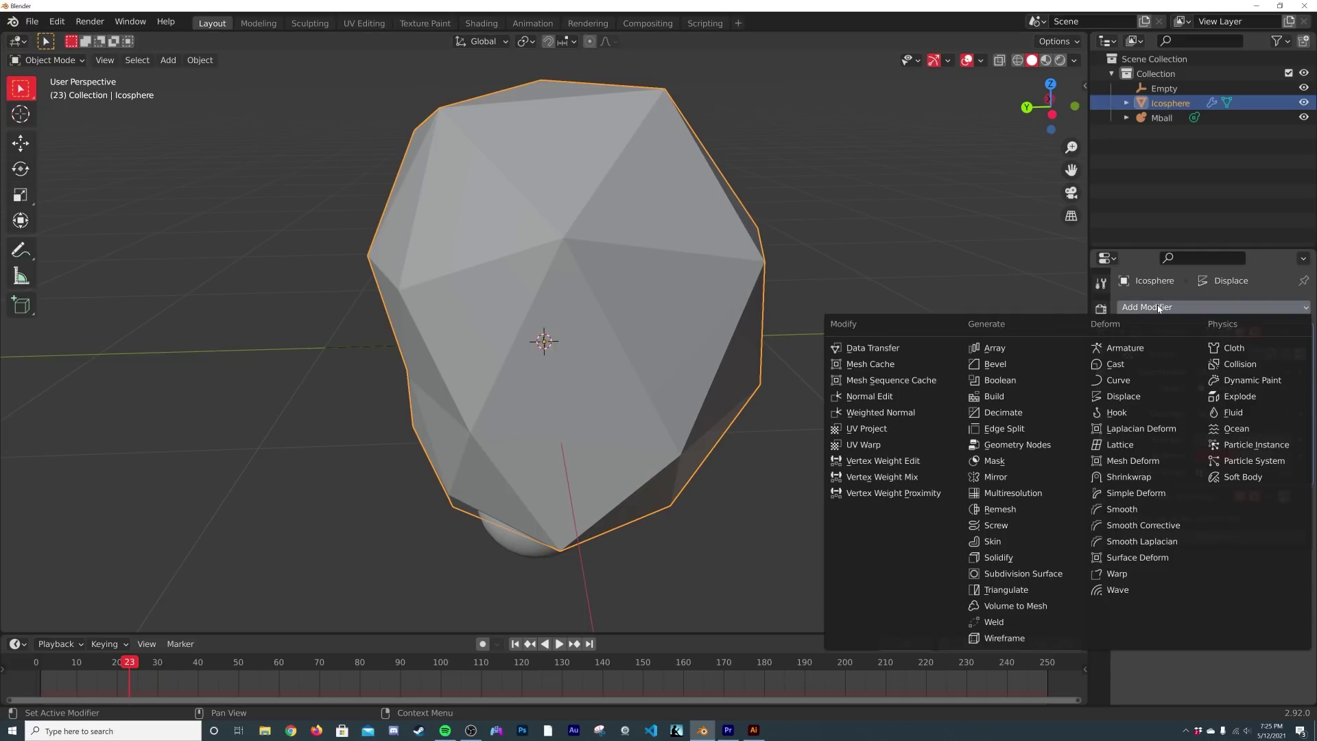
click(991, 641)
scroll(1207, 412, down, 1)
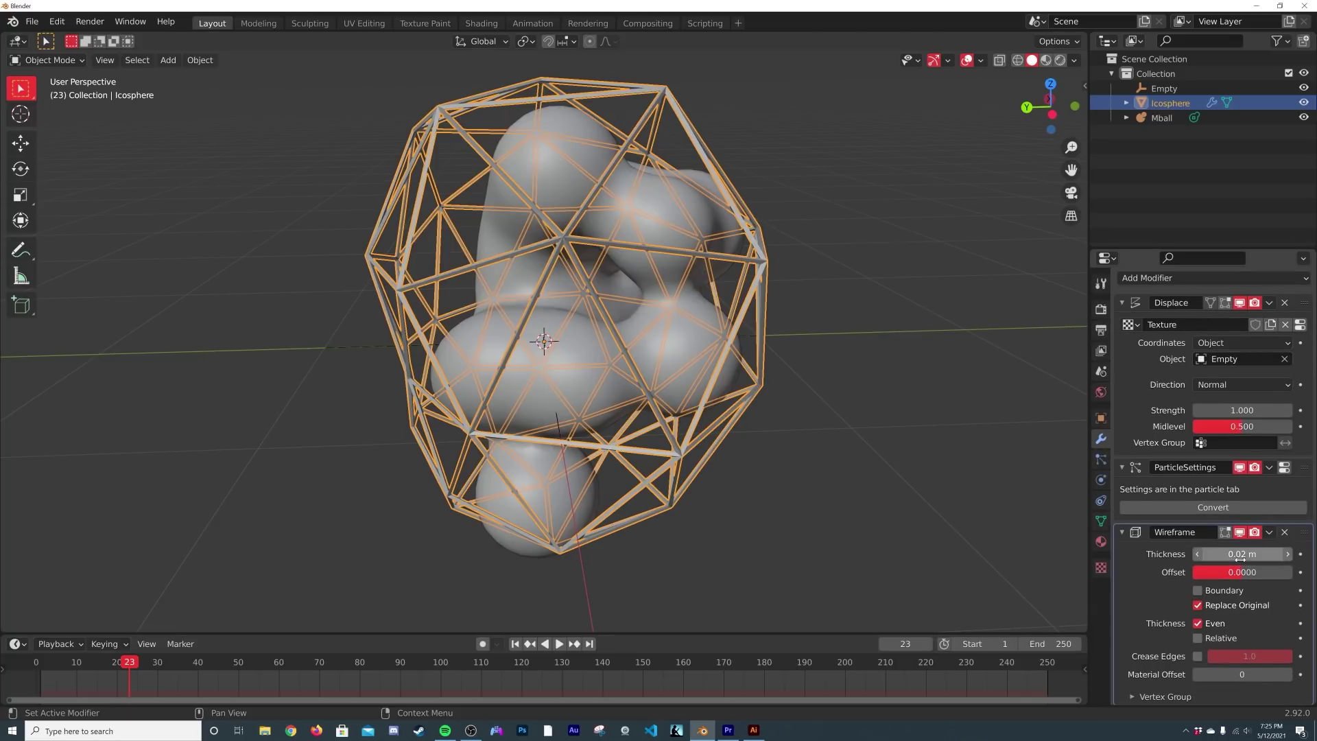
click(1243, 554)
text(0)
key(Return)
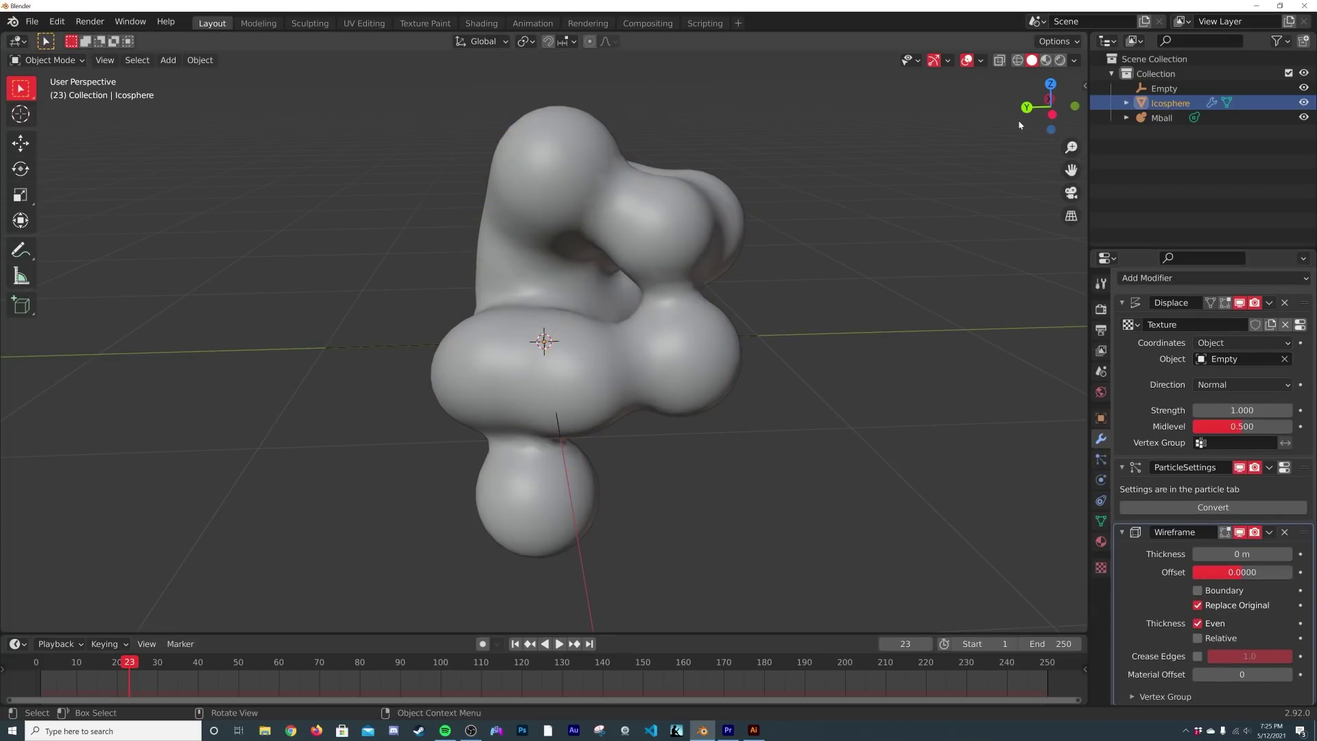
Try rotating the empty freely and around its X axis, ending with the X rotation at 0°.
click(1164, 88)
key(r)
key(r)
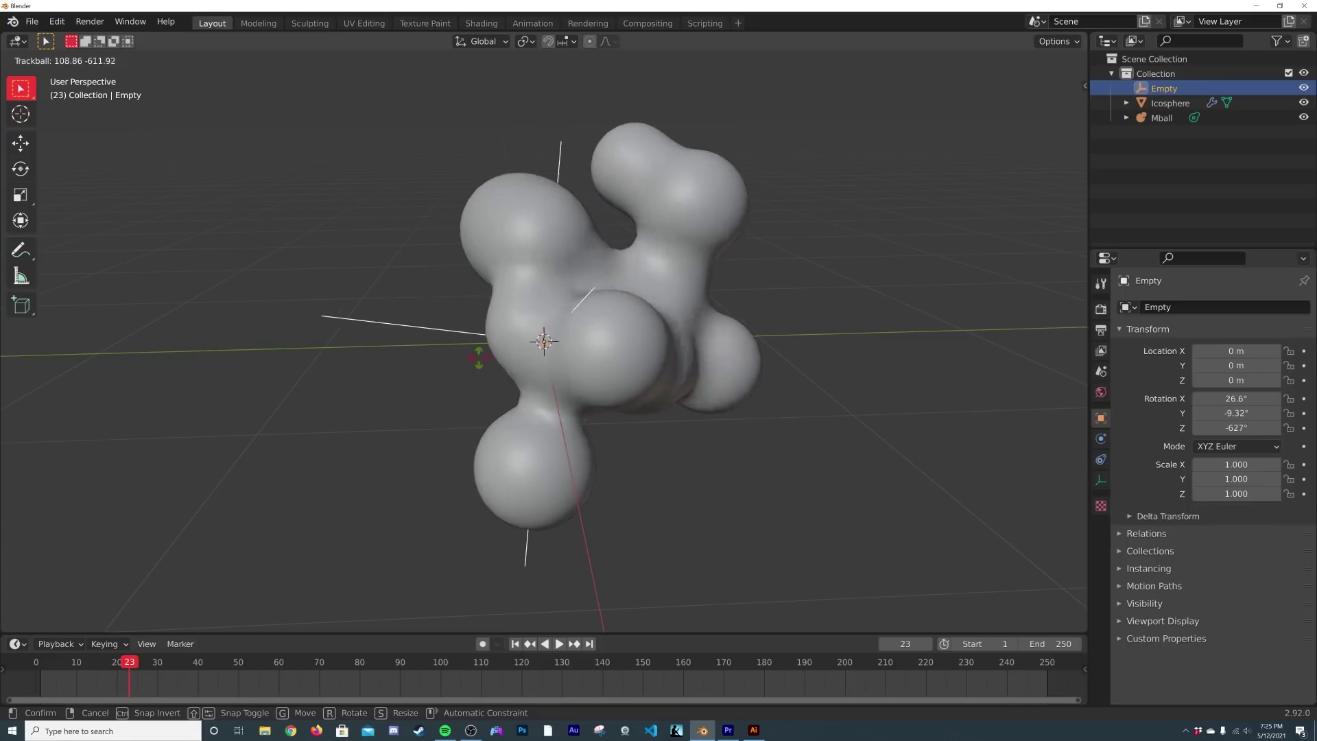
right_click(525, 475)
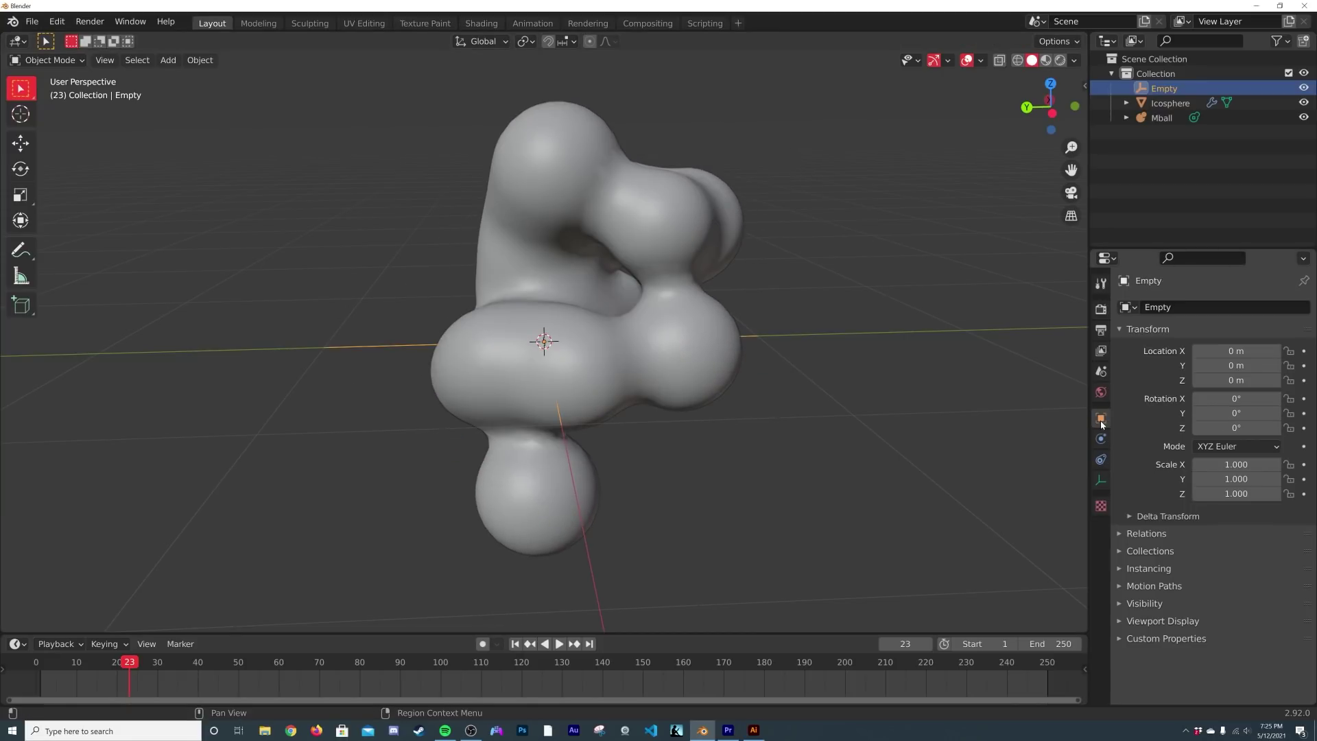
mouse_move(1225, 399)
mouse_down()
mouse_move(1163, 399)
mouse_move(1236, 399)
mouse_up()
click(1236, 399)
text(0)
key(Return)
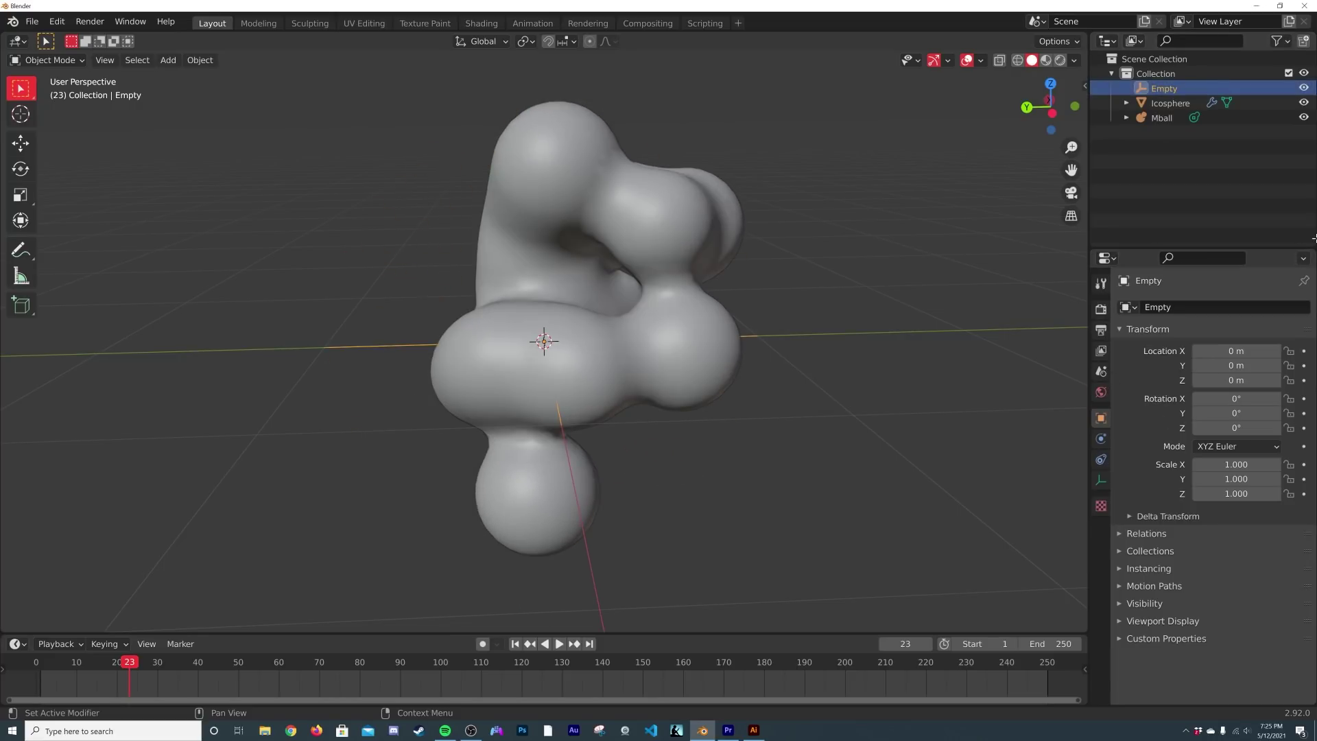
Move the playhead to frame 0 and set the animation's end frame to 120.
middle_drag(338, 680, 386, 680)
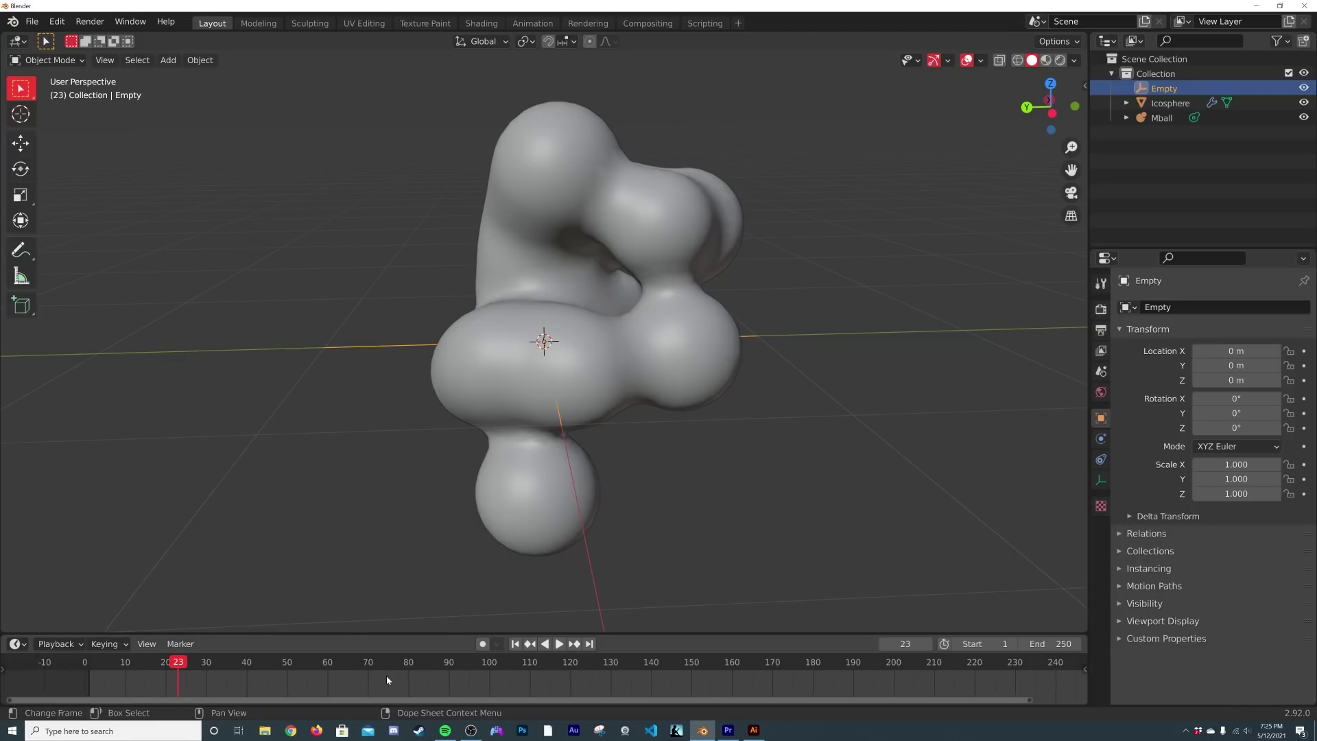
click(516, 644)
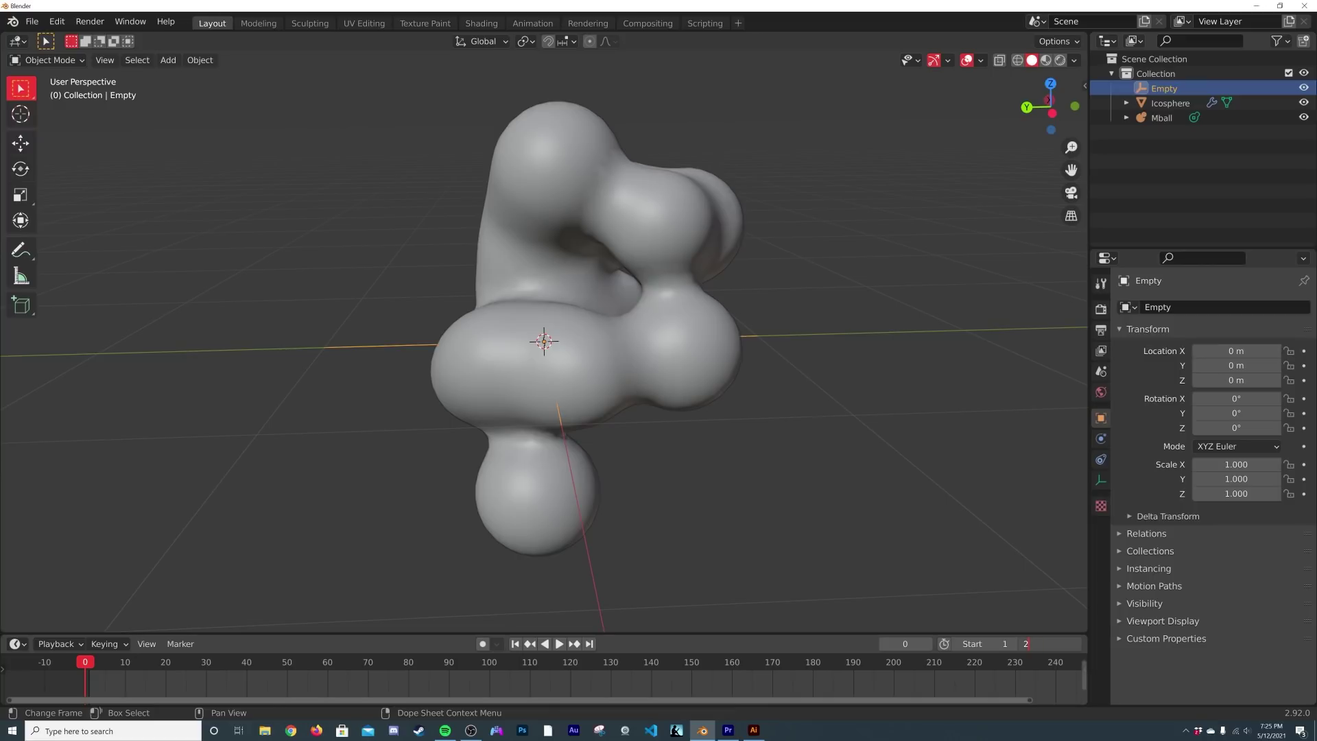
key(Return)
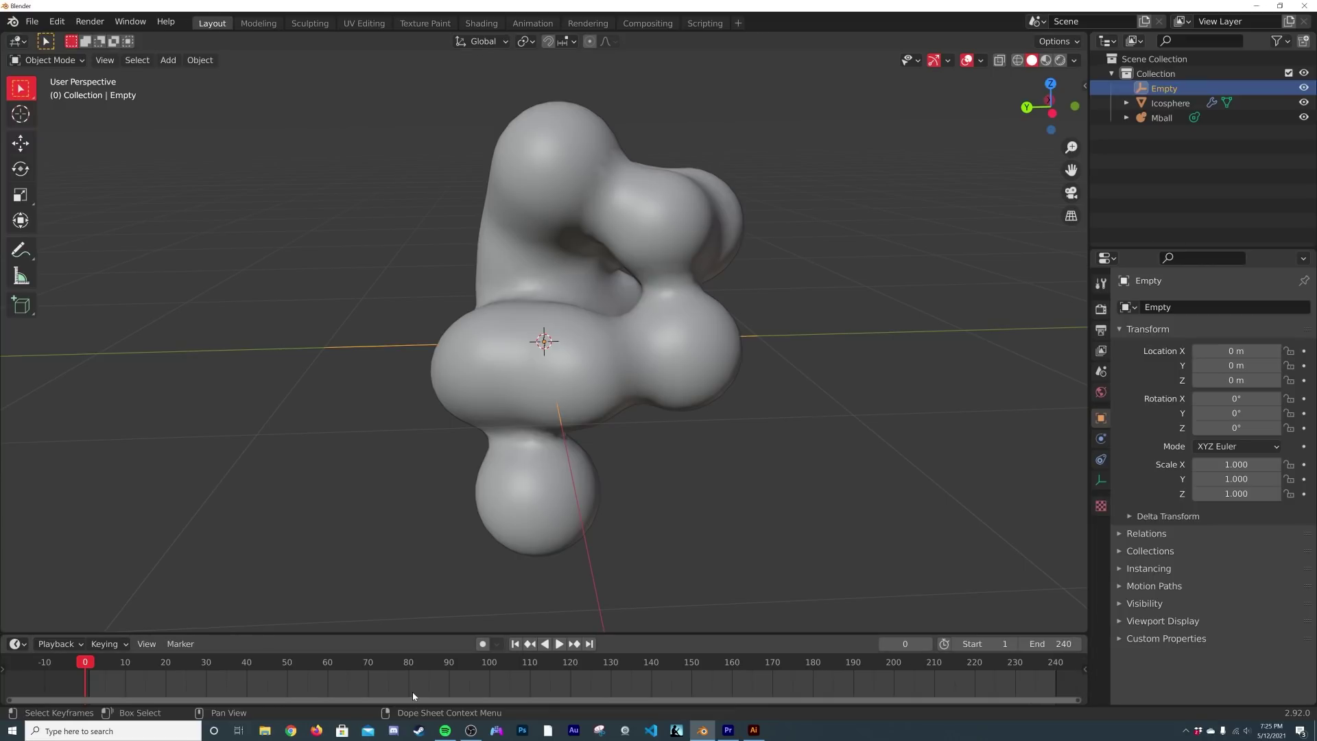
double_click(1048, 645)
text(120)
key(Return)
middle_drag(418, 673, 694, 691)
scroll(694, 690, up, 3)
middle_drag(784, 676, 740, 681)
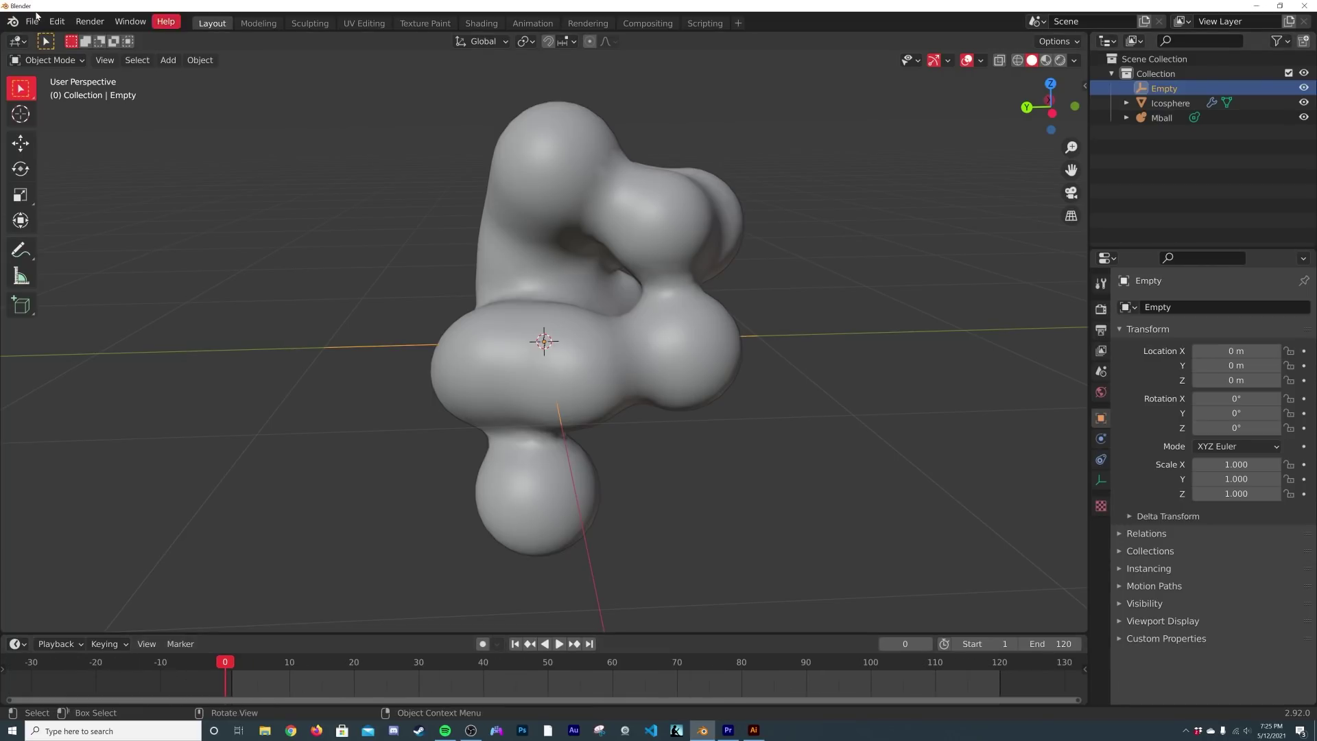
Make Linear the default keyframe interpolation in the animation preferences and close the preferences window.
click(55, 21)
click(89, 232)
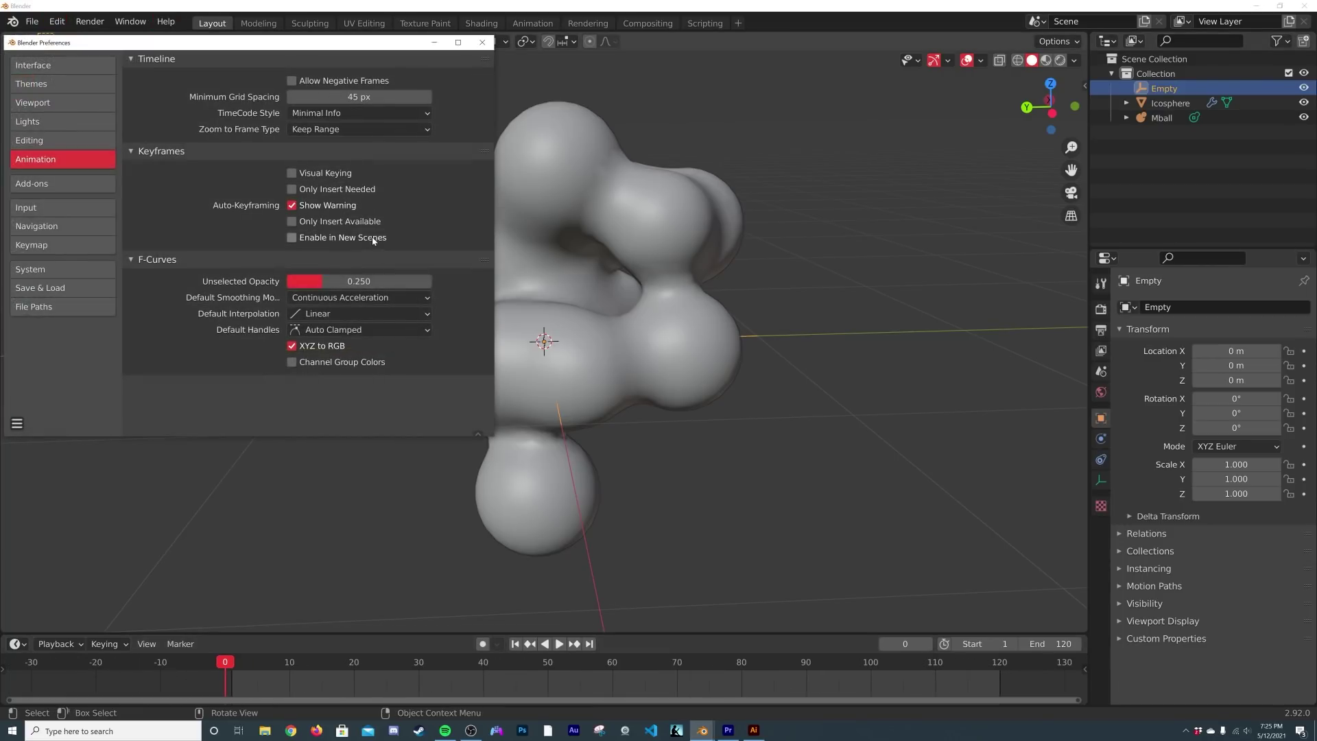
click(319, 317)
click(303, 316)
click(482, 42)
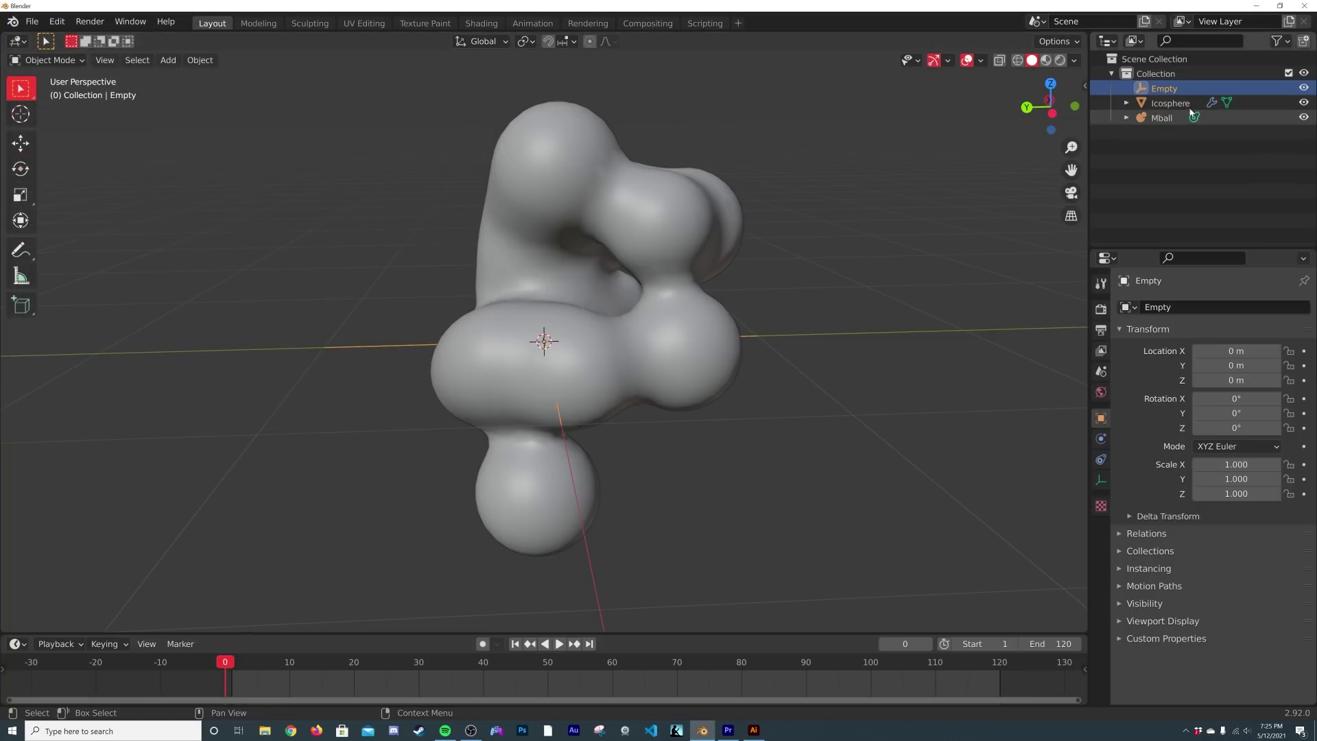
Keyframe the empty's X rotation at 0° on frame 0 and at 360° on frame 120.
click(1302, 399)
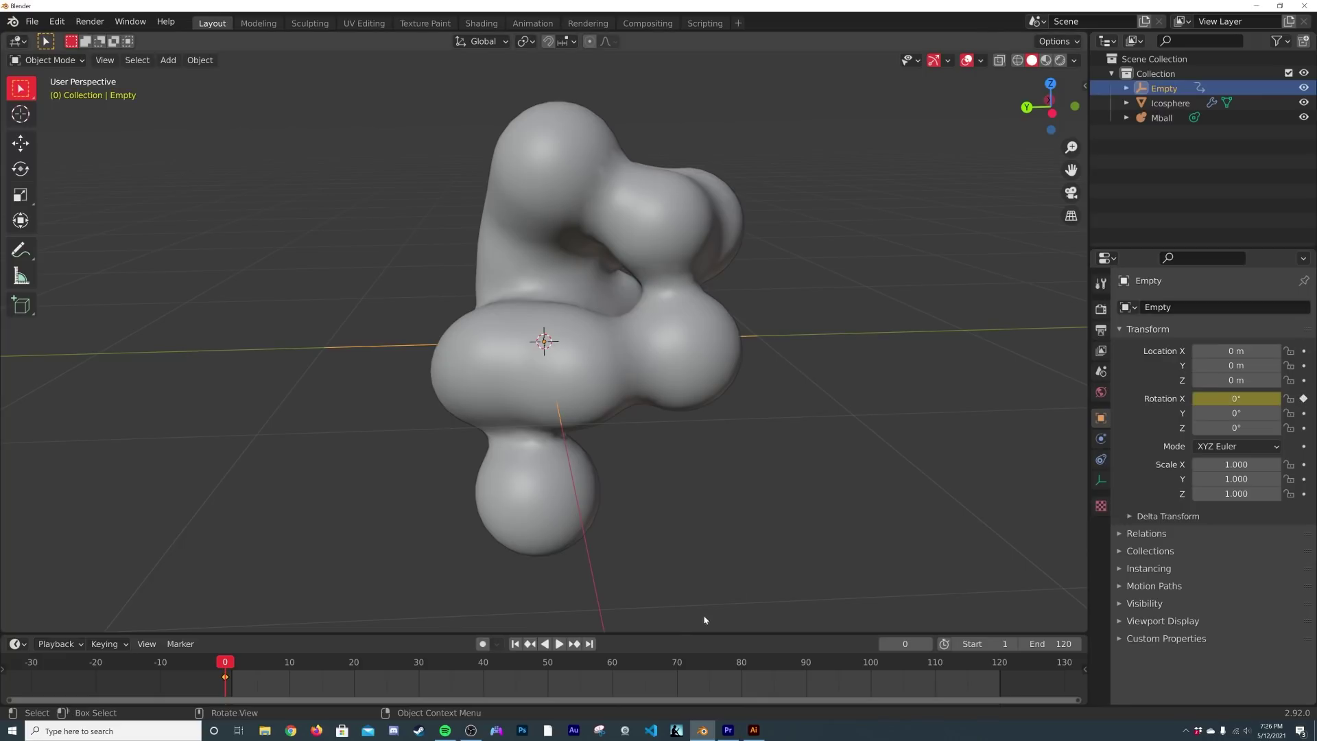
click(589, 643)
click(1236, 399)
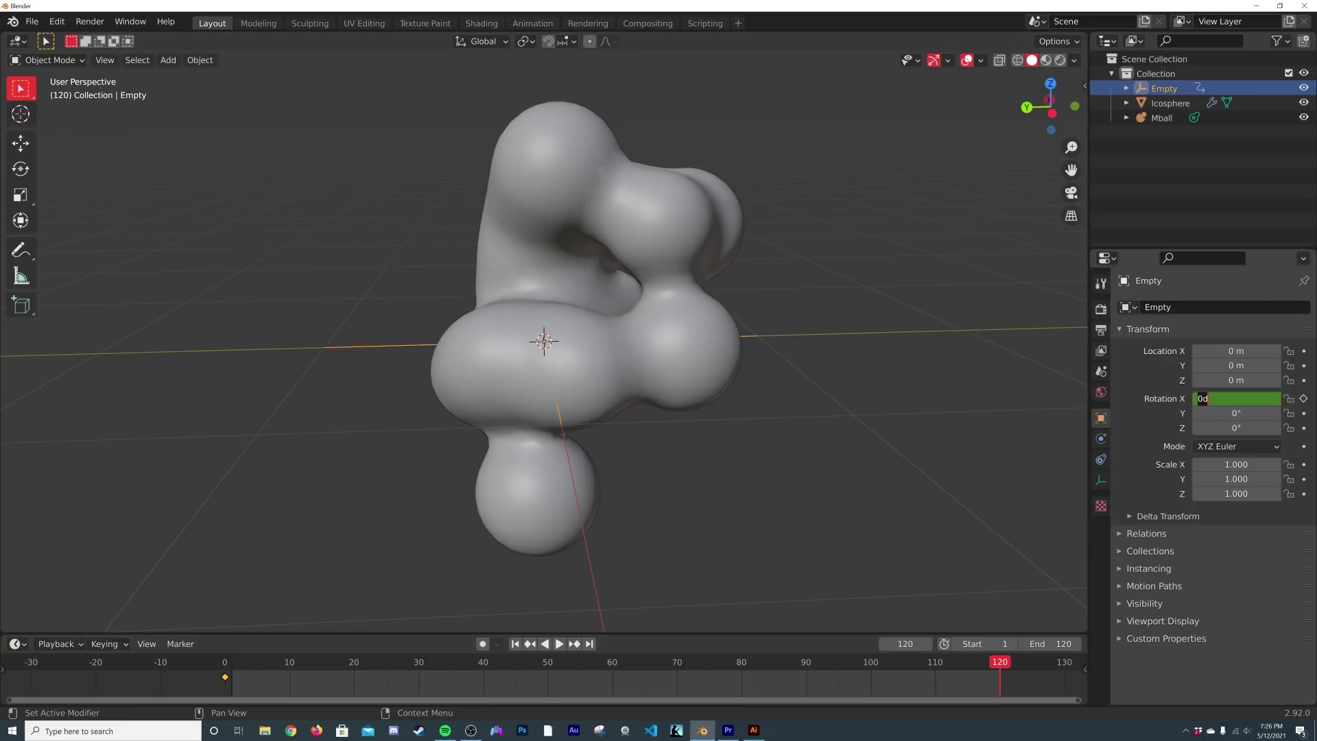
text(360)
key(Return)
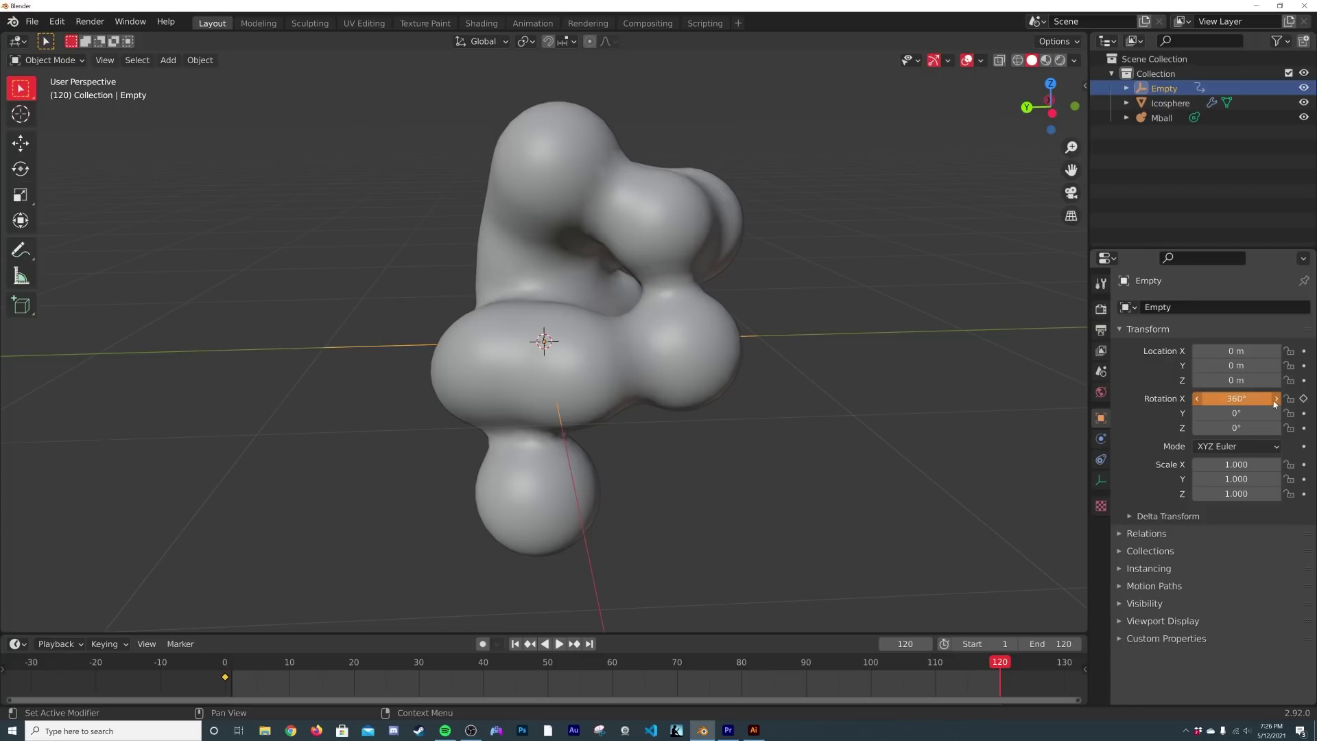
click(1303, 399)
Play the animation with the viewport overlays and gizmos temporarily hidden.
key(space)
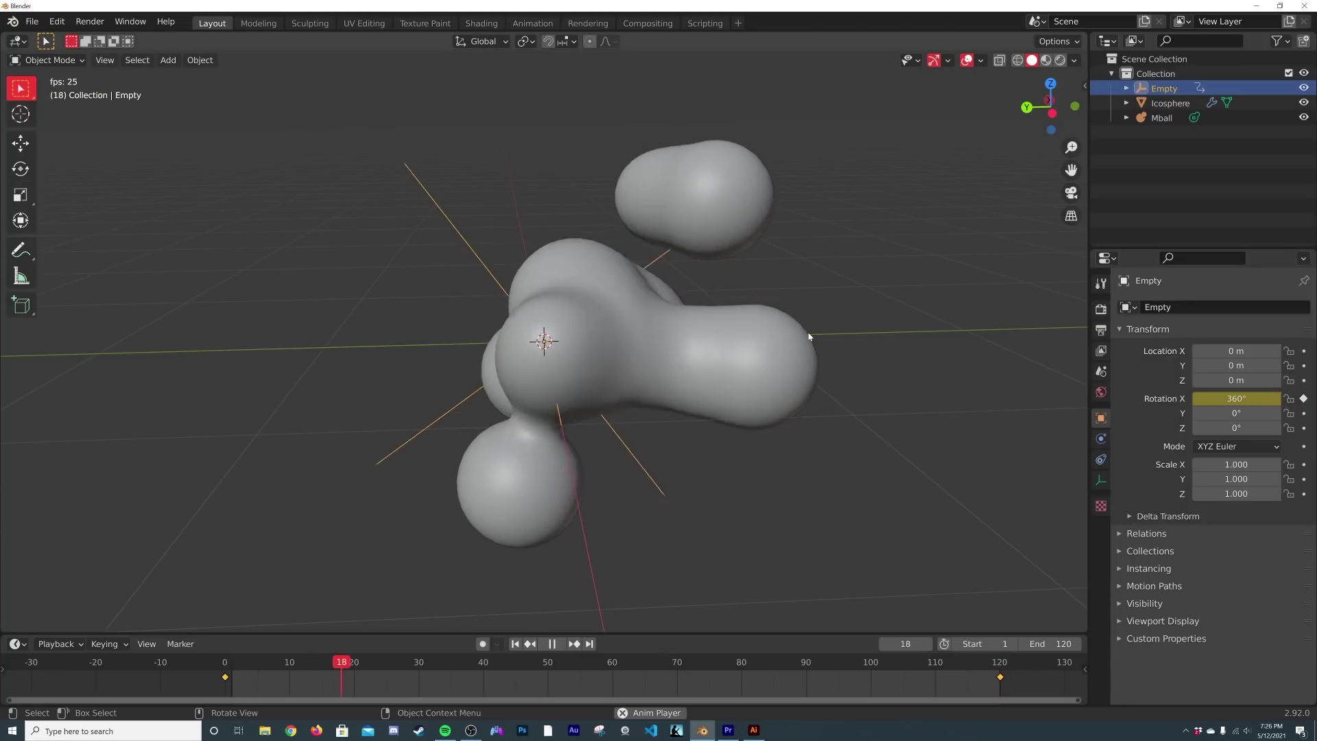
click(967, 59)
click(933, 59)
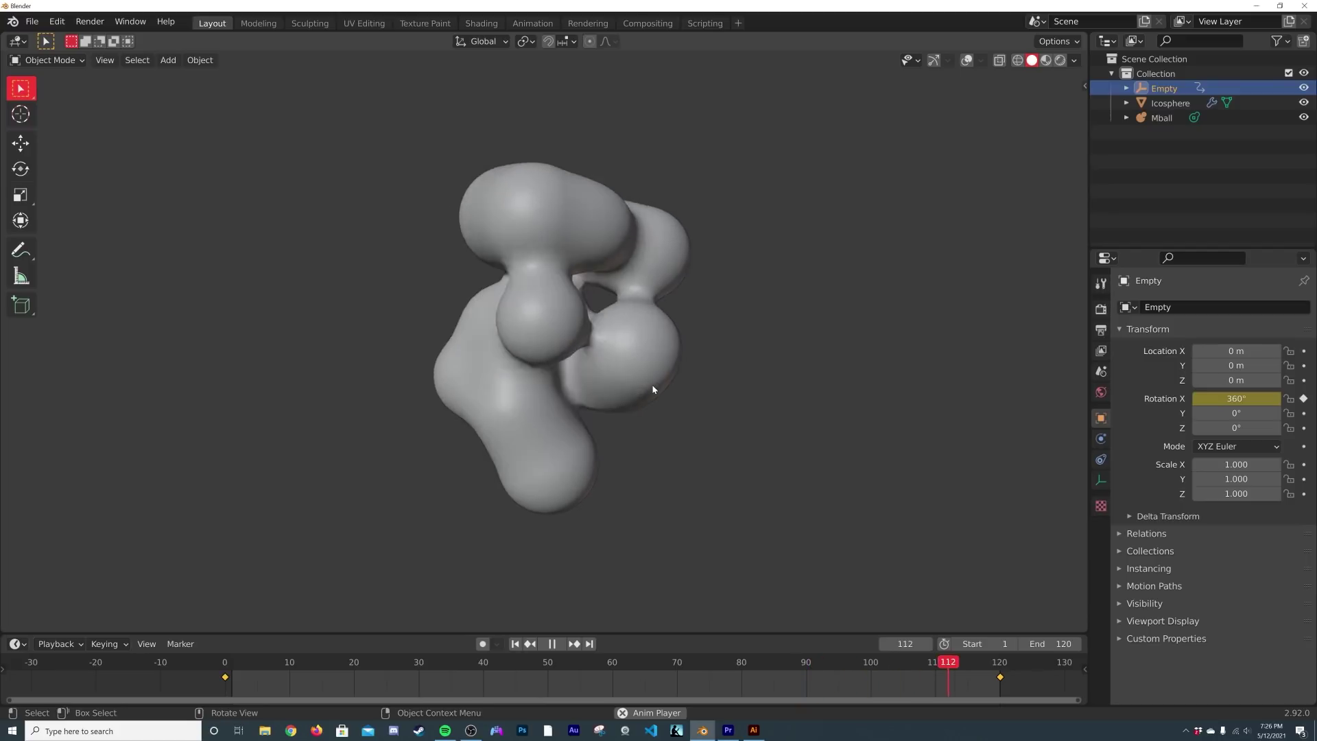
click(966, 60)
click(933, 59)
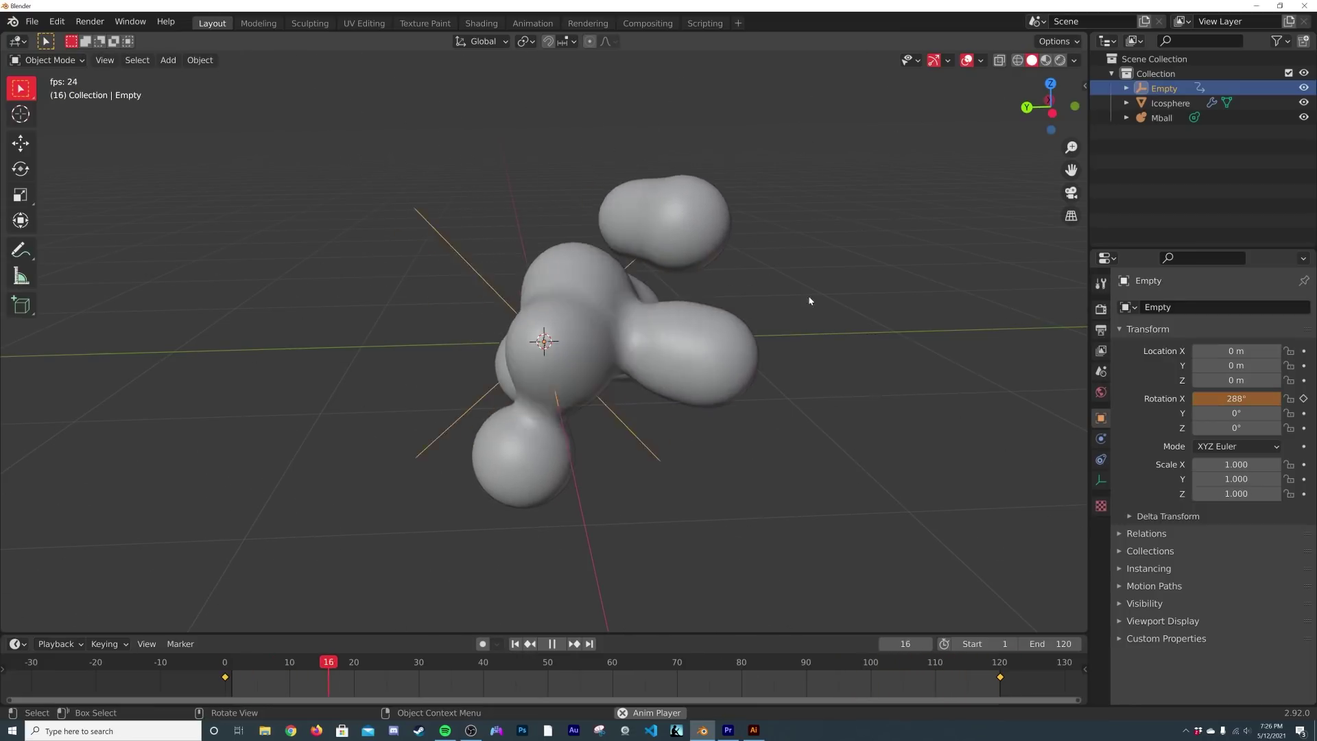
Try scaling the empty while the animation plays and stop the playback.
key(s)
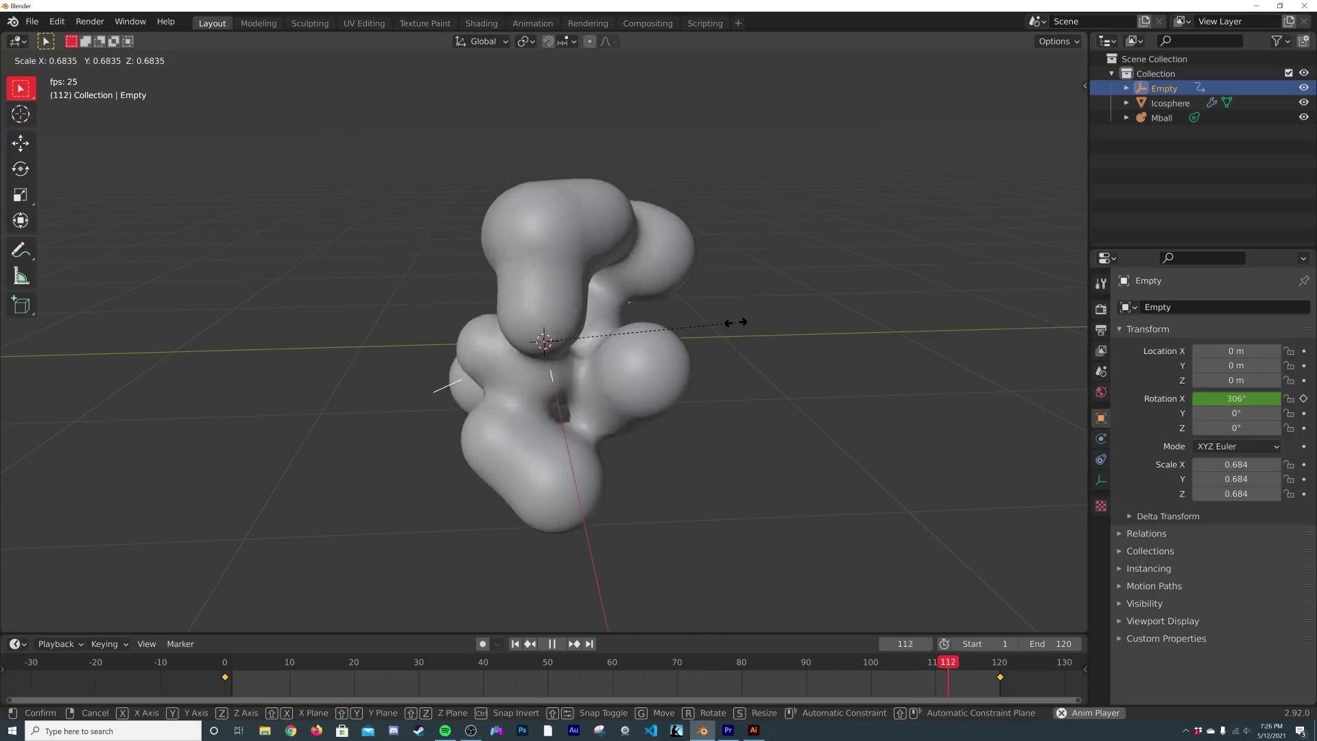
right_click(779, 325)
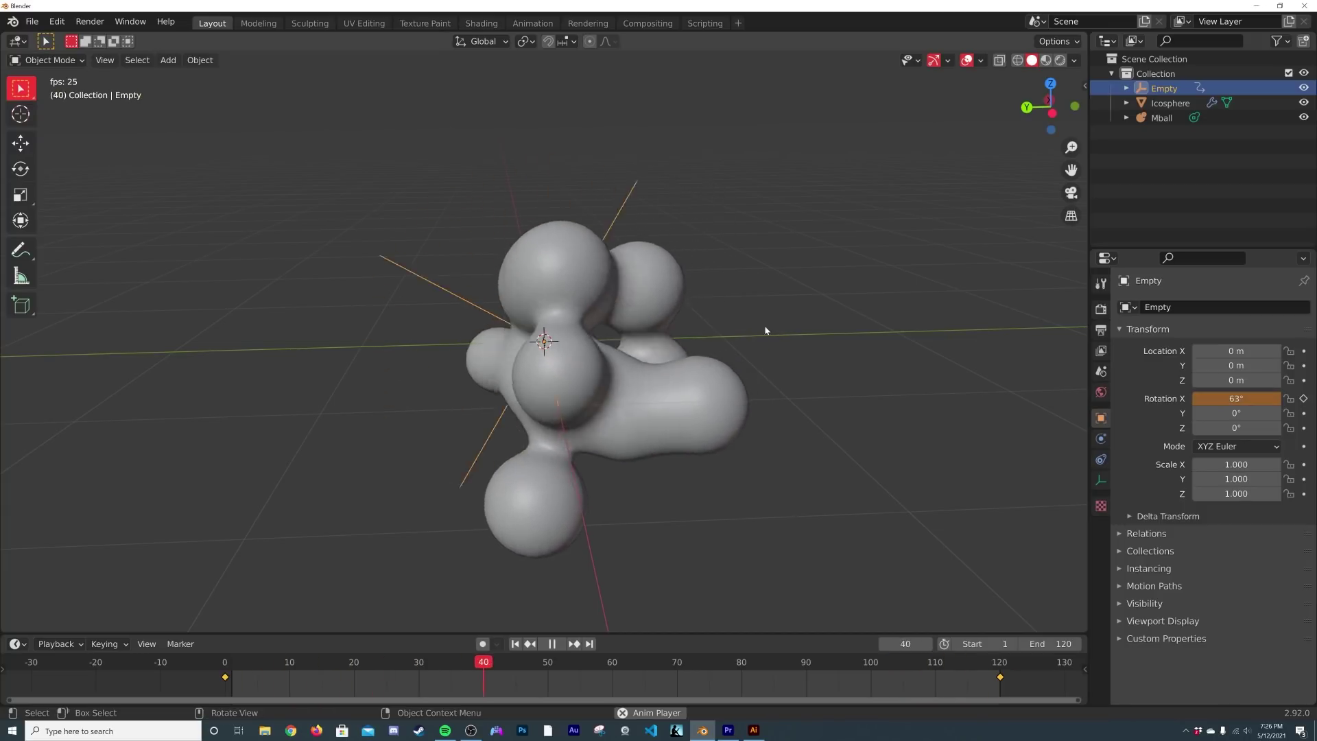
middle_drag(766, 331, 696, 379)
key(space)
Select the Mball object, switch to the Shading workspace and show its viewport in rendered shading.
scroll(697, 379, up, 3)
click(593, 361)
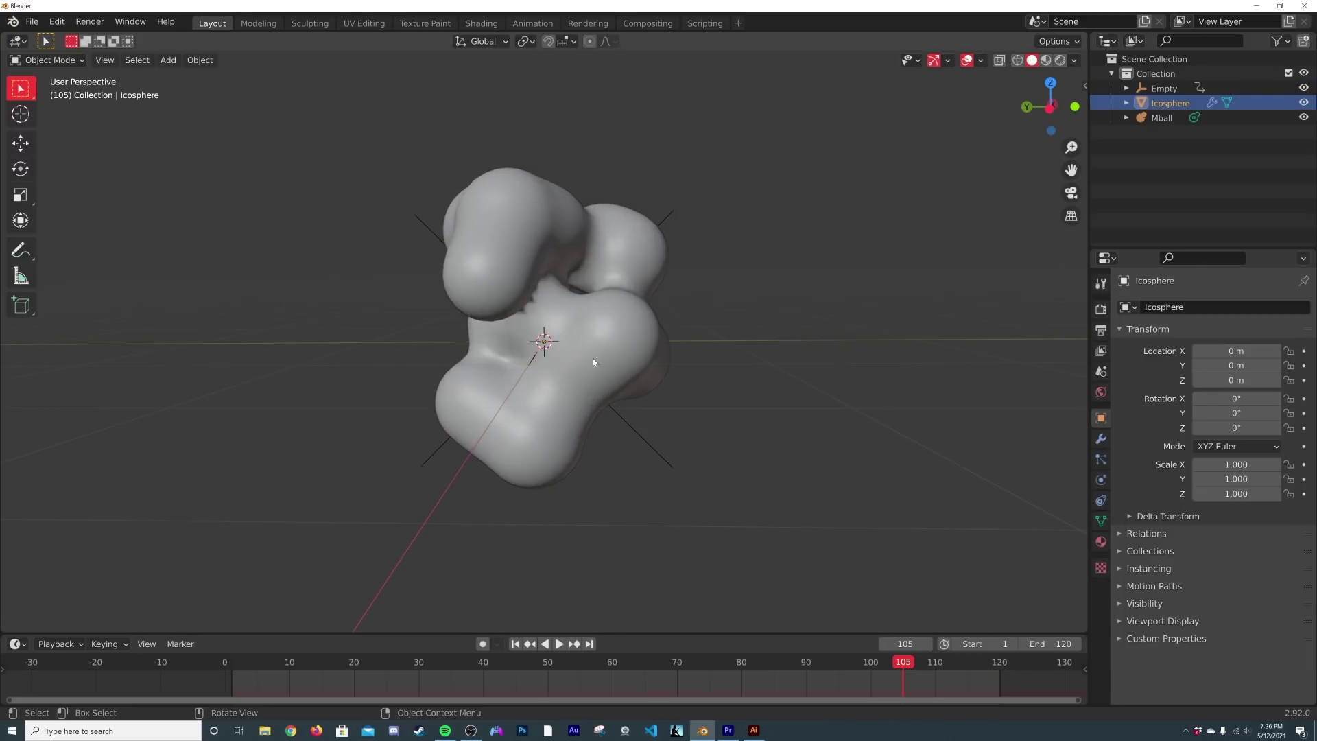
click(1161, 118)
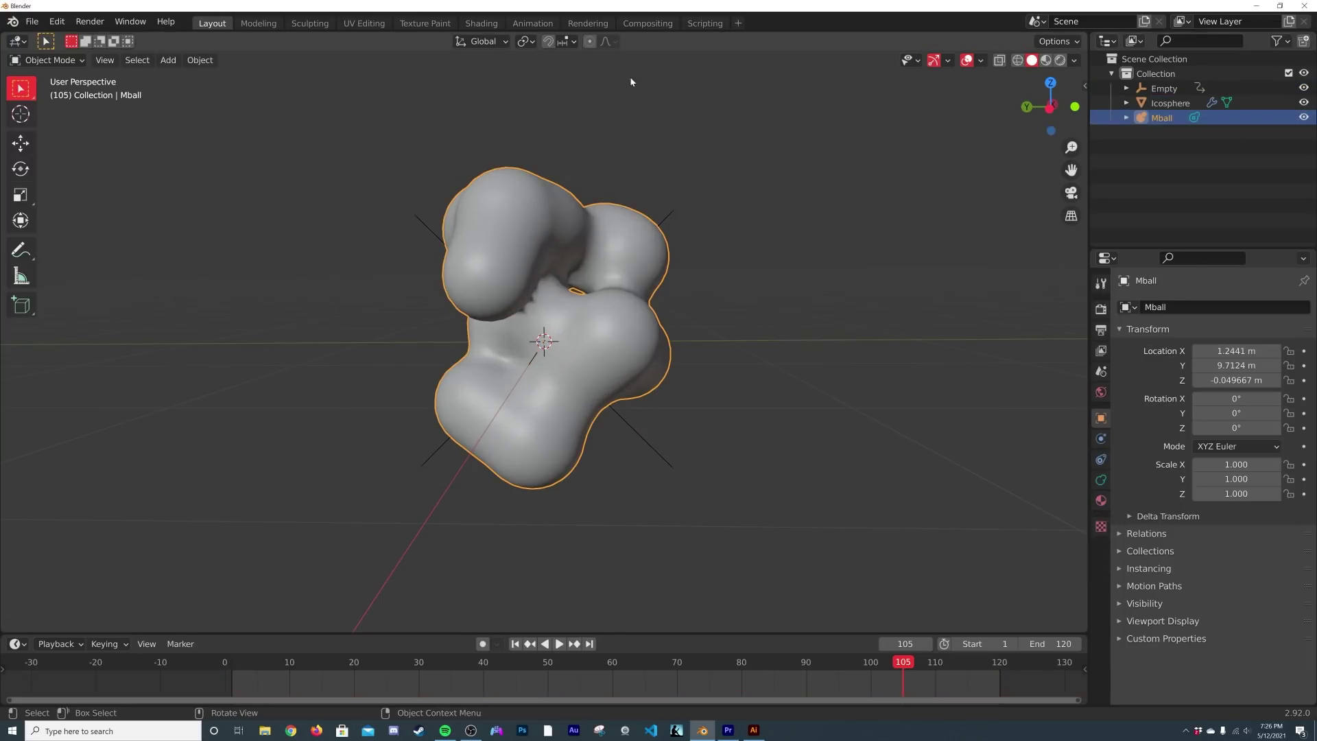
click(482, 23)
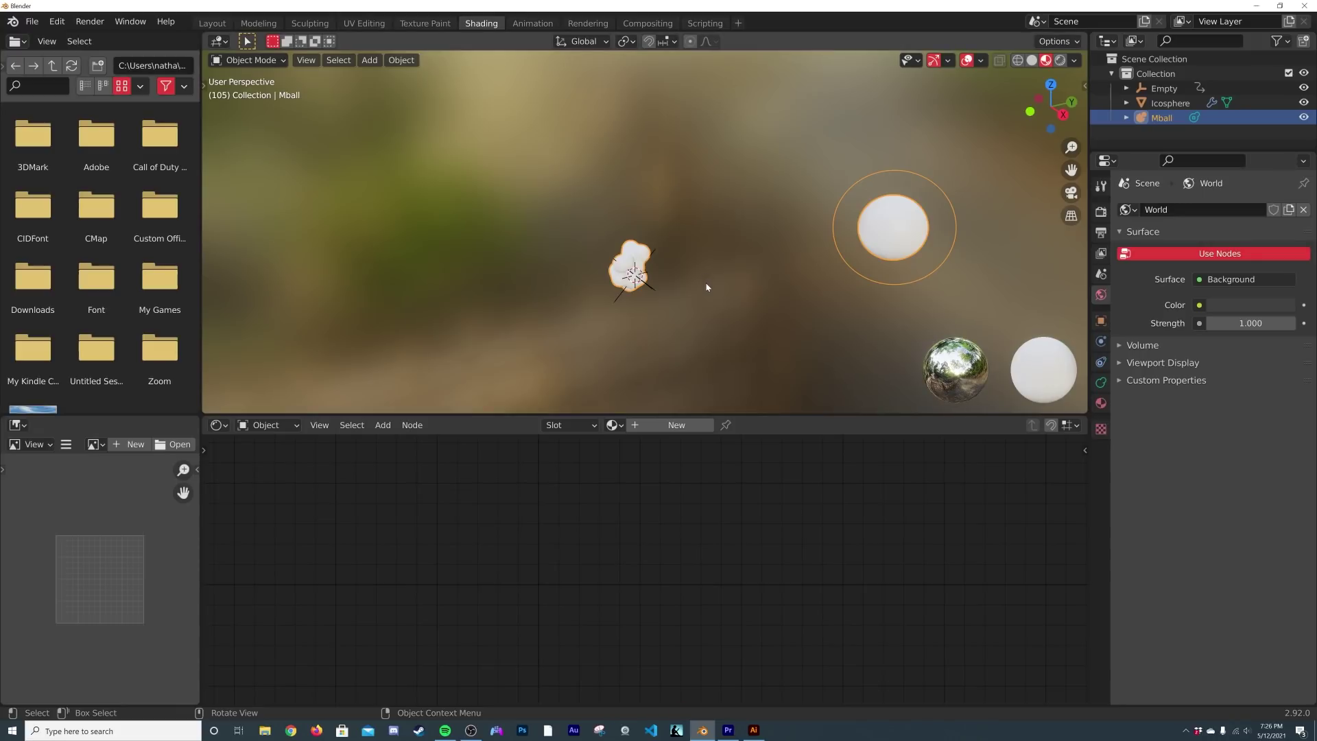
scroll(706, 285, up, 5)
scroll(705, 285, down, 5)
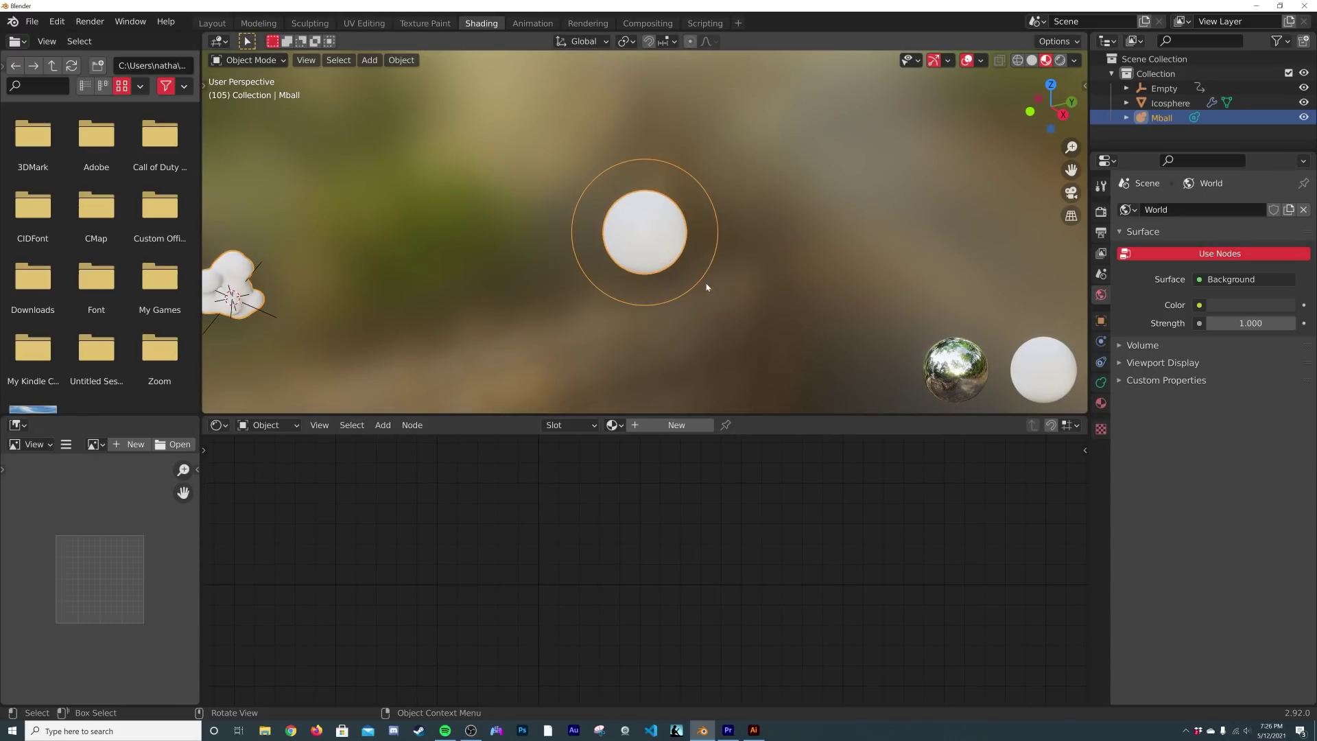
shift+middle_drag(706, 285, 864, 268)
ctrl+scroll(854, 278, down, 5)
scroll(830, 274, up, 7)
ctrl+scroll(788, 258, up, 5)
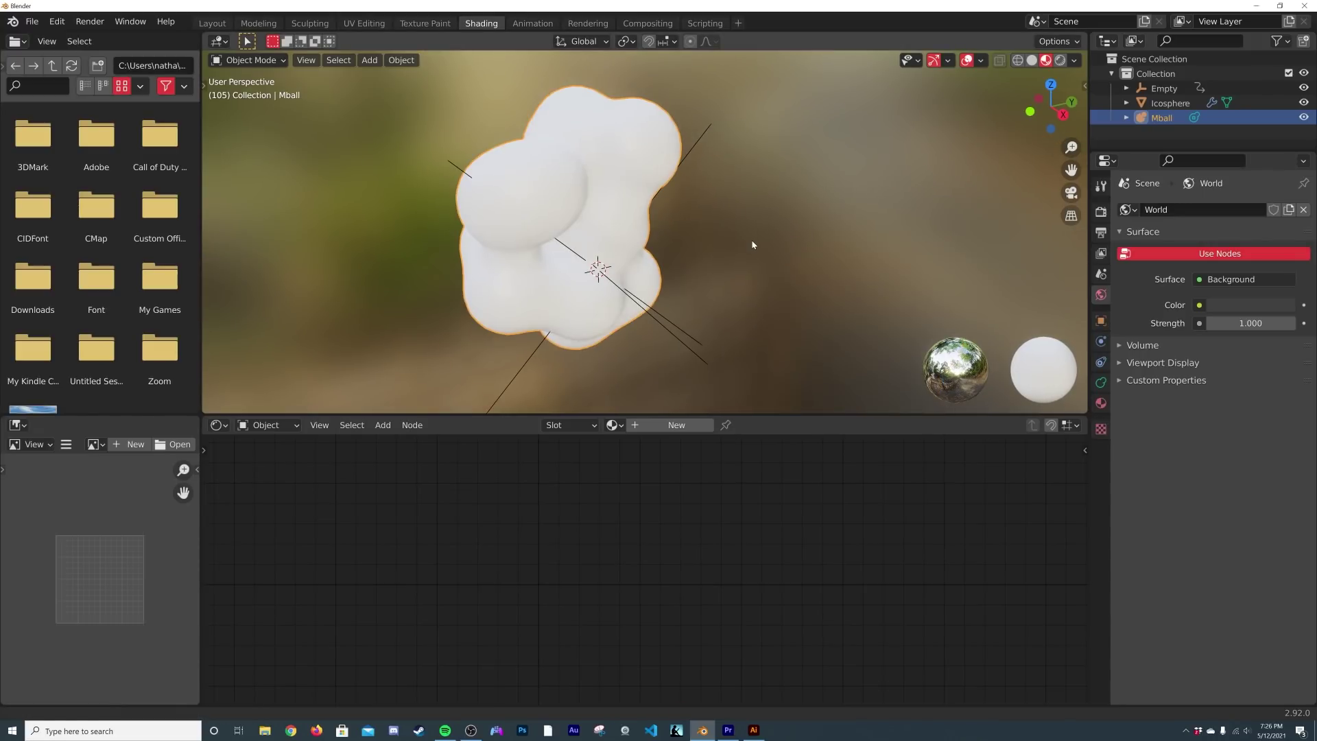
click(1060, 61)
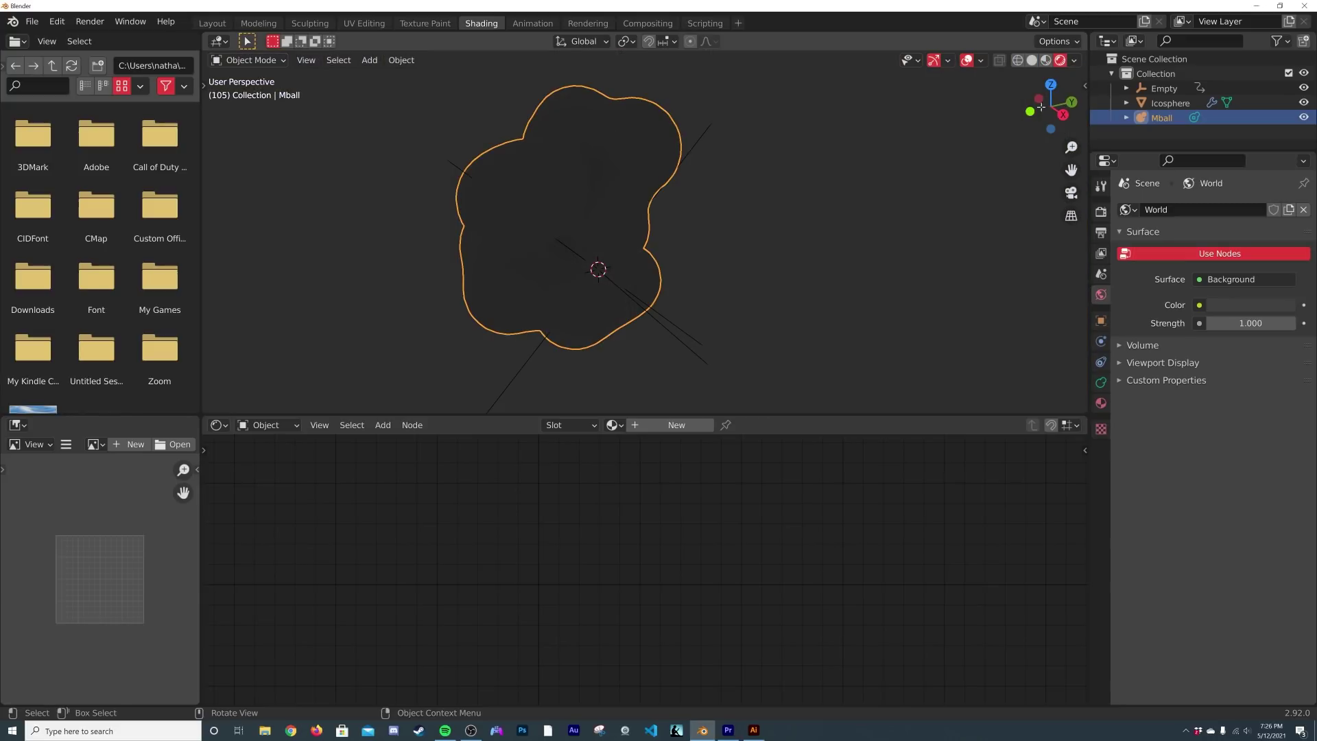
Create a new material for the metaball with the Principled BSDF roughness at 0 and a black base color.
click(675, 425)
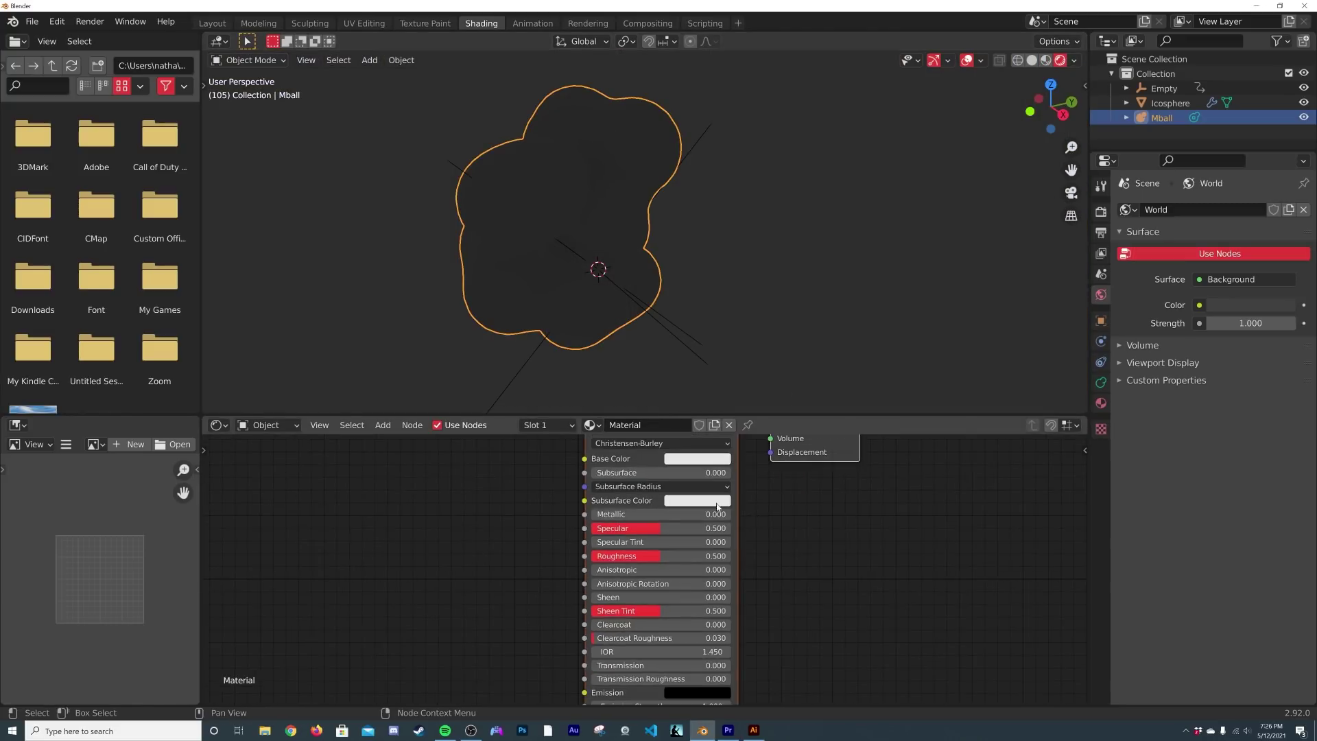
click(629, 459)
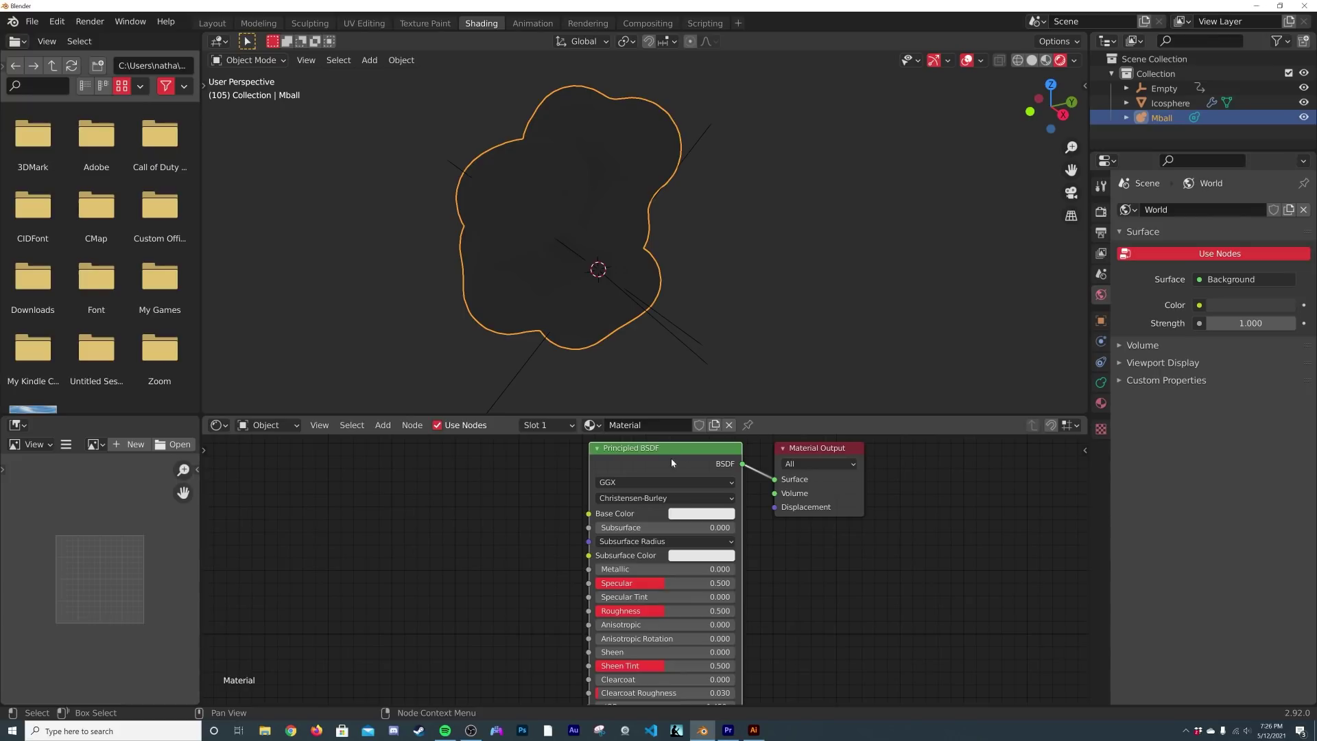
drag(671, 462, 545, 474)
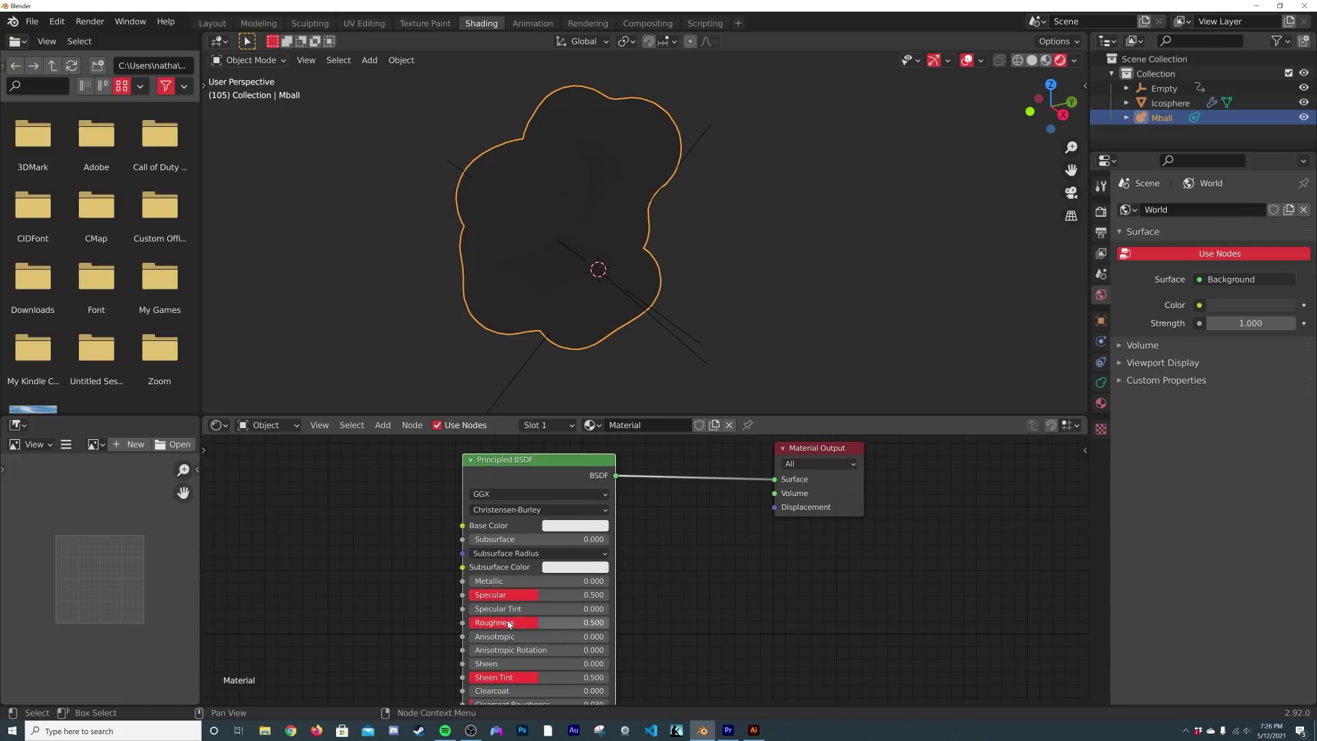
drag(535, 622, 471, 620)
click(589, 525)
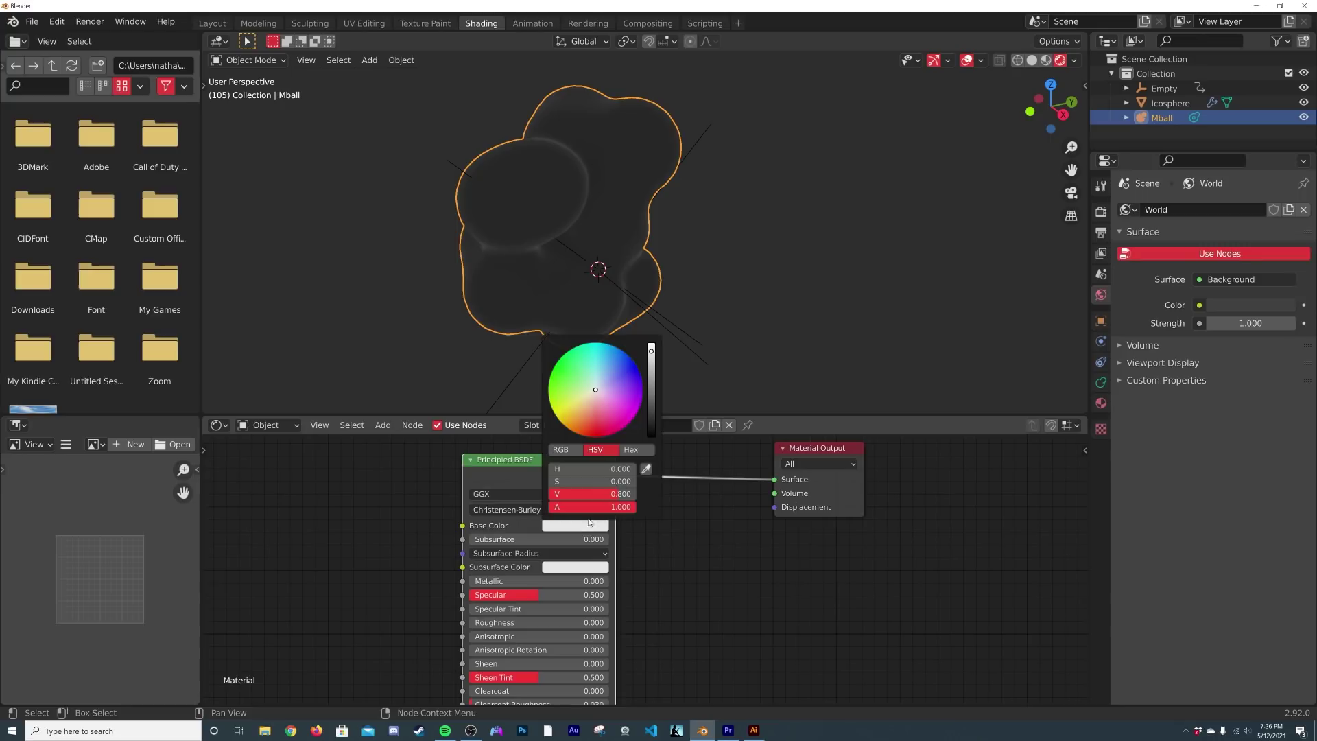
click(650, 433)
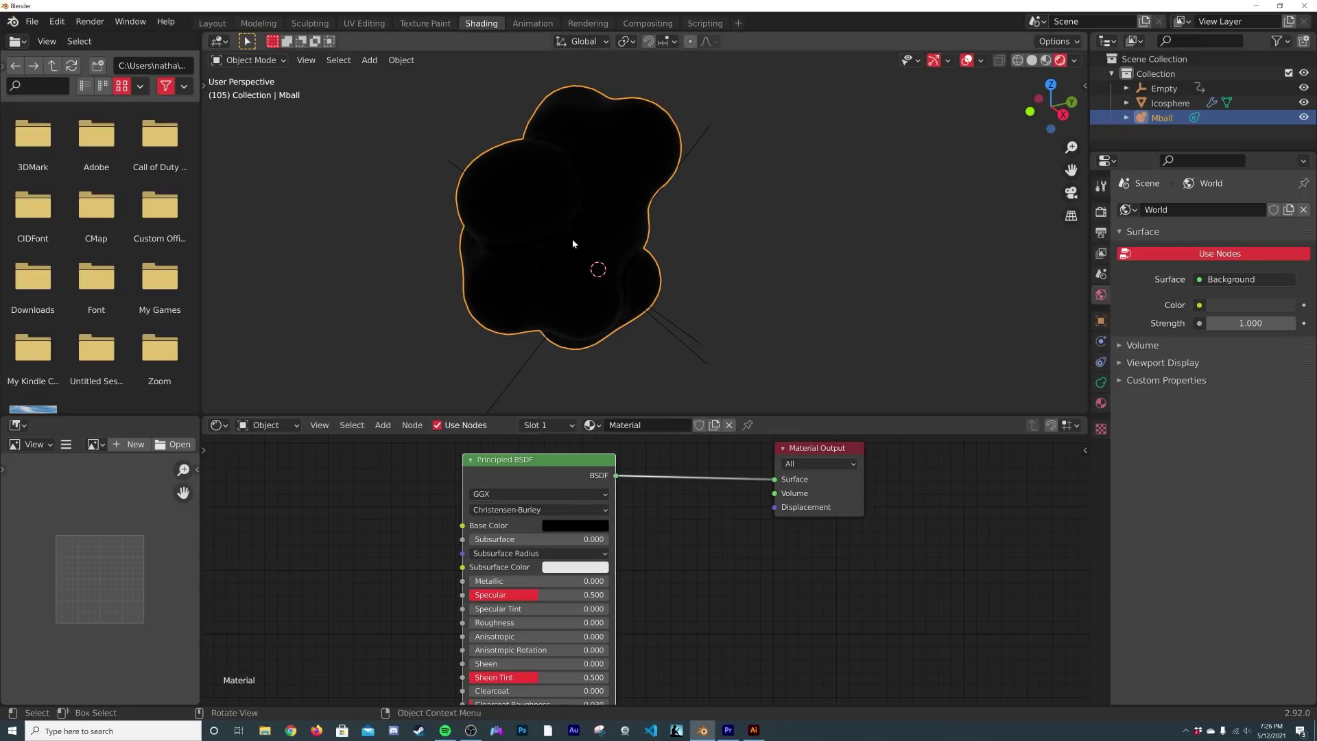
Insert a Mix Shader node between the Principled BSDF and the Material Output.
key(shift+a)
click(715, 495)
text(MIX)
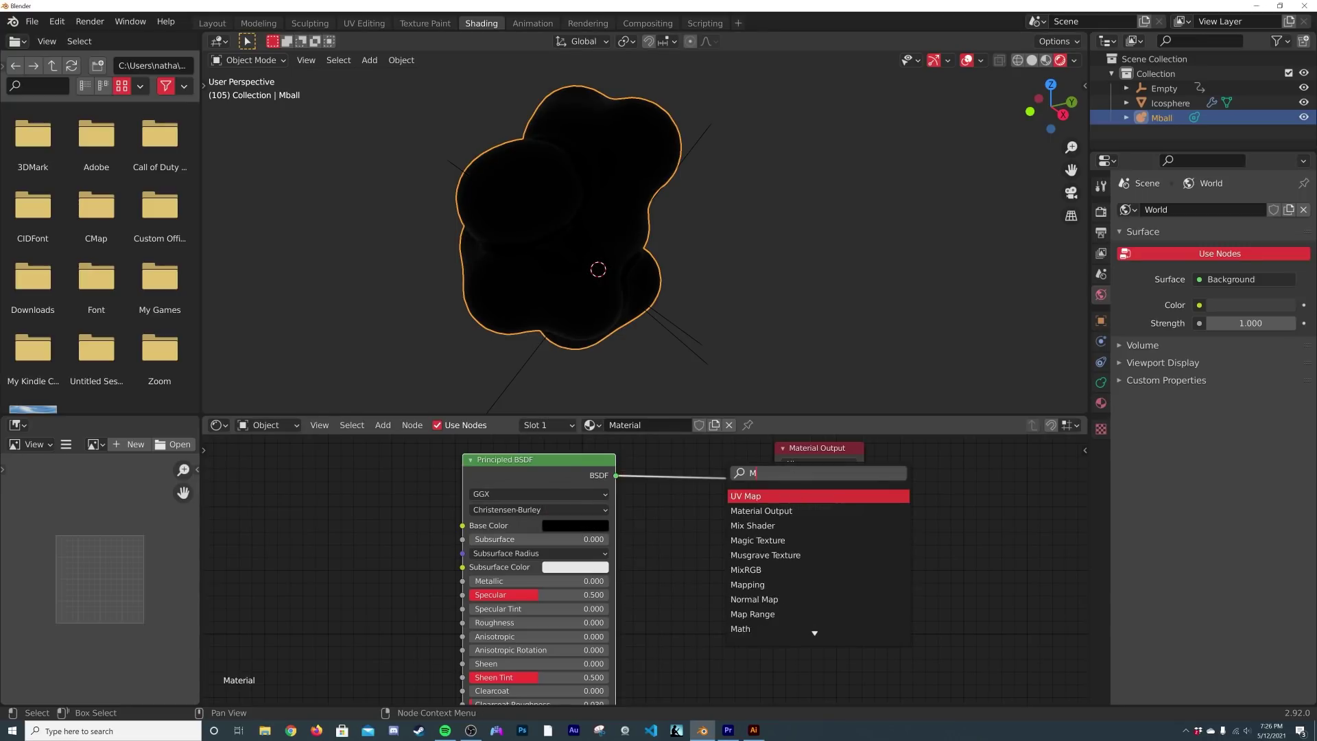
key(Return)
click(733, 484)
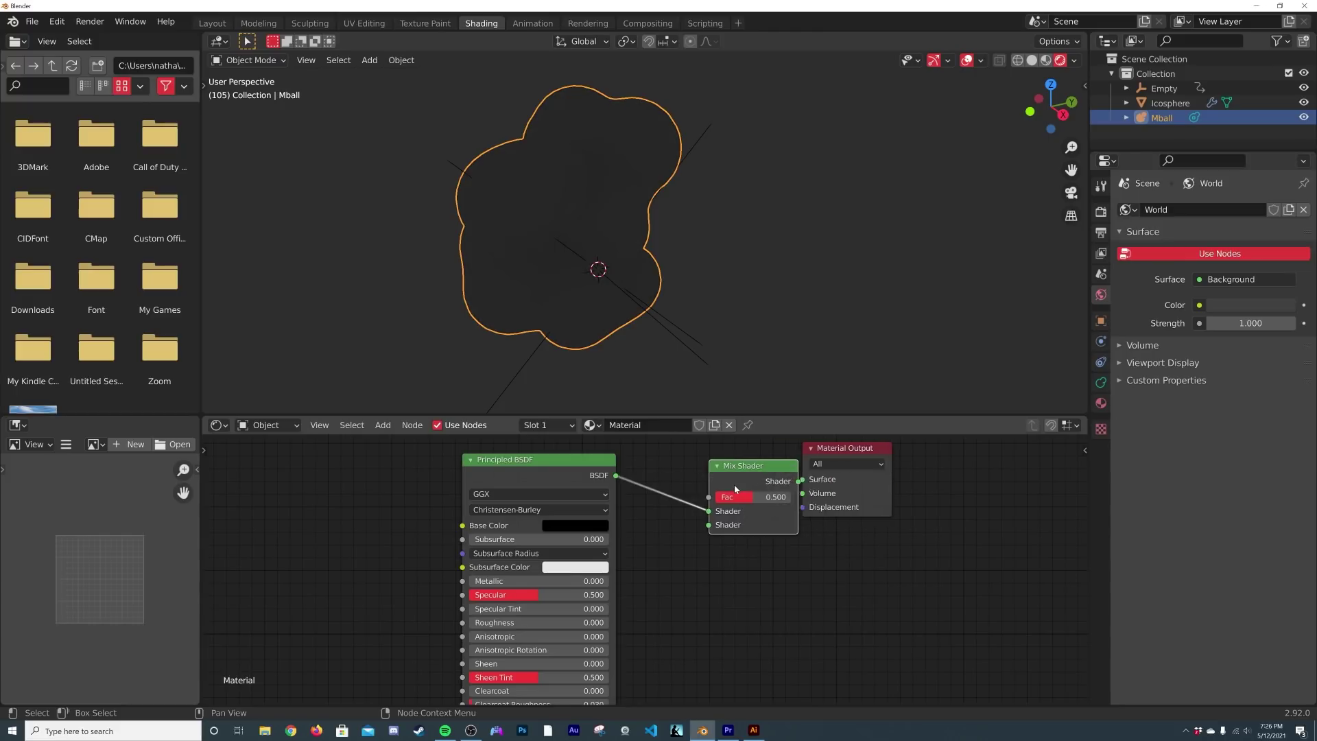
Add an Emission node with a magenta color and connect it to the Mix Shader's second shader input.
key(shift+a)
click(848, 528)
text(EM)
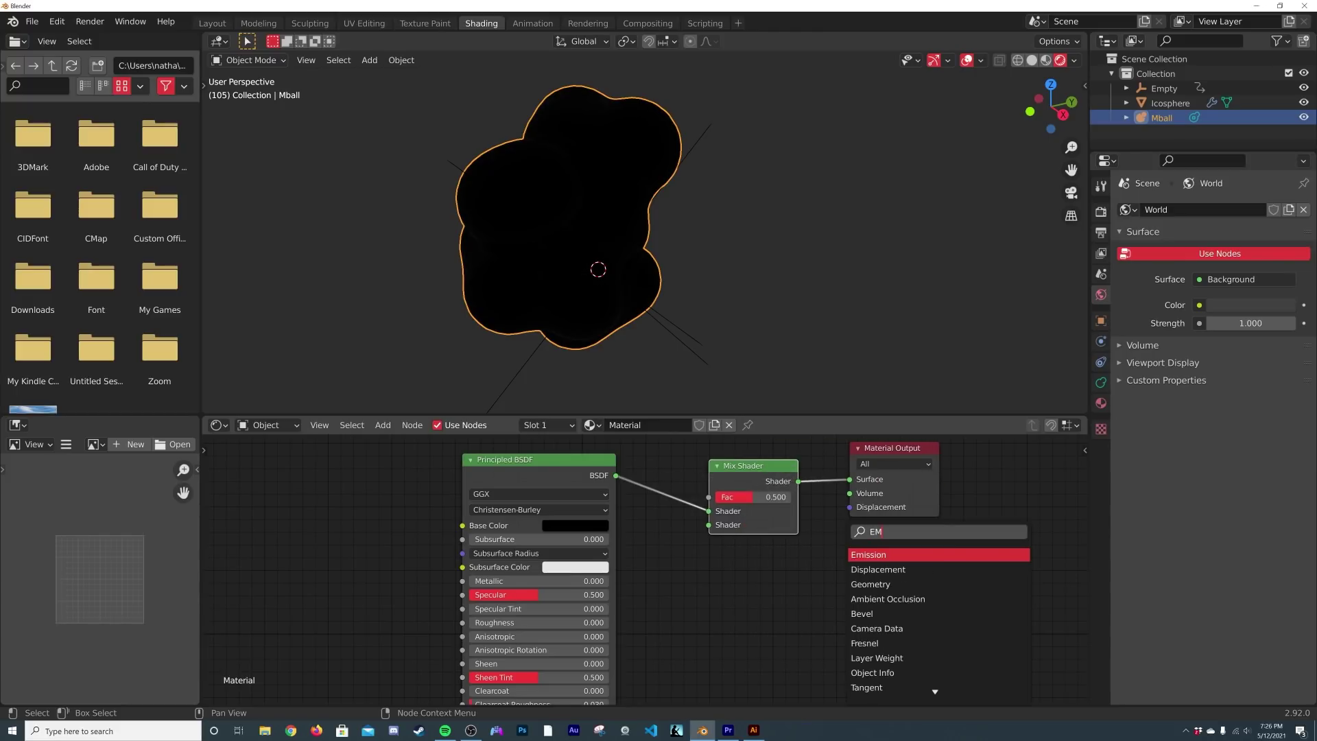
key(Return)
click(694, 595)
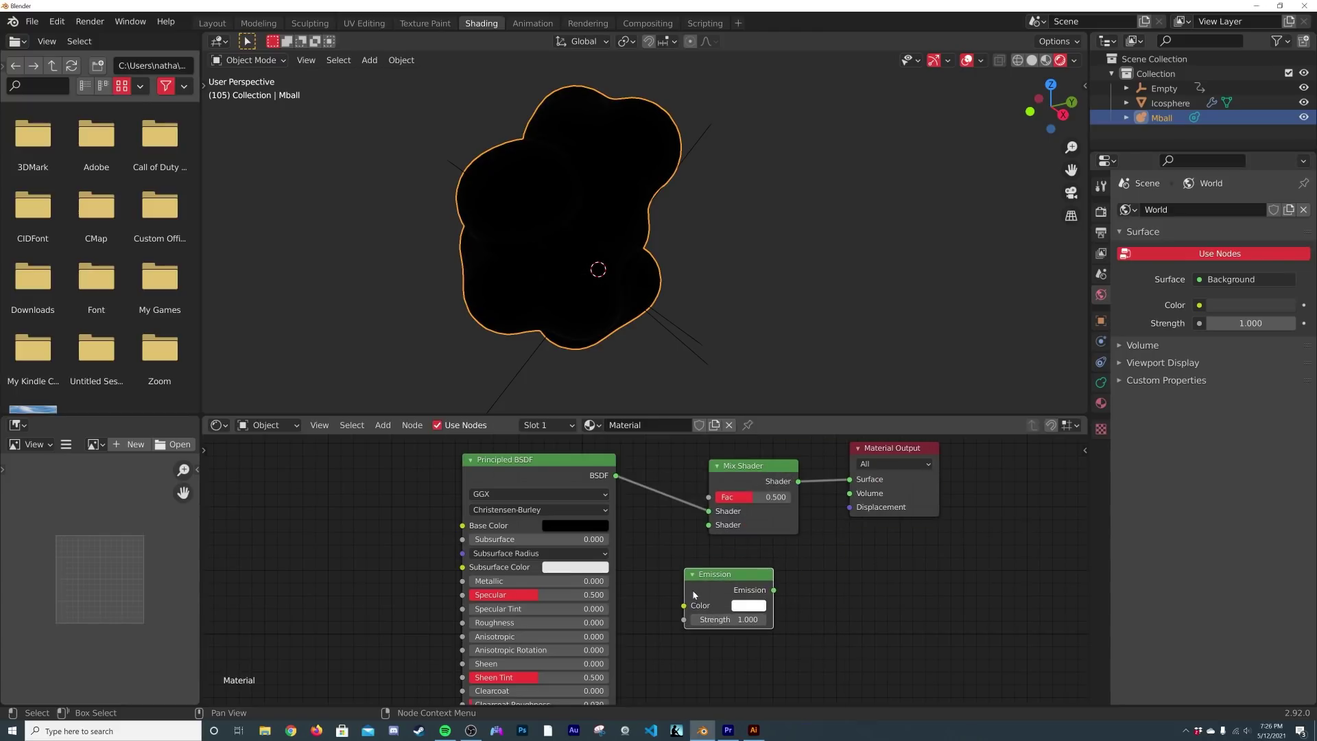
click(757, 609)
drag(783, 591, 708, 526)
Move the Mix Shader above the Principled BSDF and connect a new ColorRamp's color output to its Fac input.
middle_drag(710, 525, 851, 617)
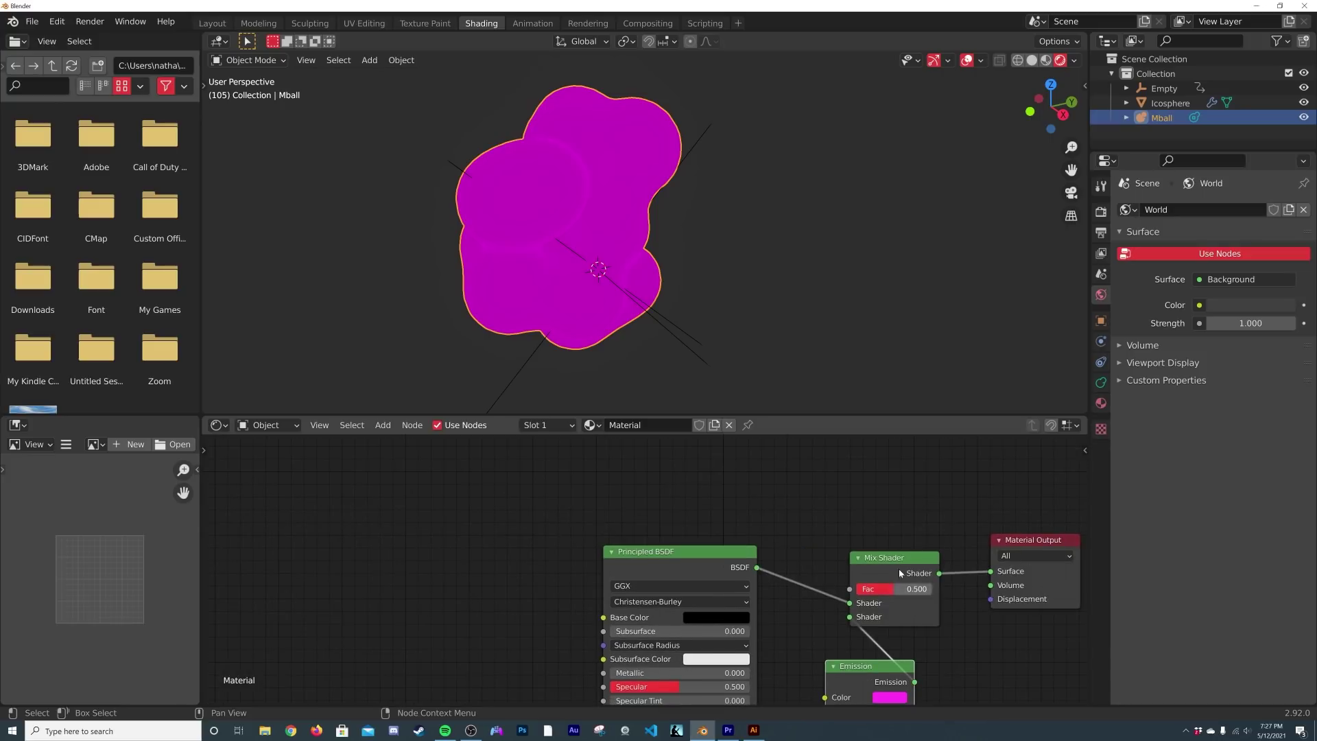
drag(899, 569, 639, 480)
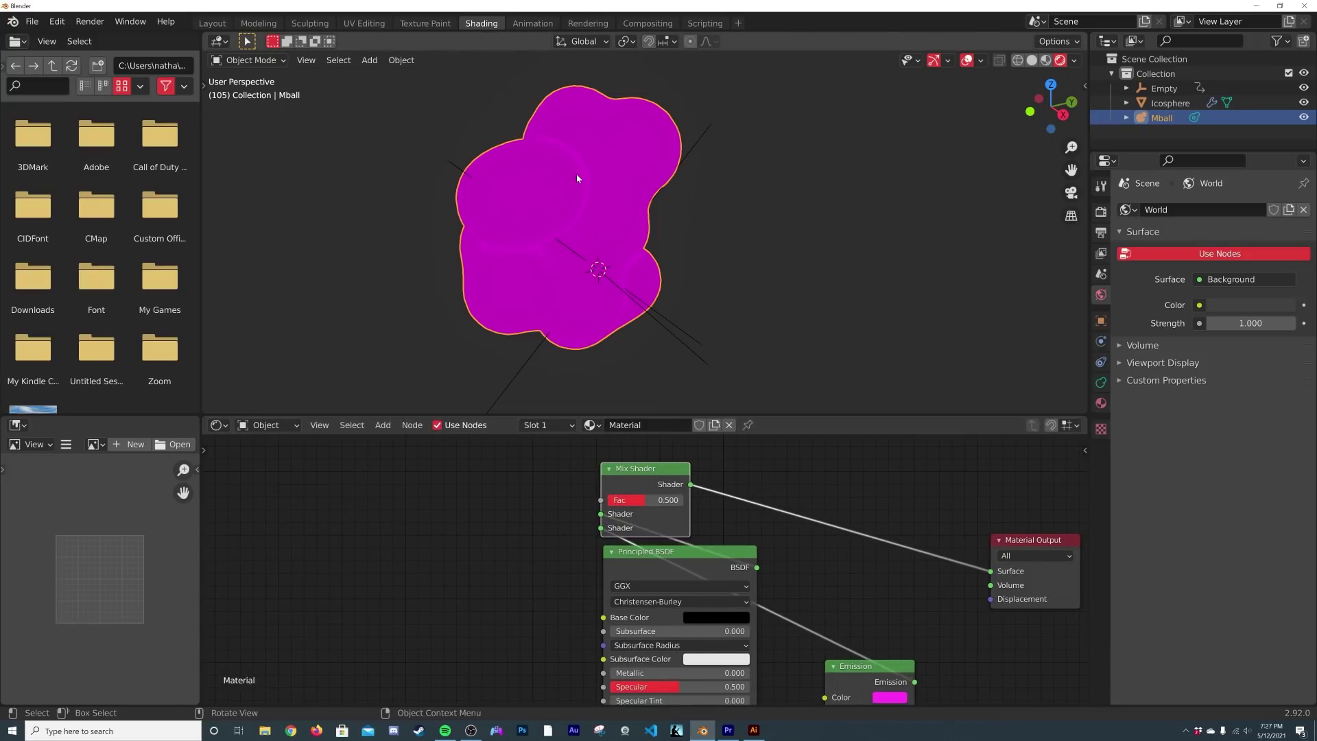
middle_drag(493, 533, 612, 543)
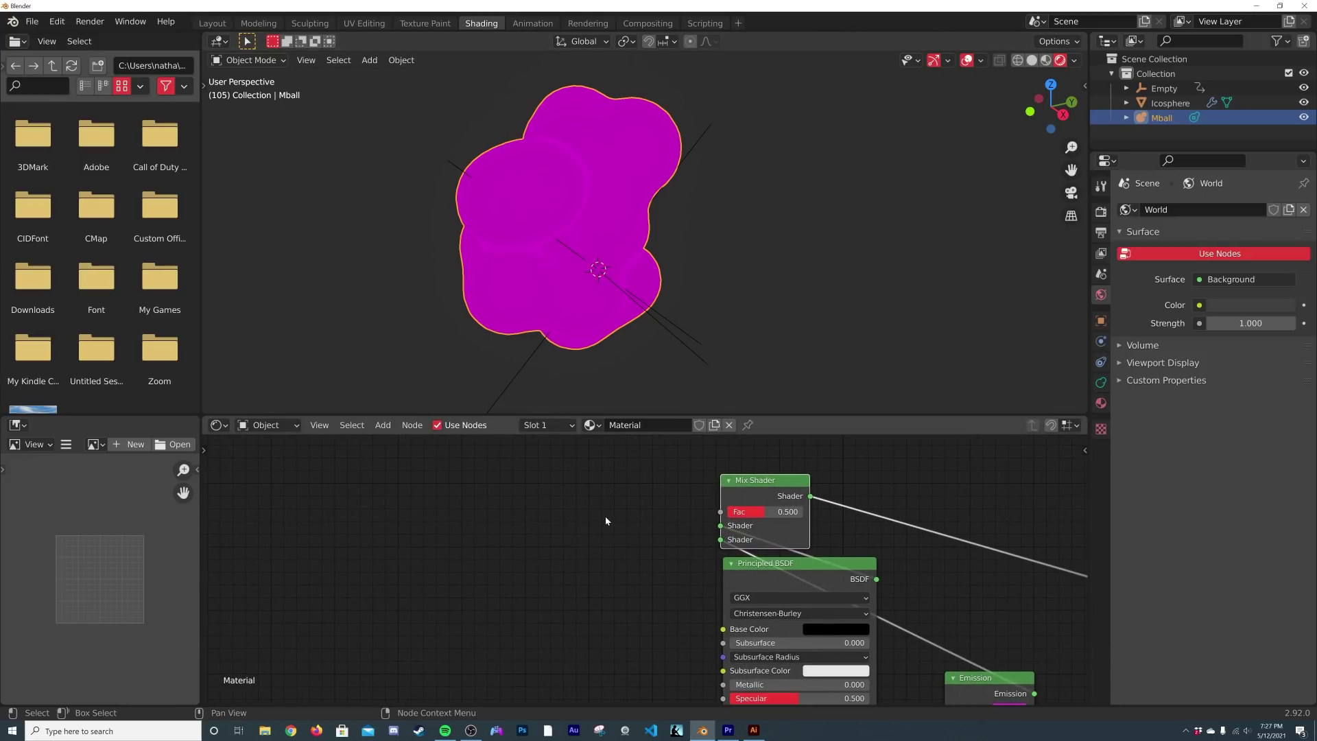
key(shift+a)
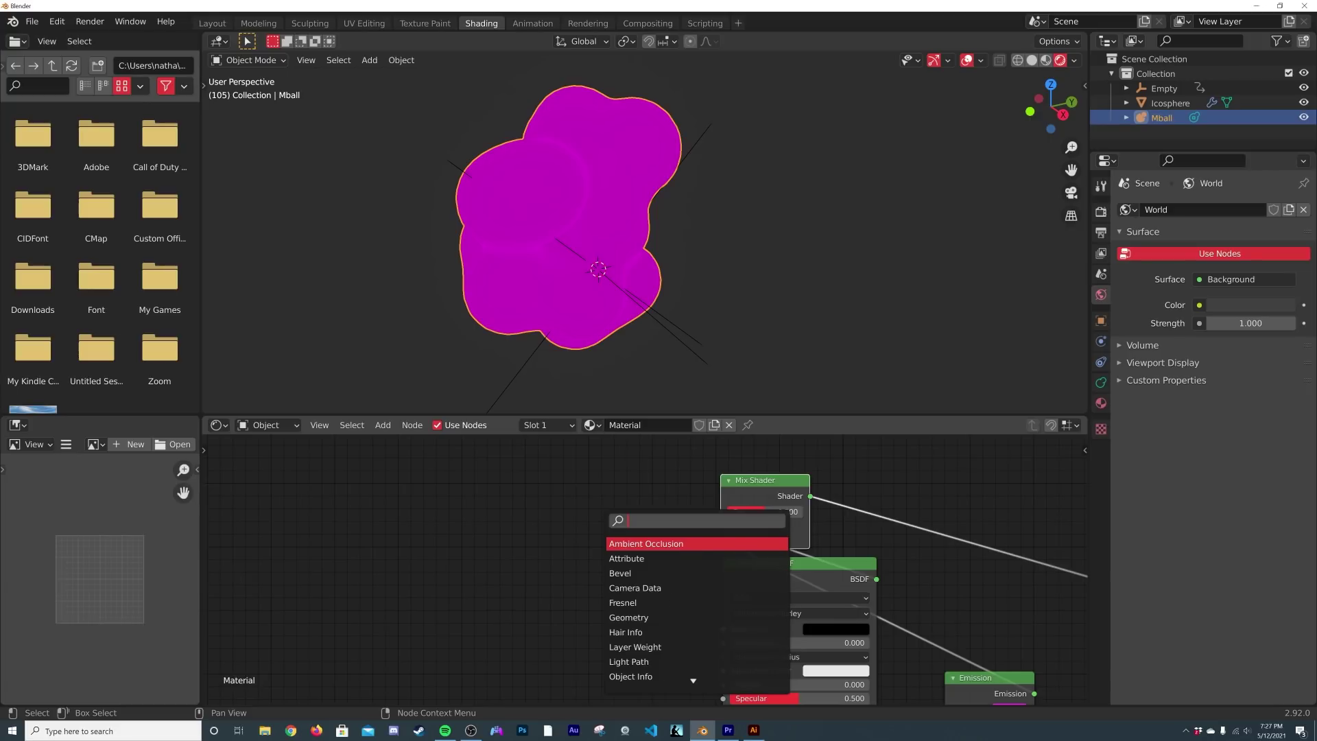
text(COL)
key(Down)
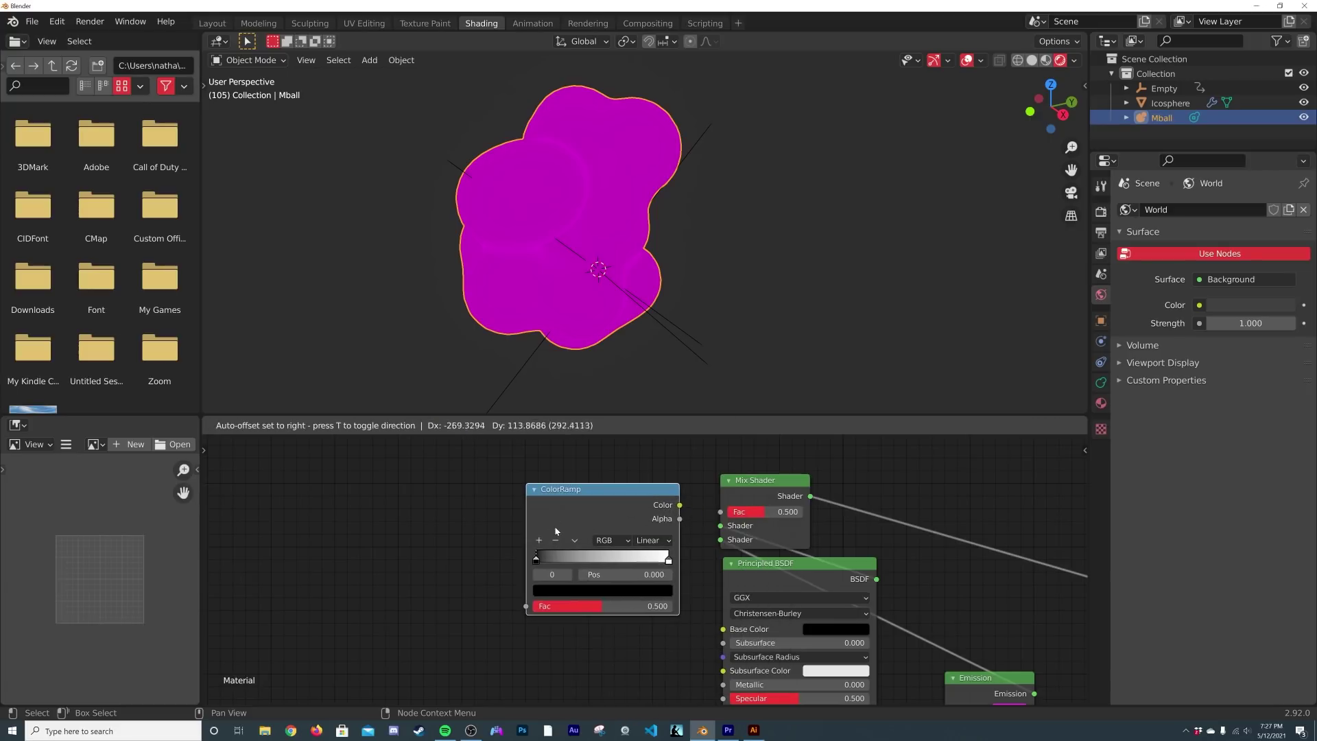
click(556, 531)
drag(678, 505, 720, 511)
Add a Wave Texture node and connect its color output to the ColorRamp's Fac input.
key(shift+a)
click(569, 524)
text(W)
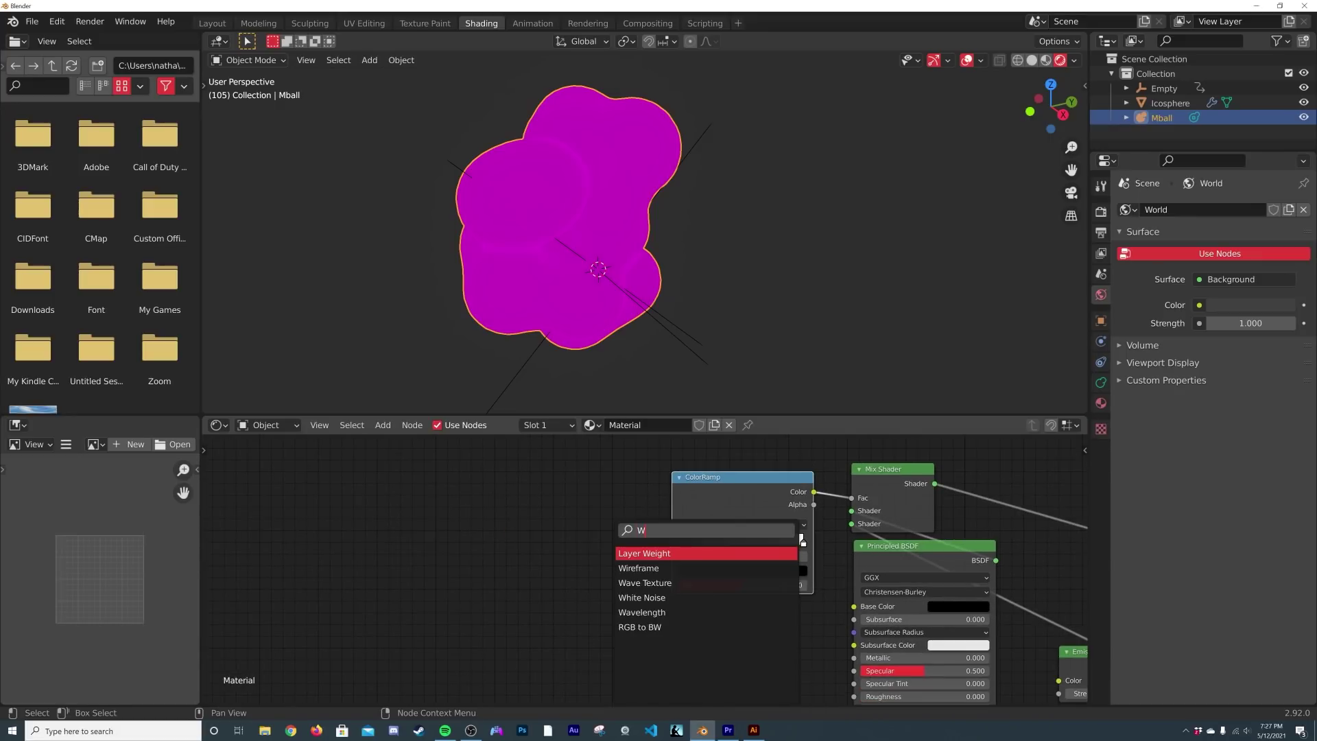
text(AVE)
key(Return)
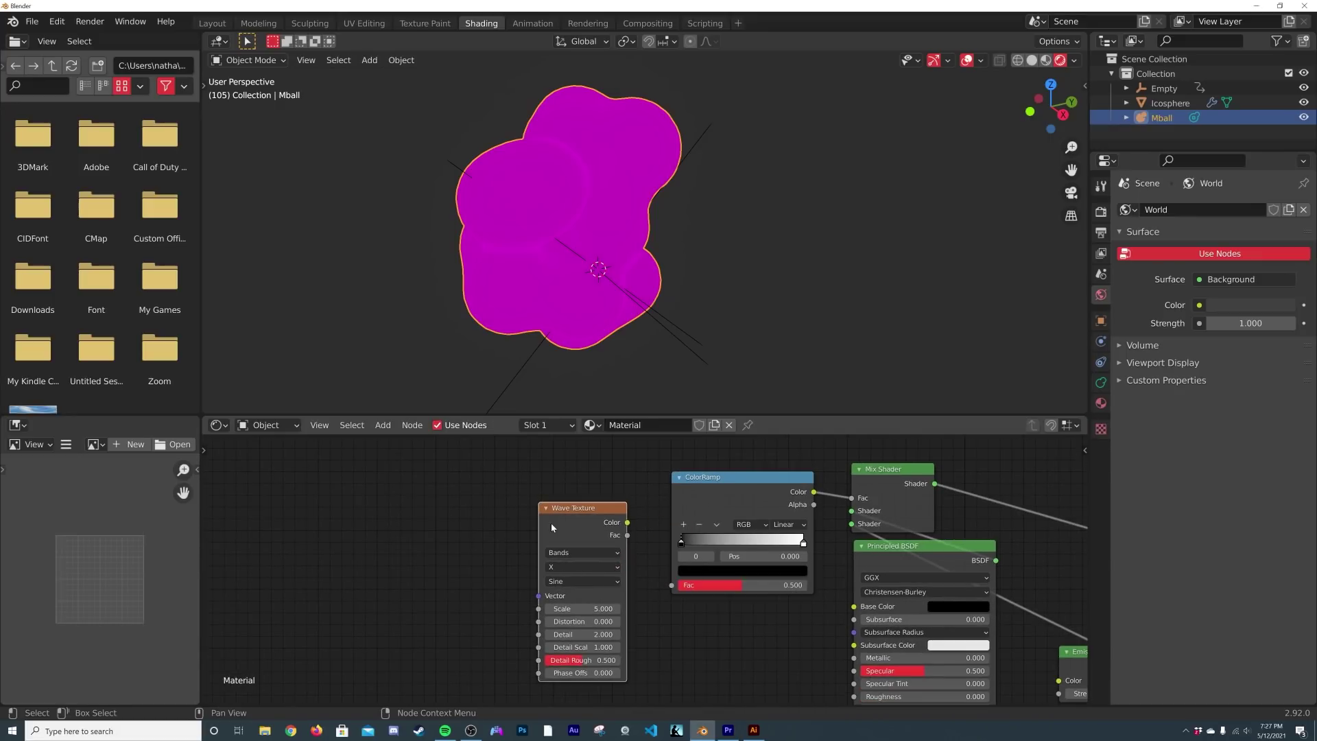
drag(627, 523, 672, 585)
Keep the Wave Texture on Bands and set its wave profile to Saw.
click(571, 554)
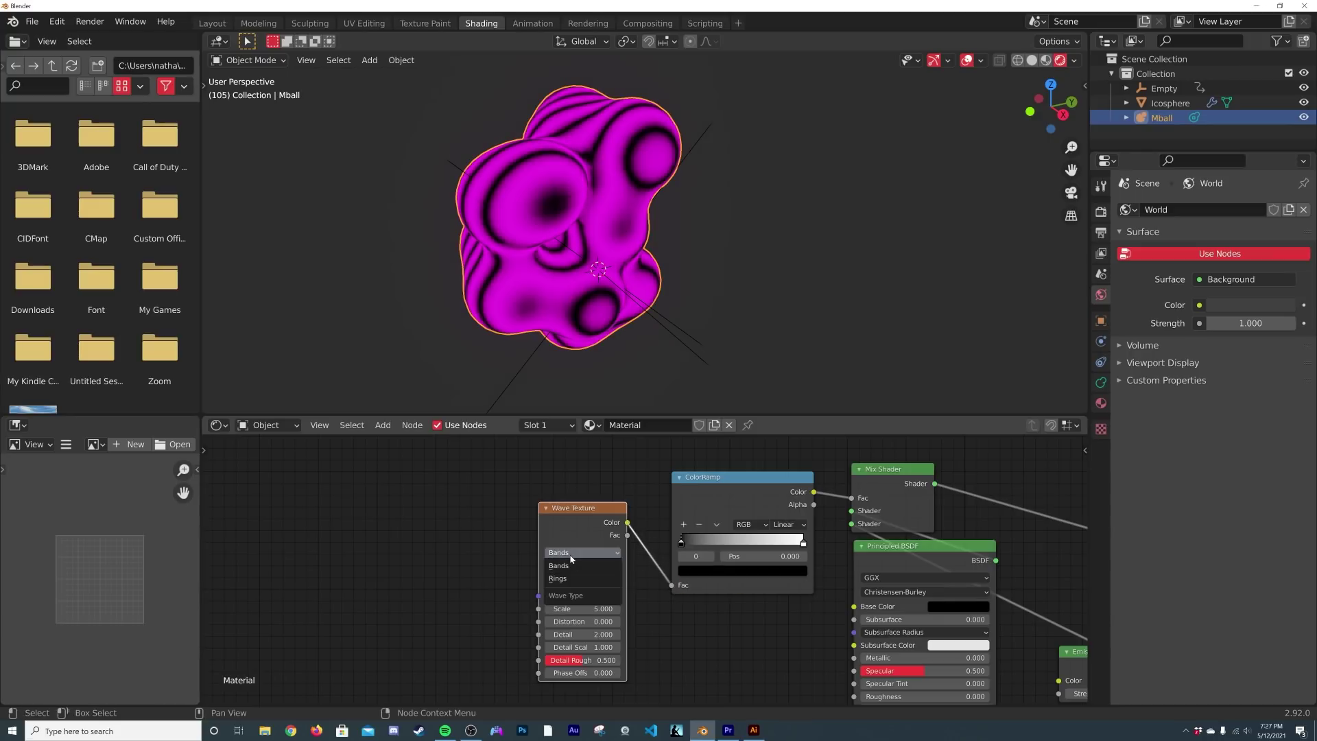
click(567, 572)
click(580, 580)
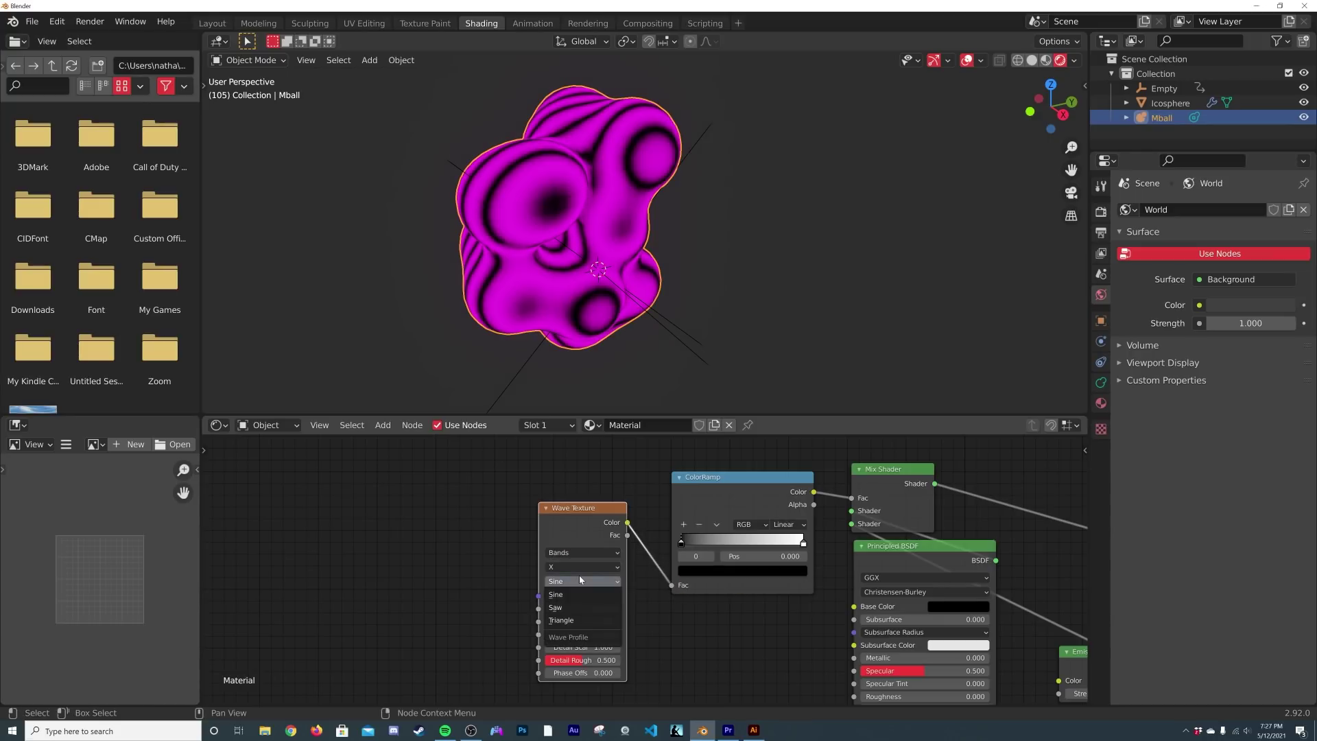
click(561, 608)
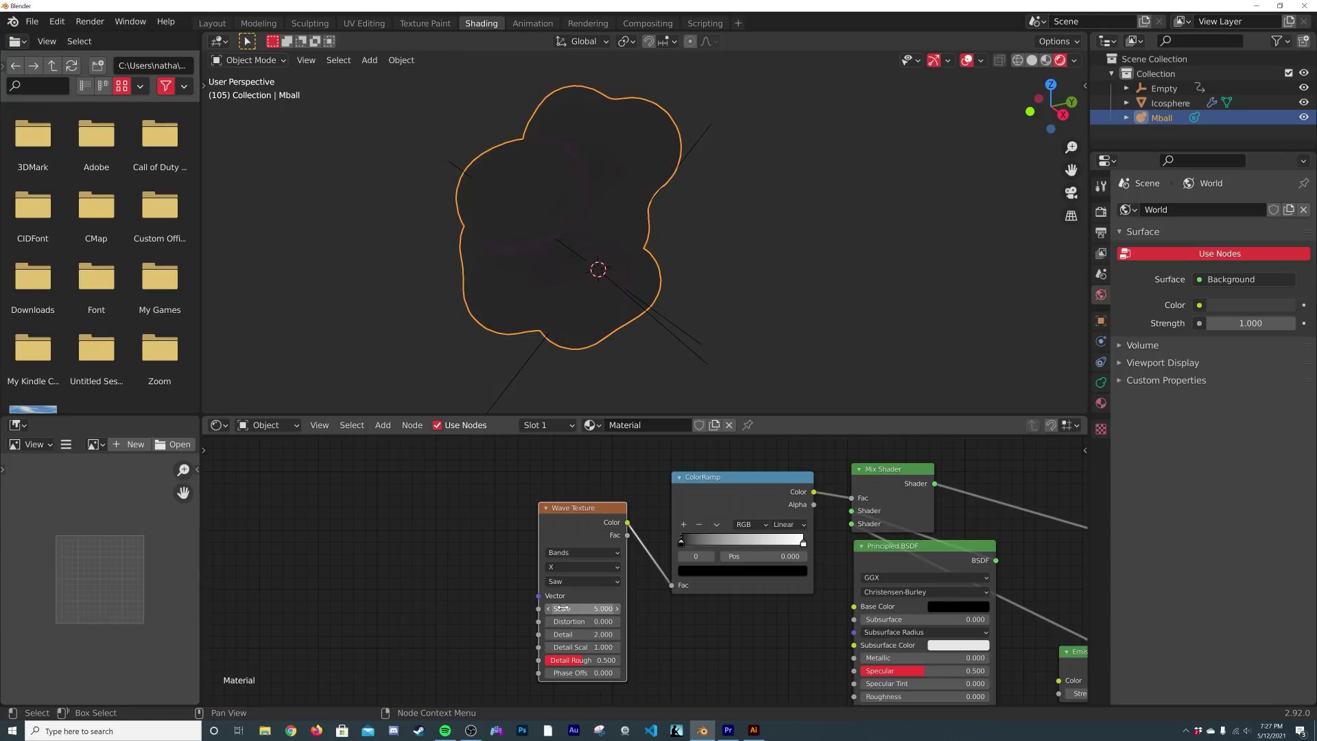
Examine the striped metaball from several angles, center the view on the empty and play the animation.
middle_drag(617, 226, 688, 229)
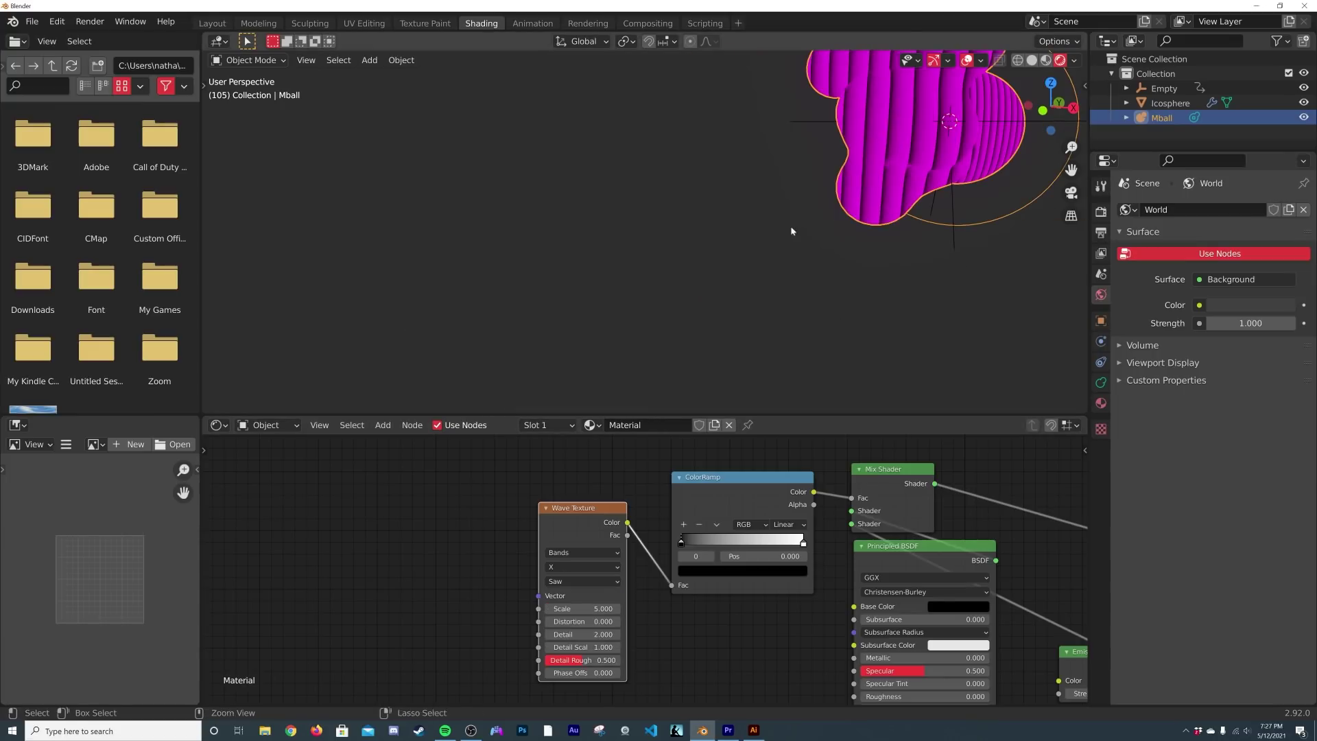
middle_drag(794, 230, 572, 200)
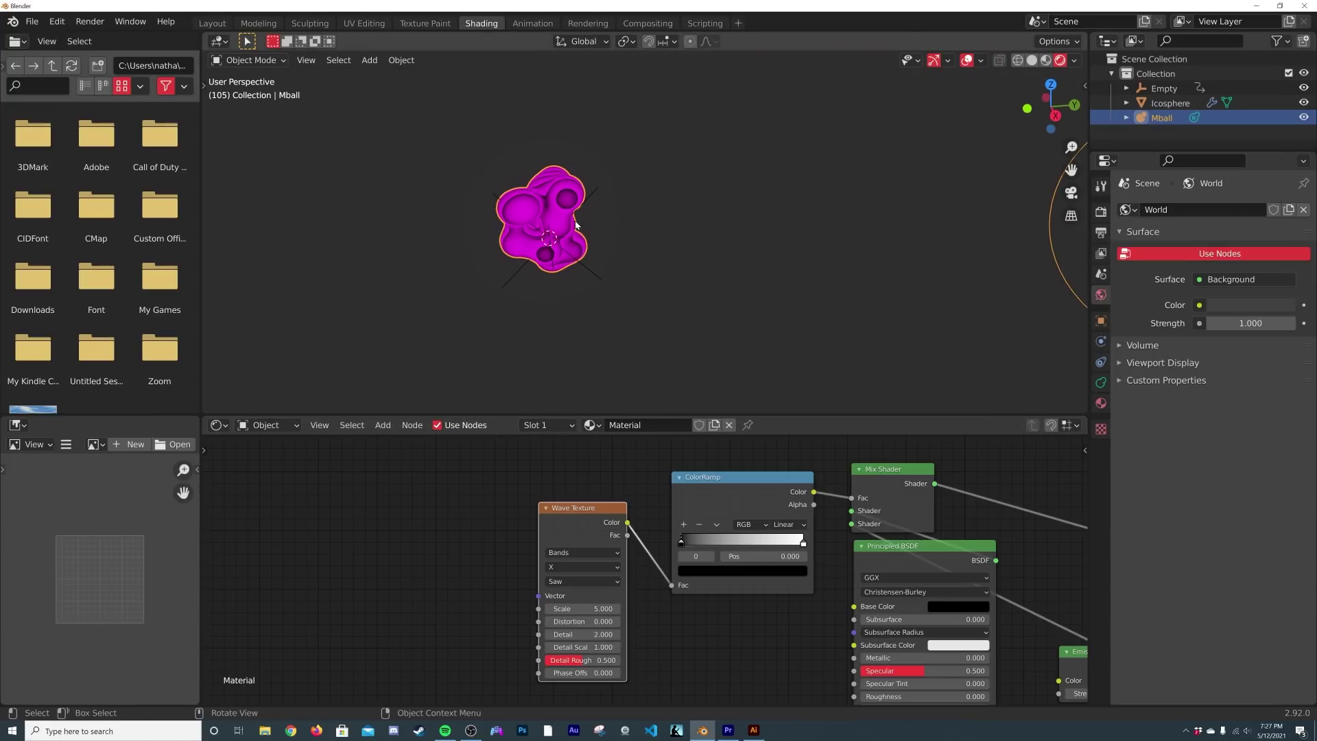
scroll(575, 240, up, 6)
scroll(591, 249, down, 4)
click(551, 308)
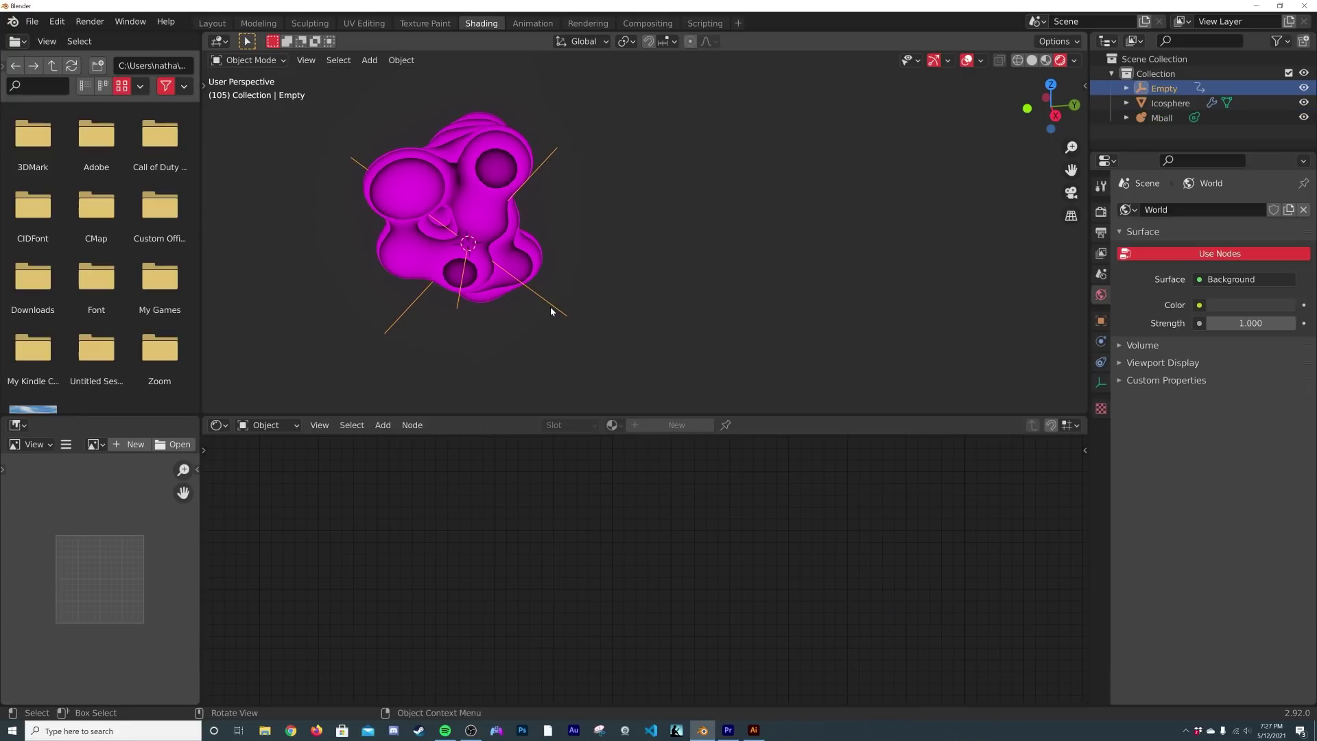
key(KP_Decimal)
middle_drag(693, 220, 726, 217)
key(space)
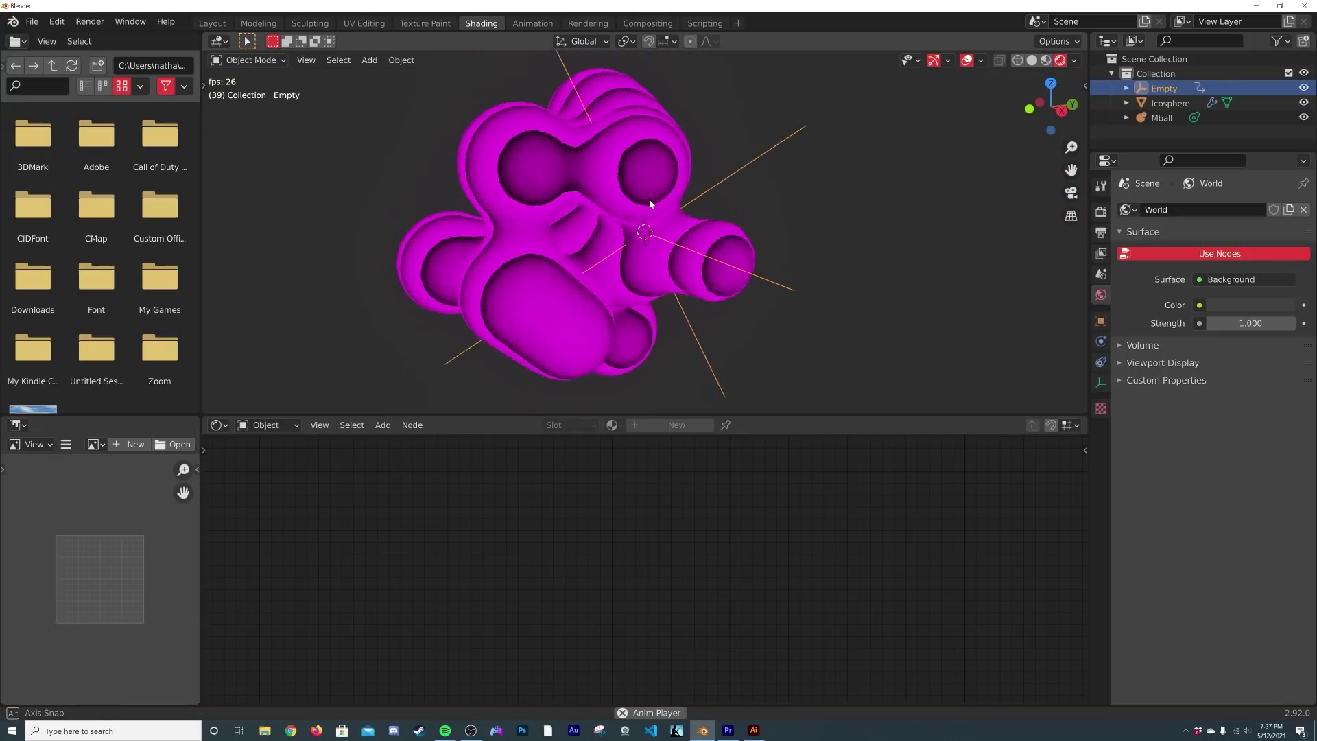
key(space)
Reselect the metaball, set its ColorRamp interpolation to B-Spline and move the black stop to position 0.933.
click(620, 269)
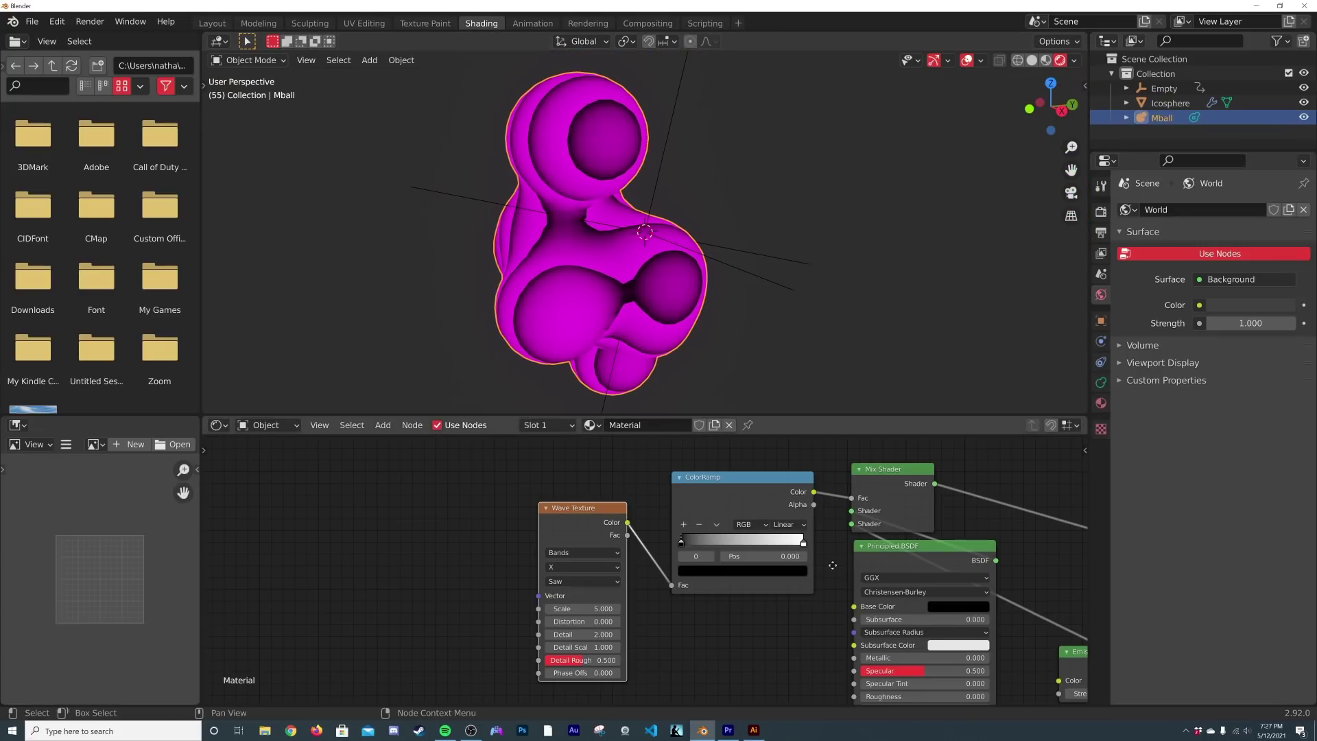
middle_drag(829, 542, 579, 529)
scroll(637, 537, up, 2)
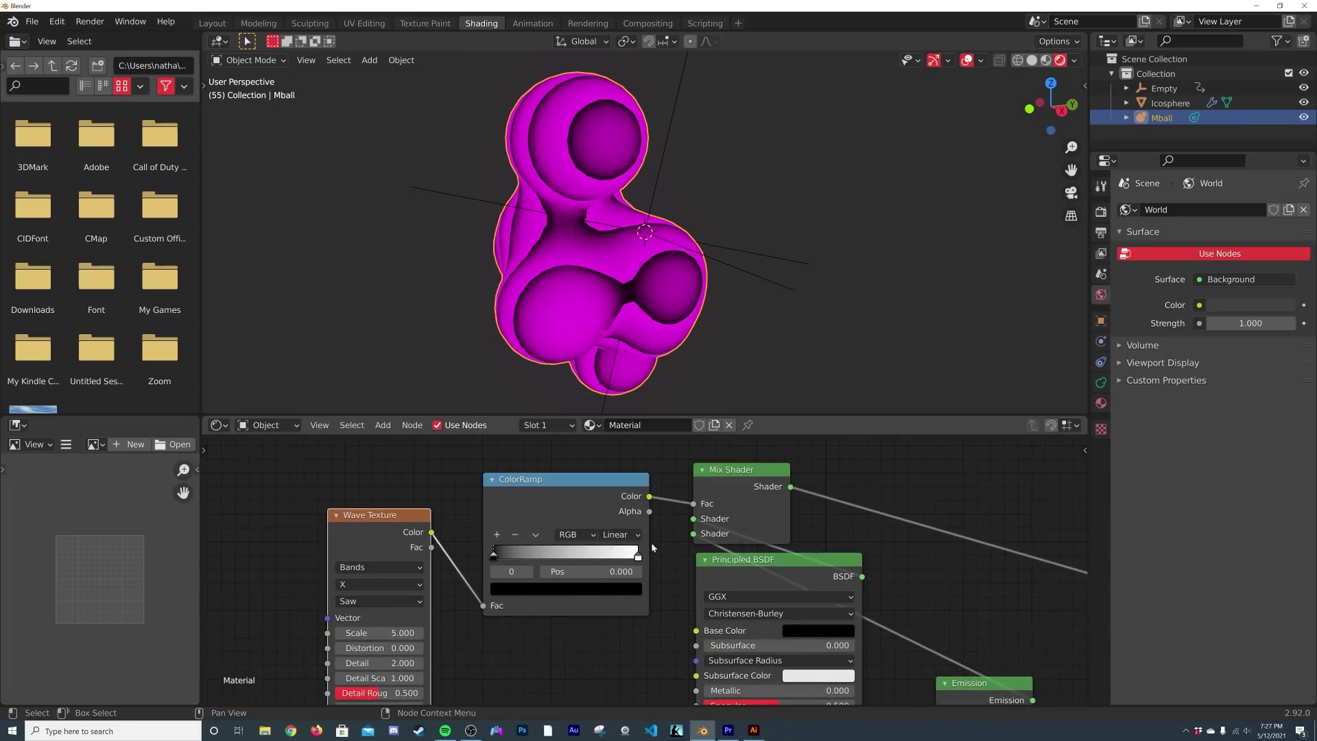
click(637, 537)
click(621, 595)
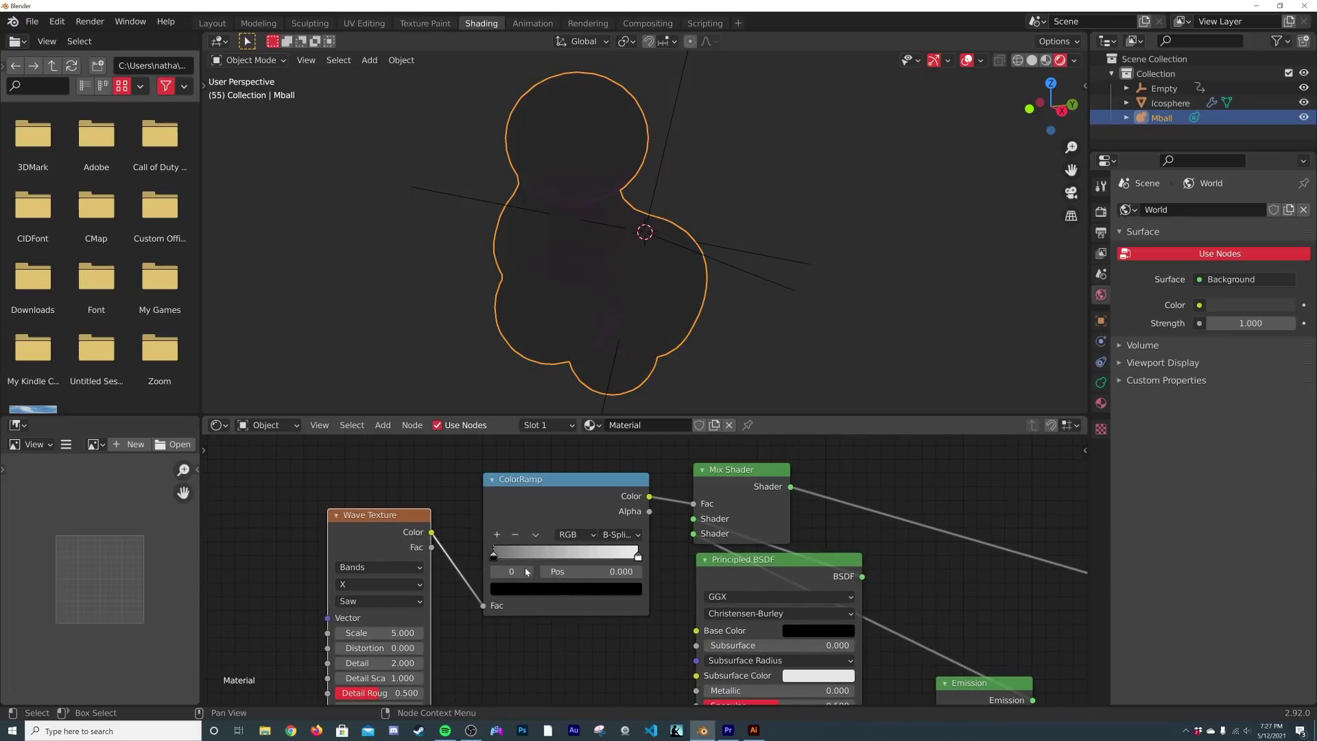
drag(492, 557, 636, 554)
Raise the Emission strength to 24.8 and check the glow on the metaball.
middle_drag(673, 568, 384, 512)
mouse_move(696, 677)
mouse_down()
mouse_move(720, 676)
mouse_move(686, 676)
mouse_up()
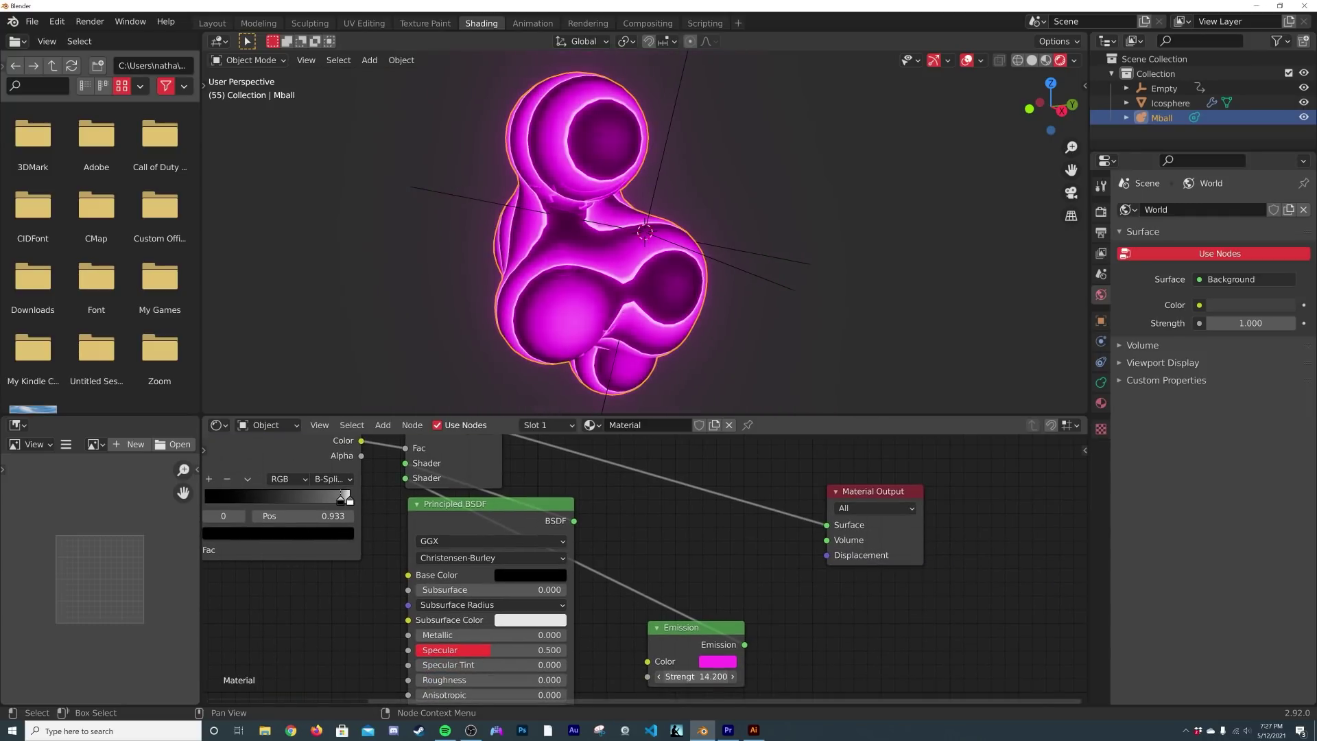
middle_drag(768, 274, 785, 264)
scroll(785, 264, up, 4)
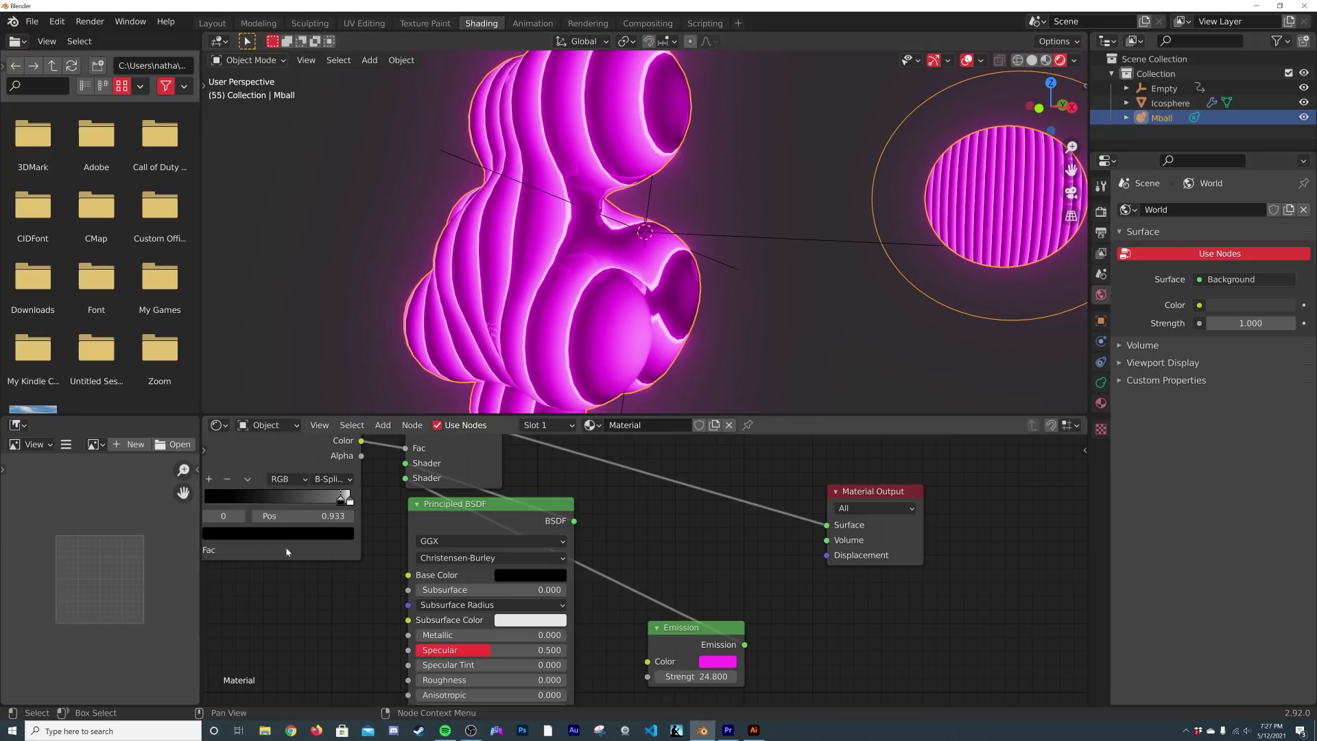
Set the Wave Texture's scale to 7.9.
scroll(617, 562, down, 2)
middle_drag(233, 562, 395, 547)
scroll(395, 547, up, 2)
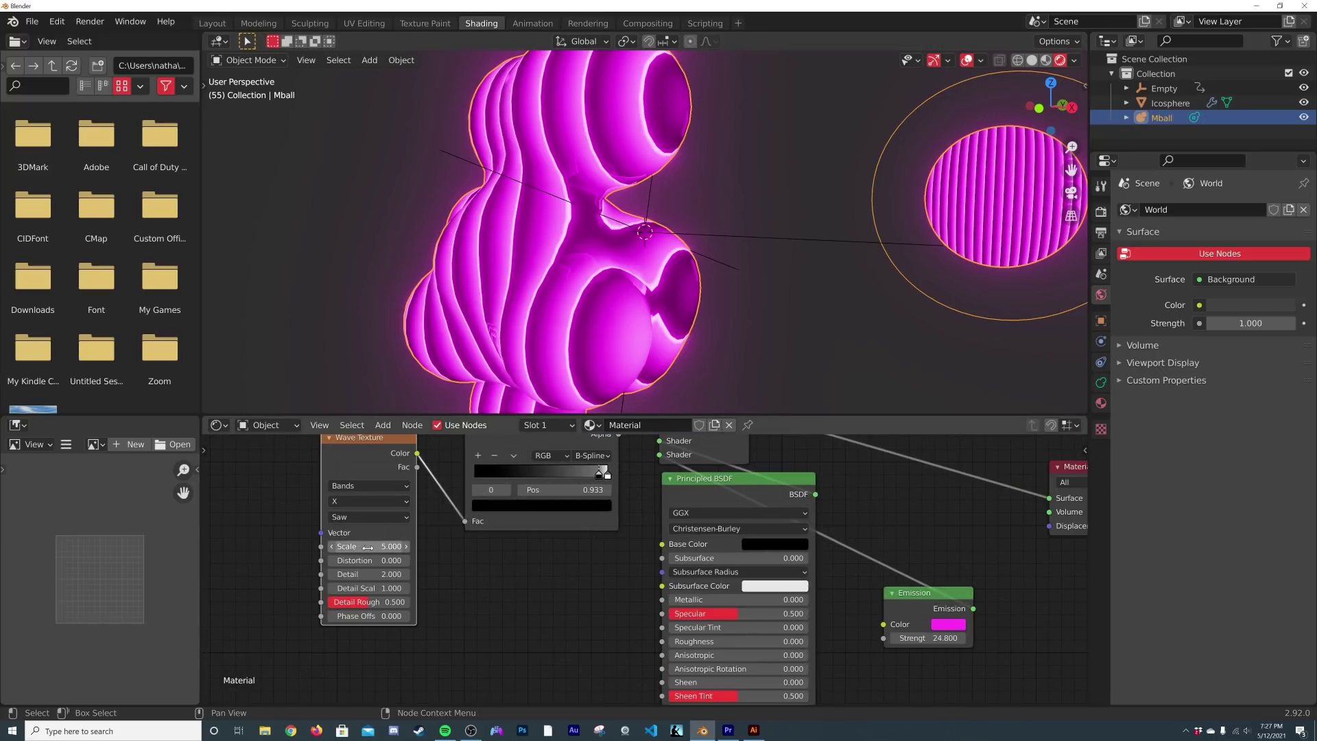
drag(369, 546, 389, 546)
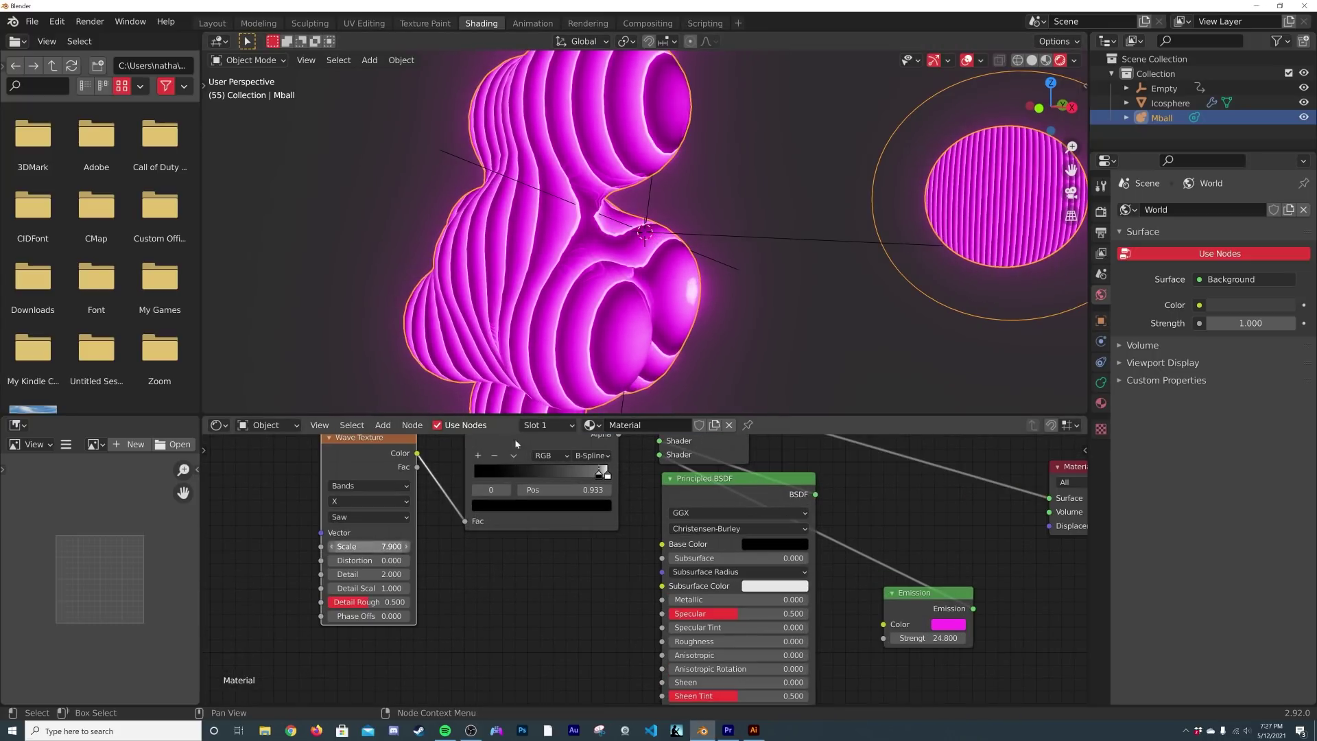
Play the animation and examine the glowing stripes on the metaball's surface up close.
key(space)
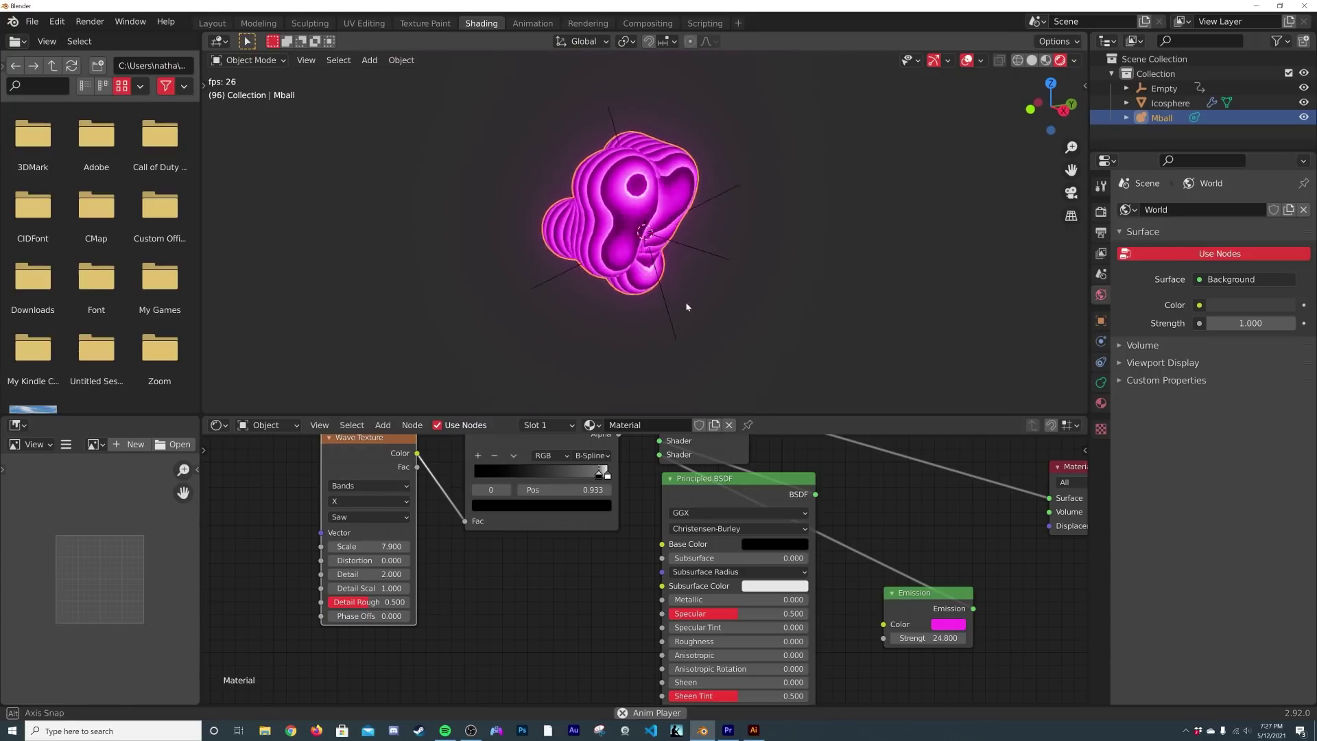
click(733, 274)
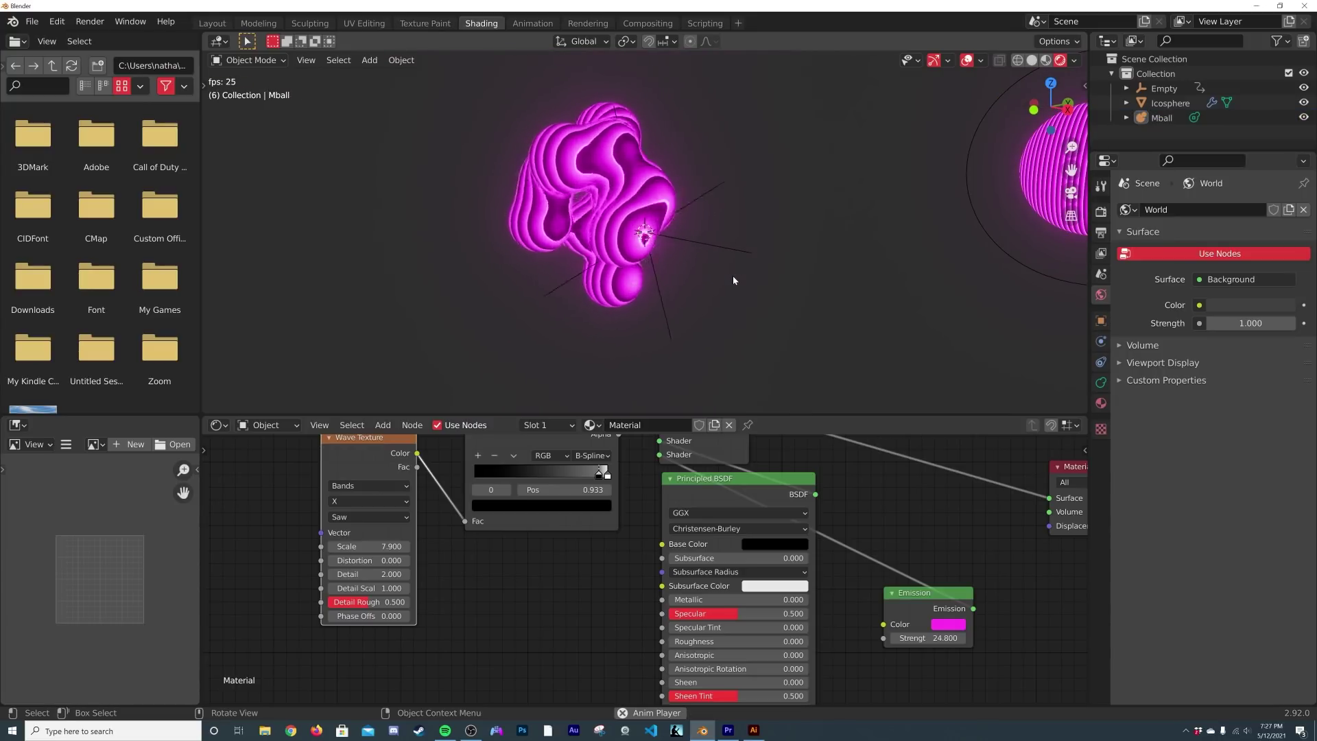
key(space)
scroll(647, 328, up, 5)
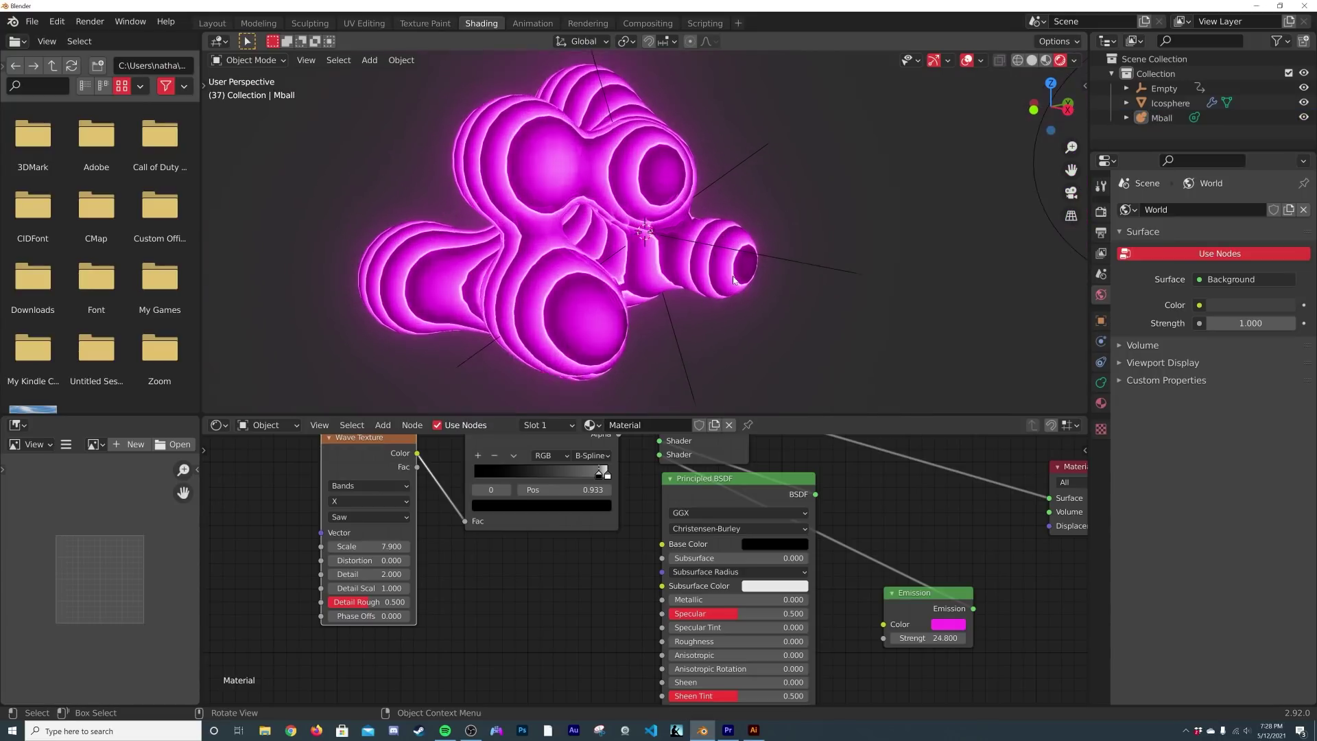
scroll(647, 328, up, 4)
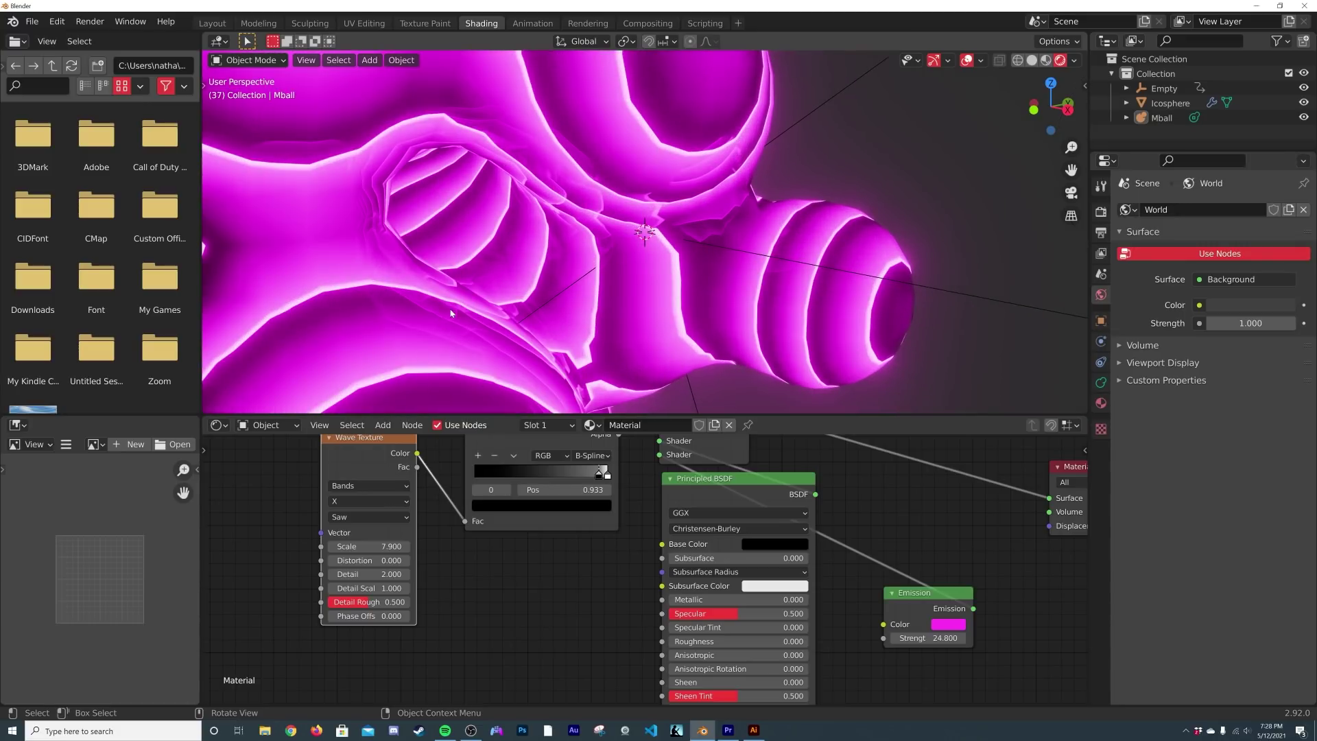
scroll(451, 313, down, 8)
mouse_move(570, 220)
middle_down()
mouse_move(672, 213)
mouse_move(575, 220)
middle_up()
Switch to the Layout workspace.
click(212, 23)
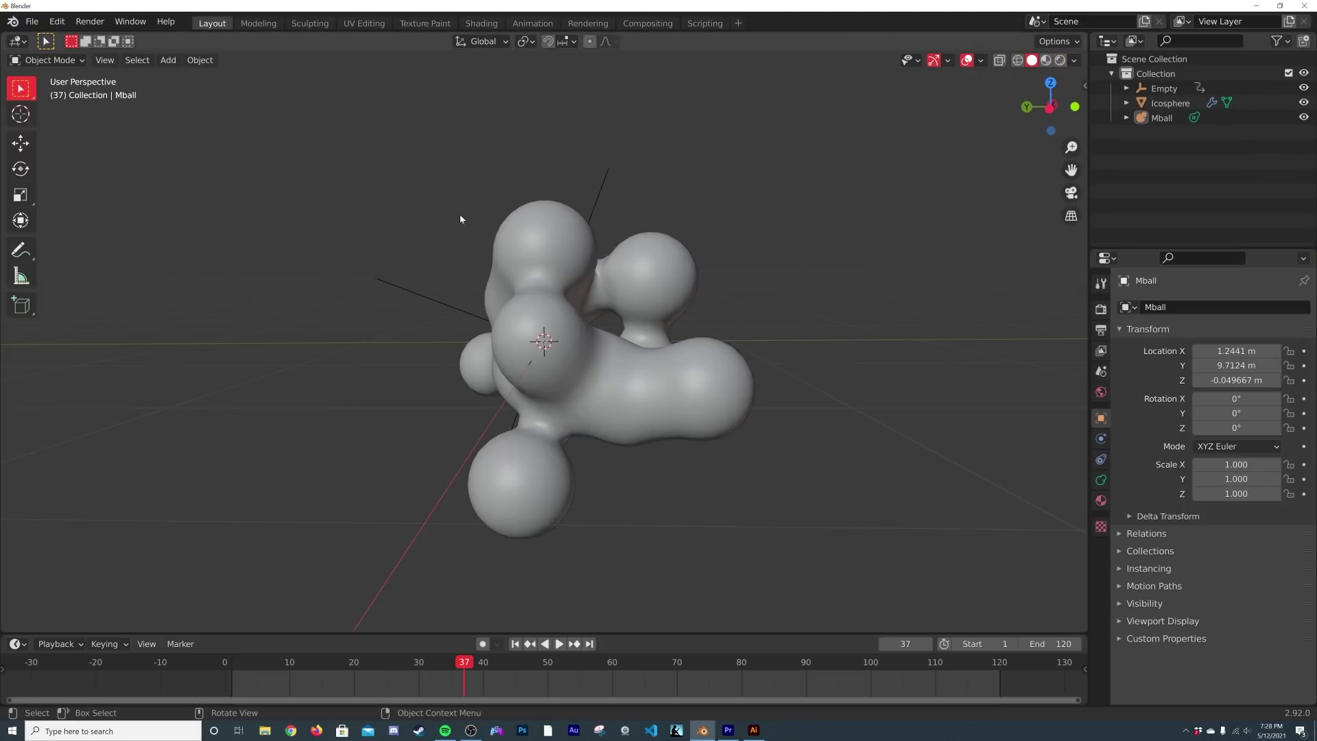
Switch the viewport to rendered shading, view the metaball from an angle and play the animation.
mouse_move(462, 214)
middle_down()
mouse_move(752, 373)
mouse_move(685, 371)
mouse_move(719, 394)
mouse_move(1052, 52)
middle_up()
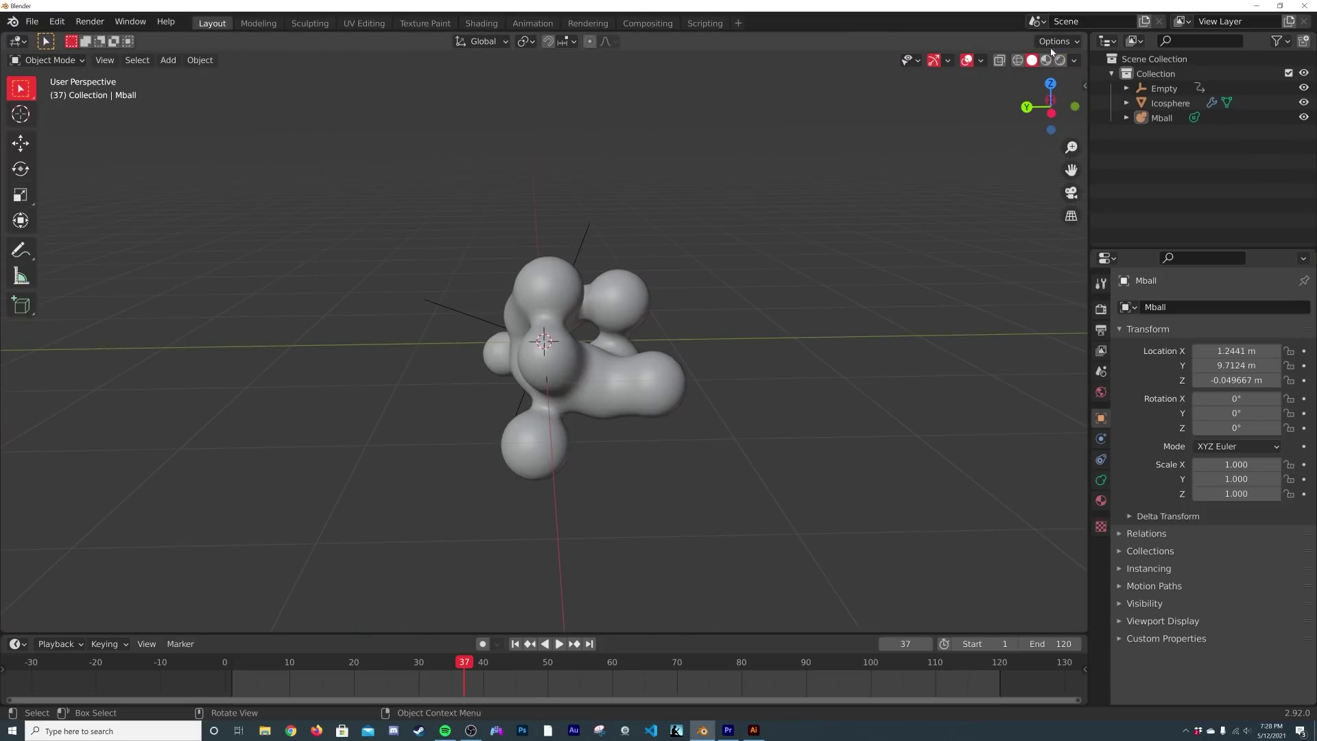
click(1061, 62)
mouse_move(686, 356)
middle_down()
mouse_move(617, 343)
mouse_move(714, 371)
mouse_move(665, 374)
mouse_move(678, 357)
mouse_move(706, 393)
mouse_move(683, 364)
mouse_move(541, 374)
mouse_move(496, 362)
middle_up()
key(space)
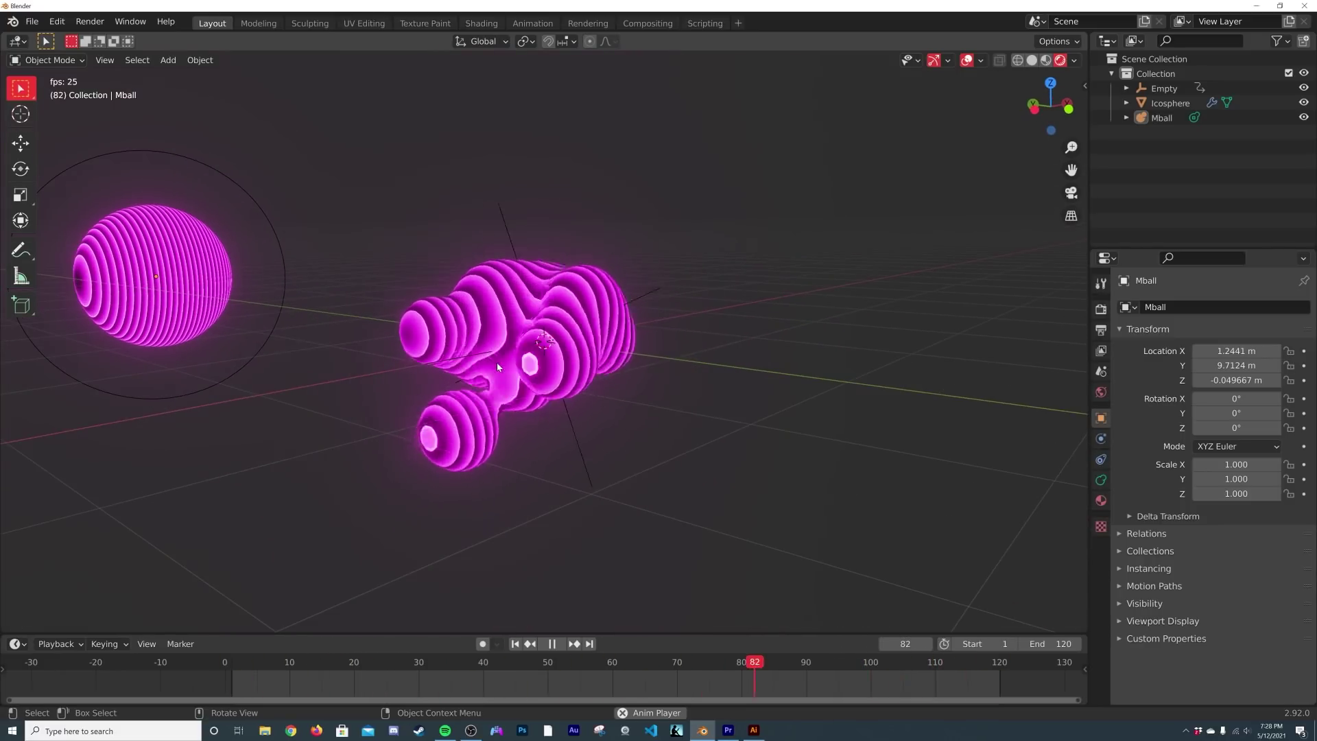
Add a camera, align it to the current view and move it to frame the animated metaball.
key(shift+a)
click(439, 580)
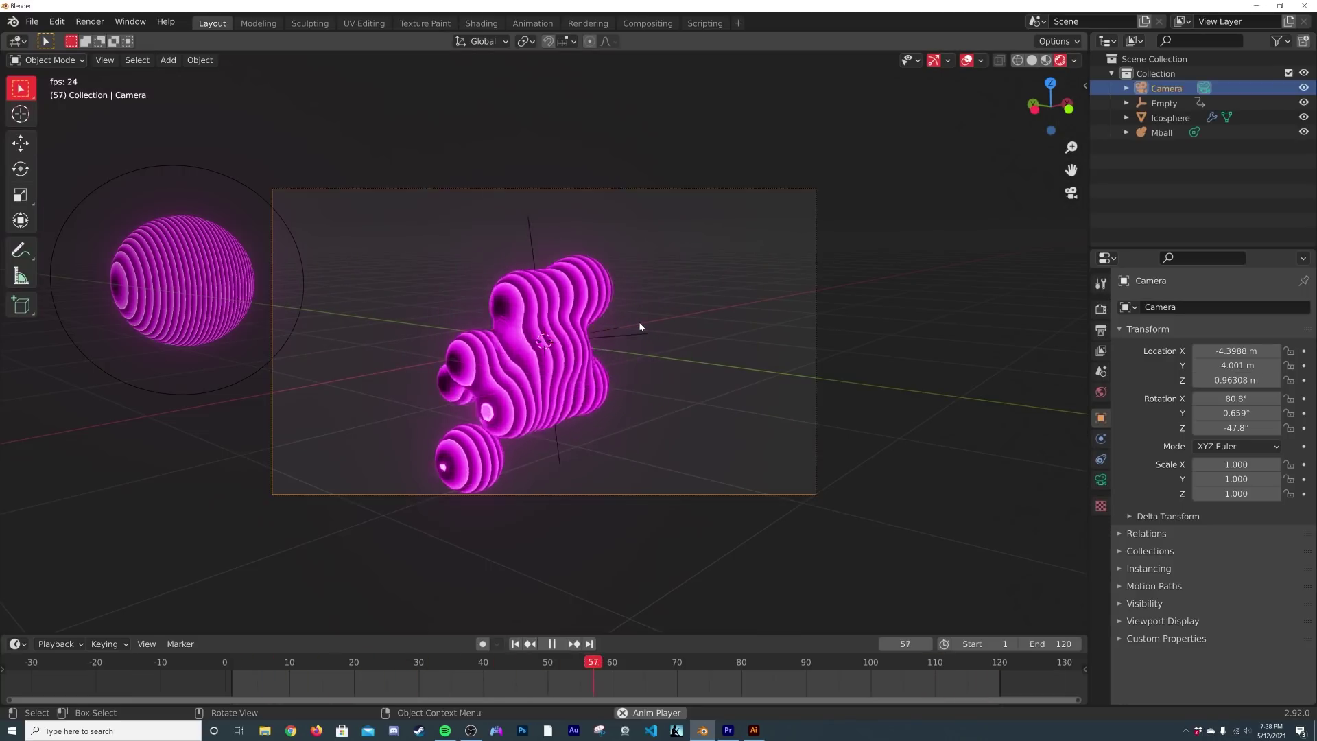
key(ctrl+alt+KP_0)
key(g)
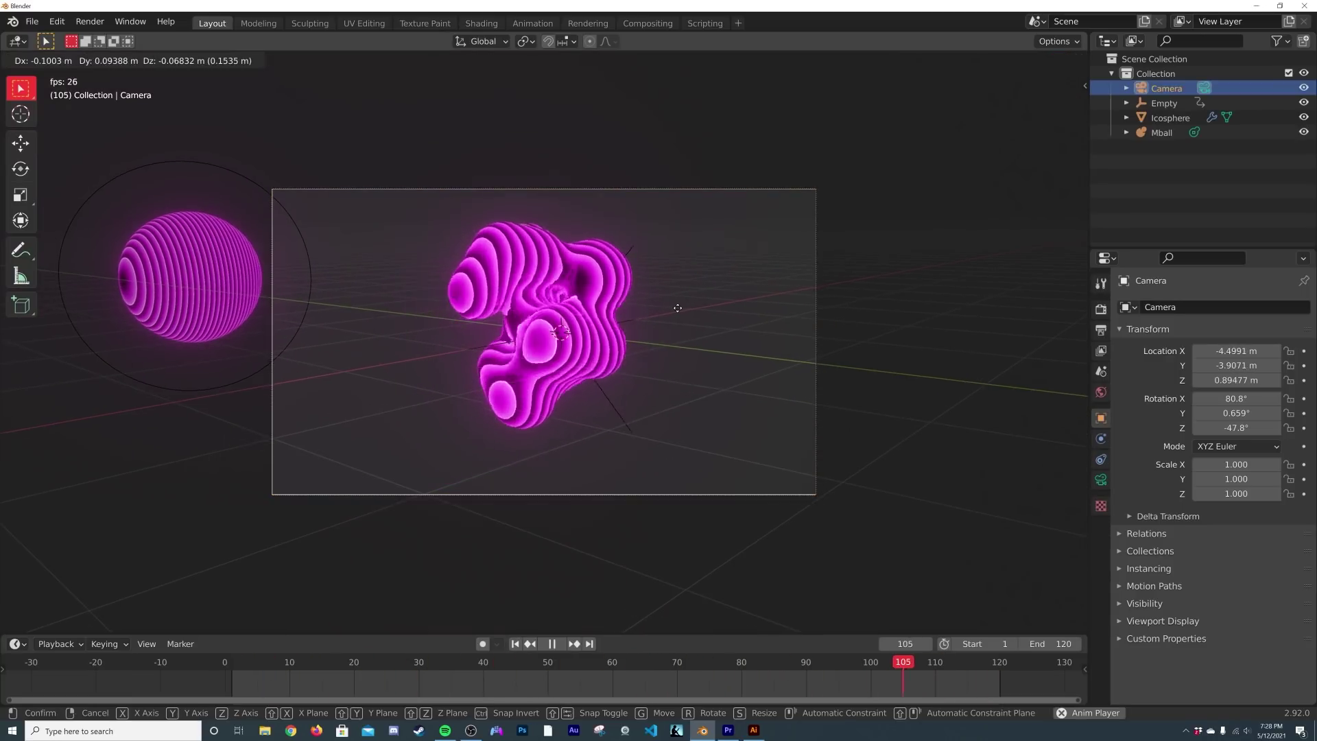
click(665, 297)
Move the original source metaball out of the camera frame and stop the playback.
click(286, 298)
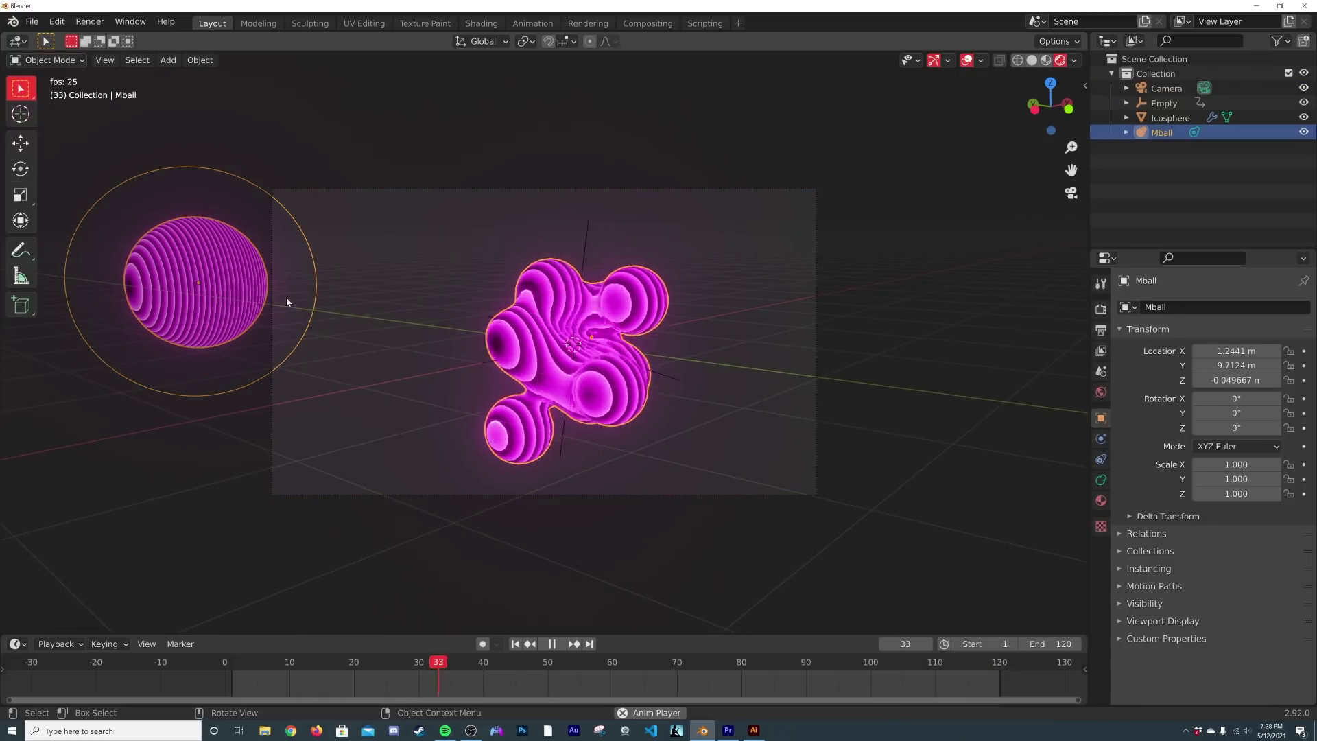
key(g)
click(664, 343)
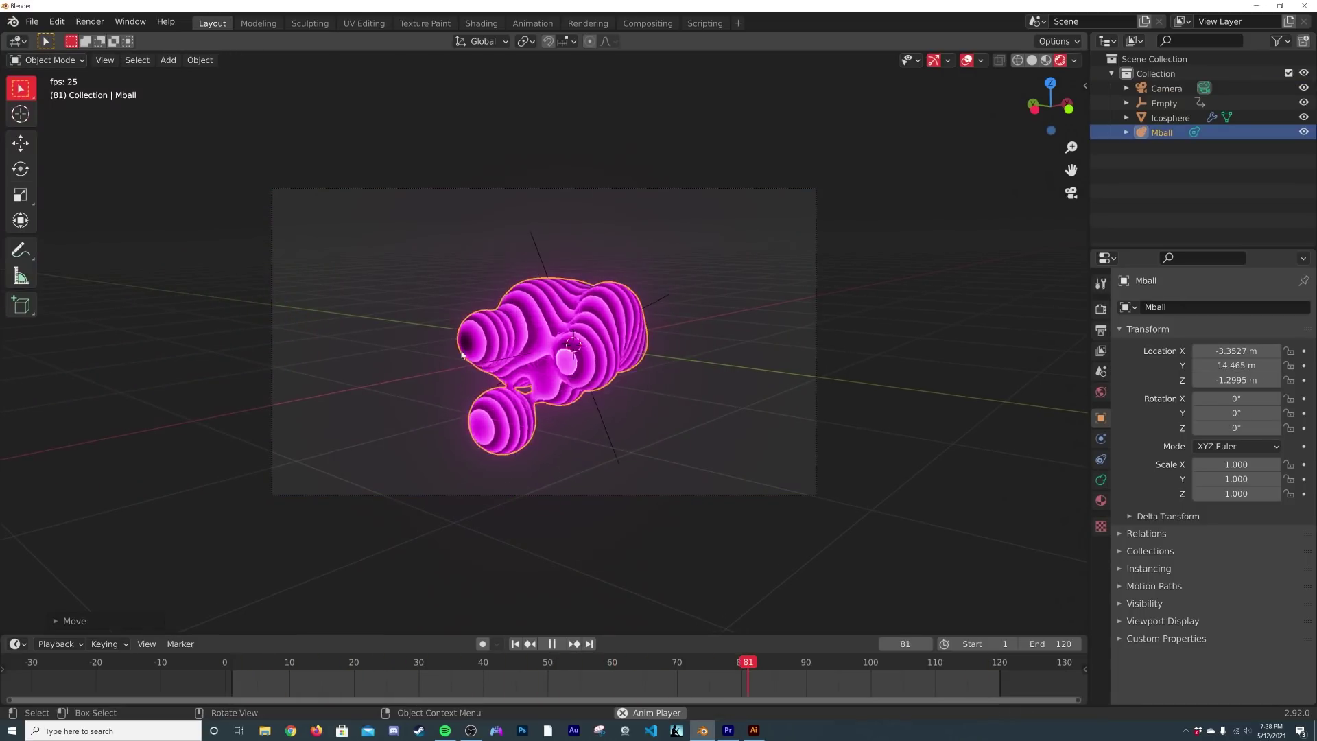
key(space)
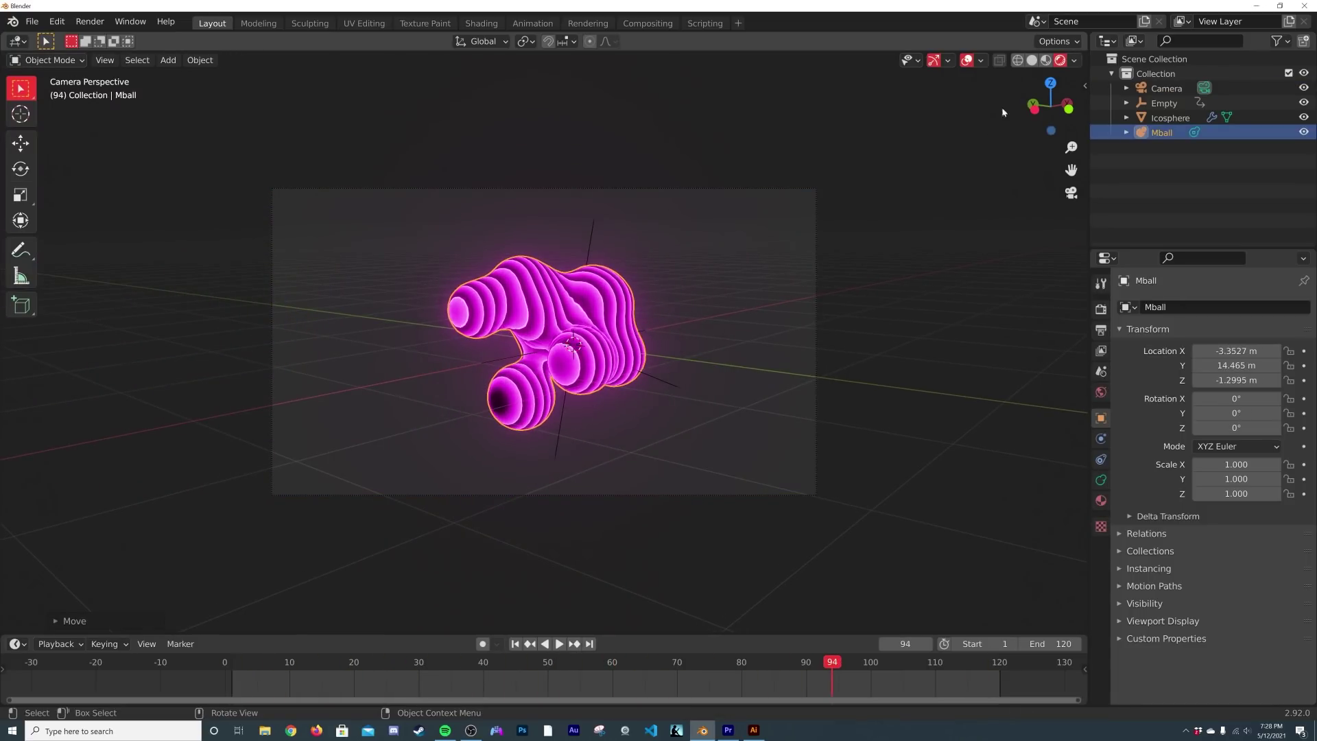
Darken the world background colour to black and hide the viewport overlays and gizmos.
click(1106, 390)
click(1227, 402)
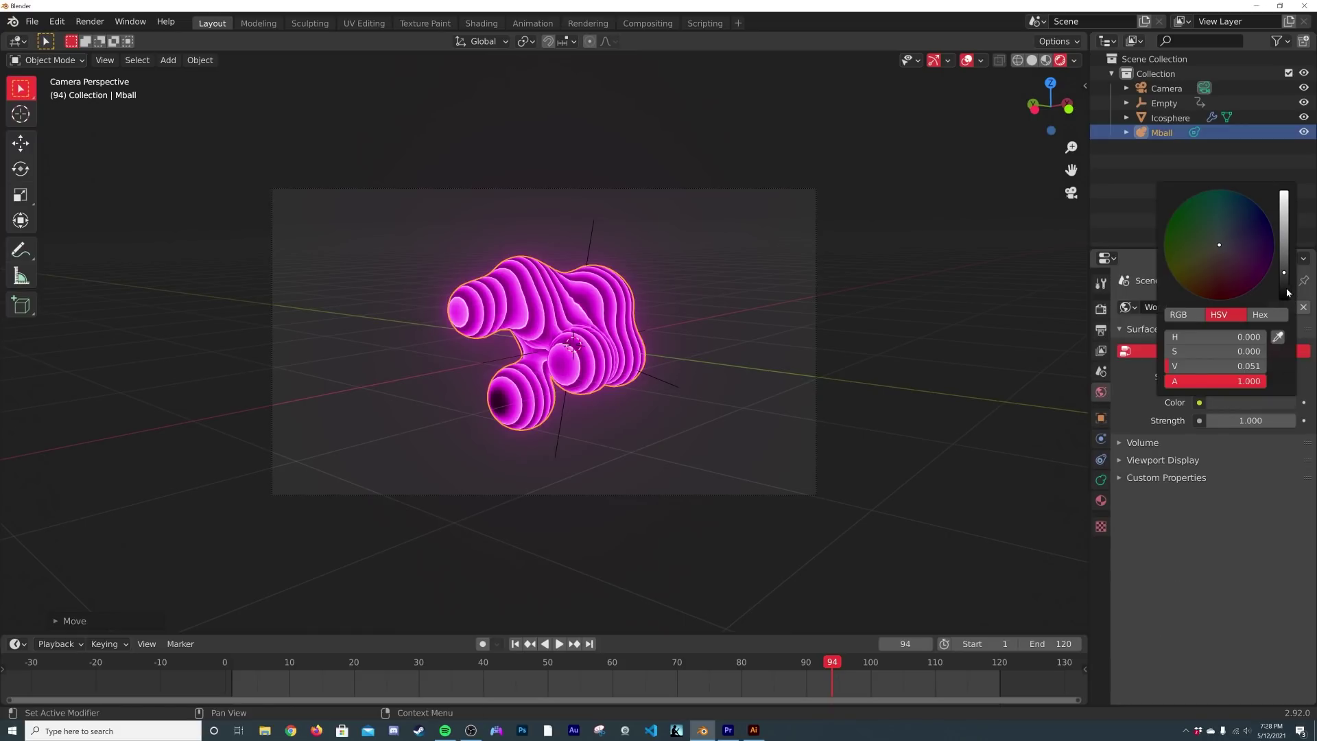
drag(1287, 292, 1287, 302)
click(967, 60)
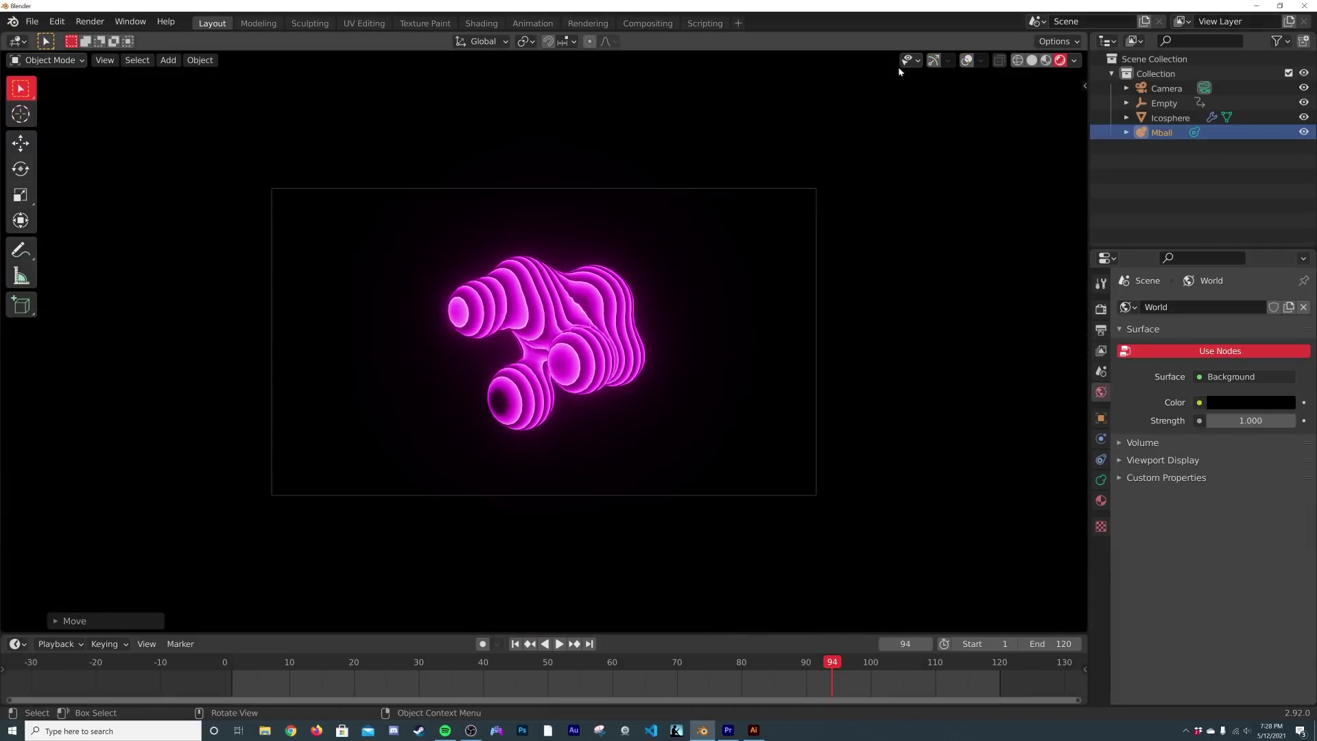
Preview the animation through the camera and move the camera slightly down to reframe the metaball.
key(Home)
key(space)
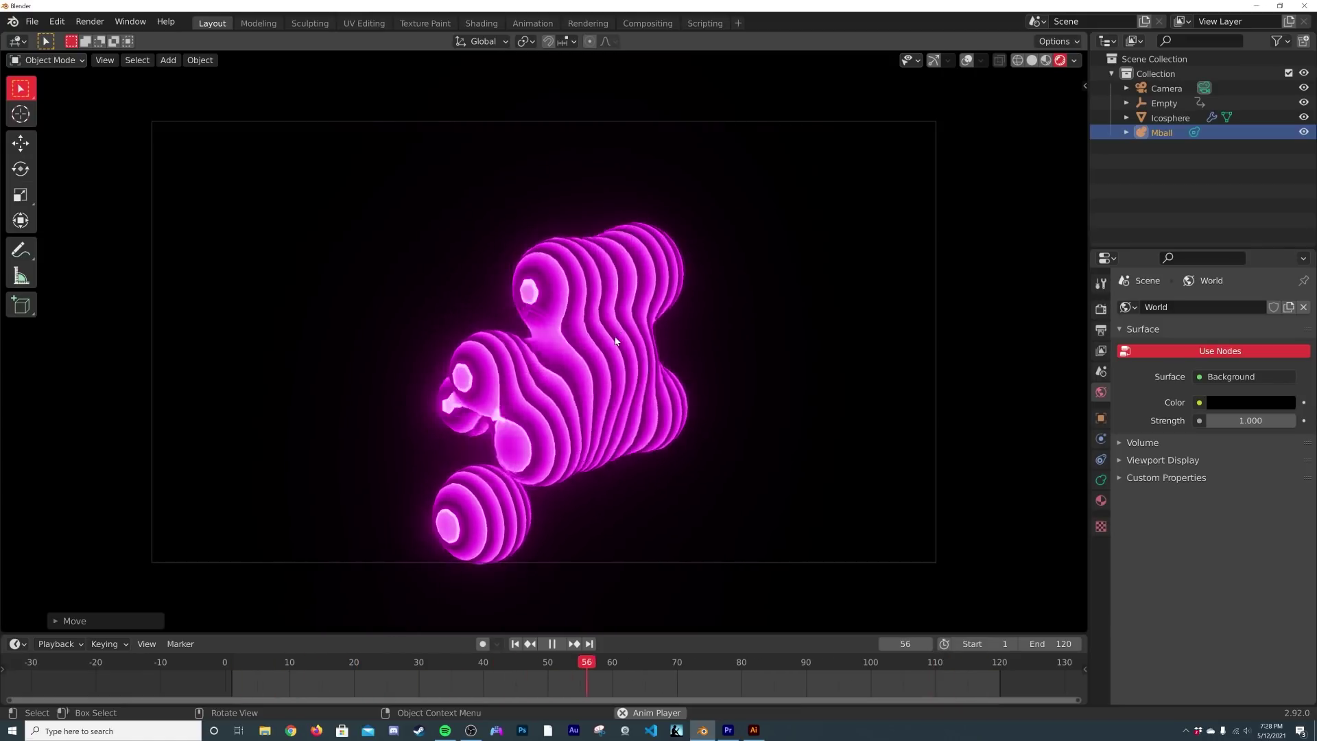
key(space)
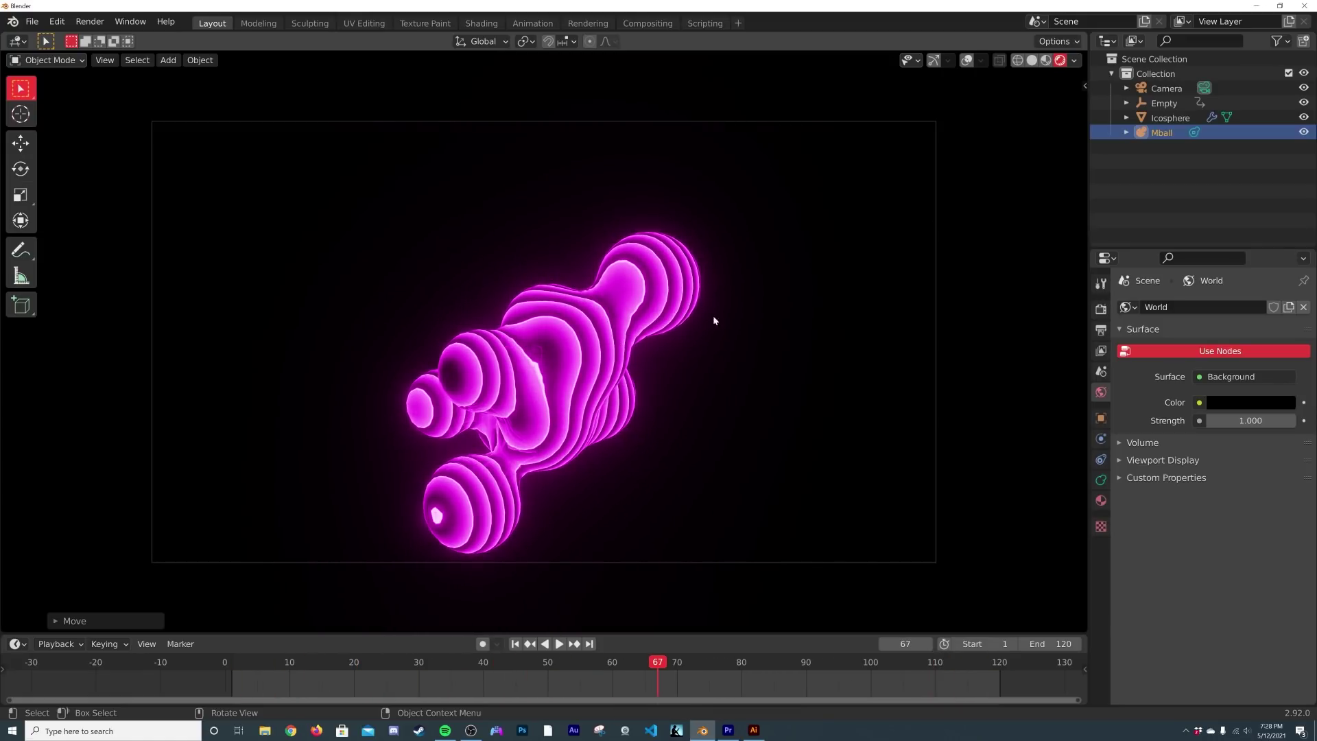
click(1159, 88)
key(g)
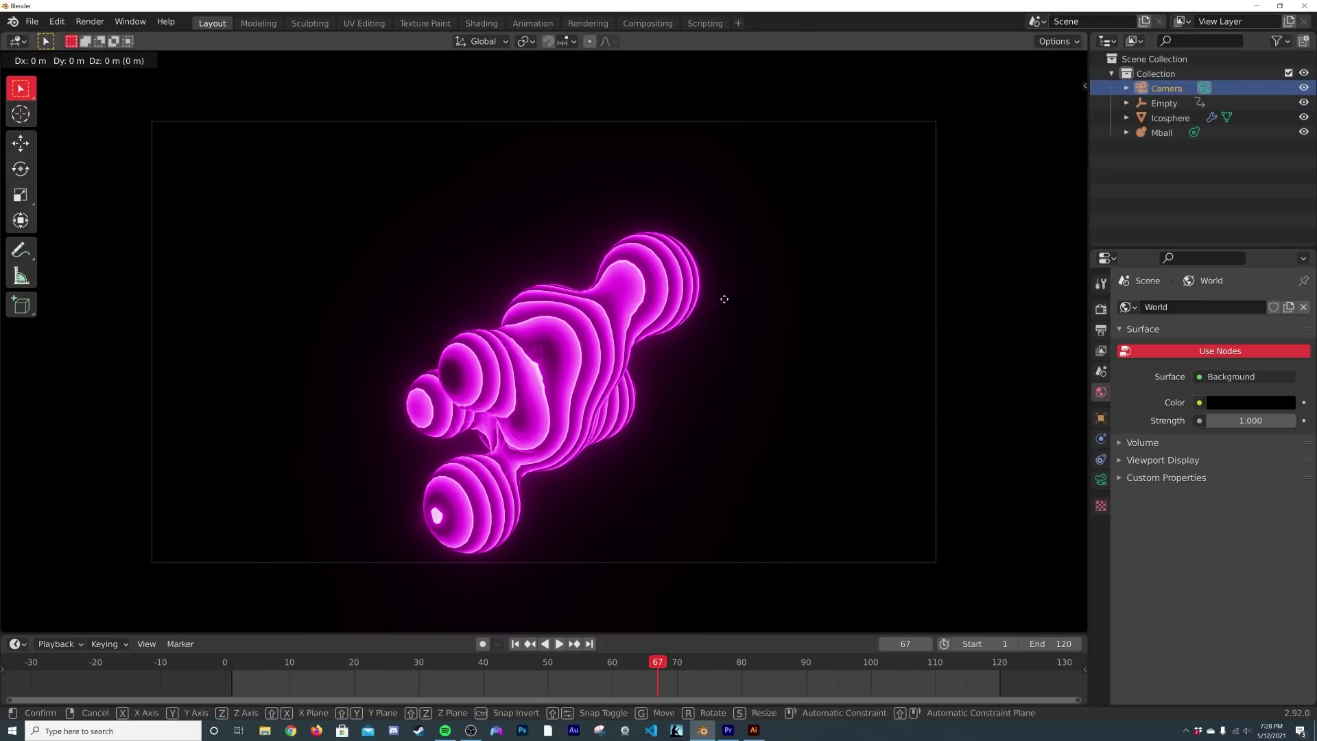
click(725, 314)
click(646, 309)
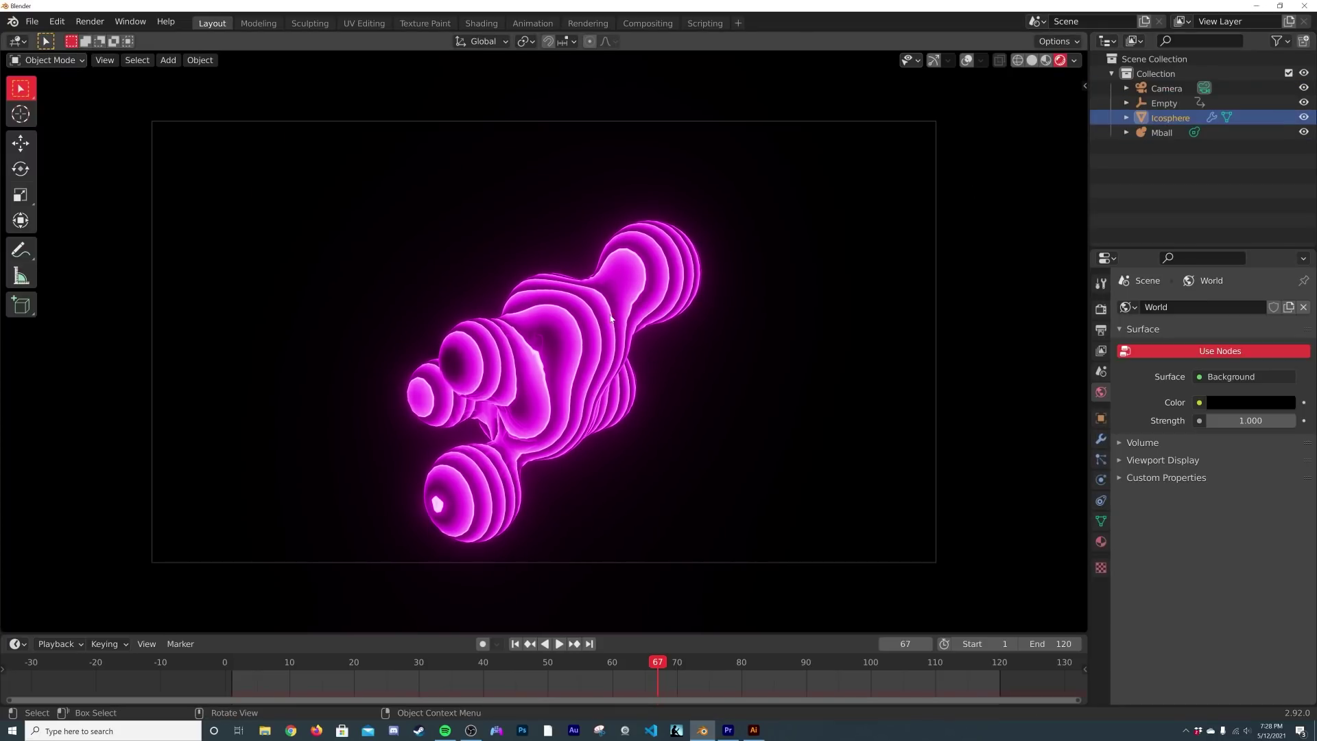
Set the metaball's render resolution to 0.1 m and render a test image of the current frame.
click(1161, 133)
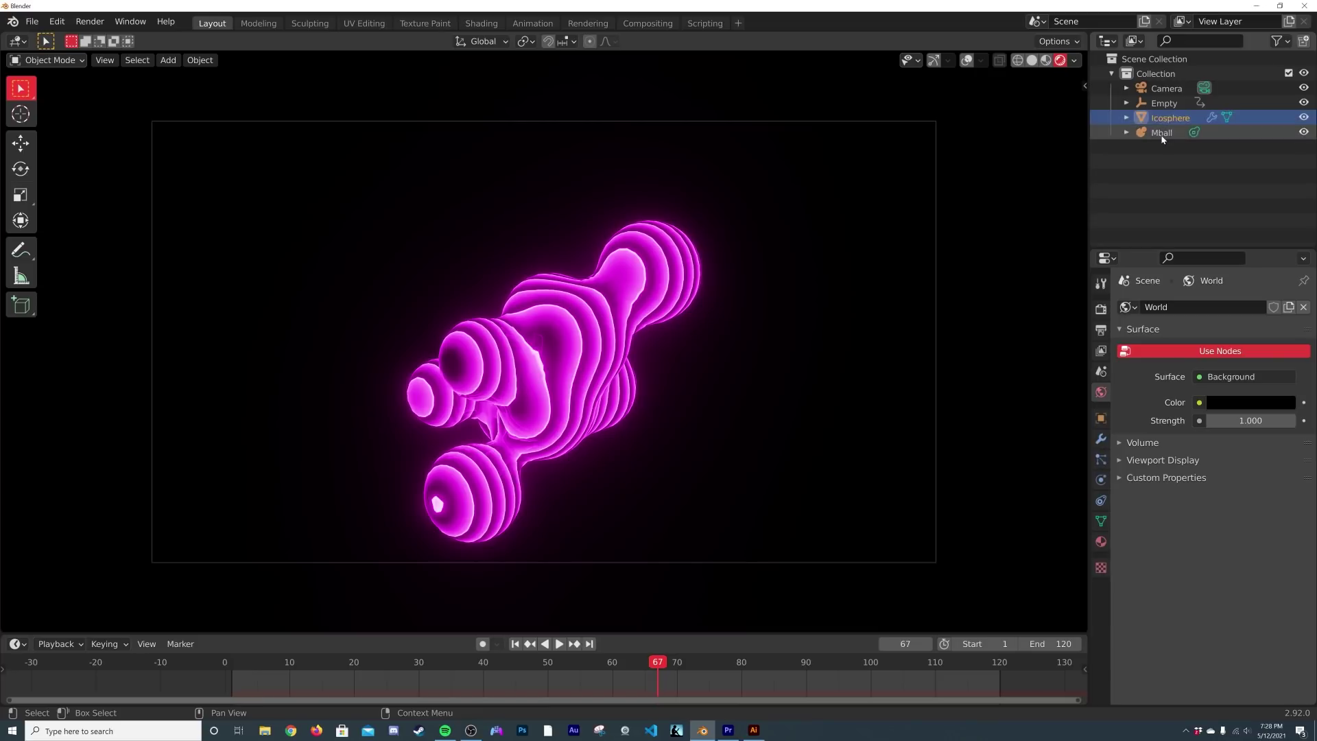
click(1101, 480)
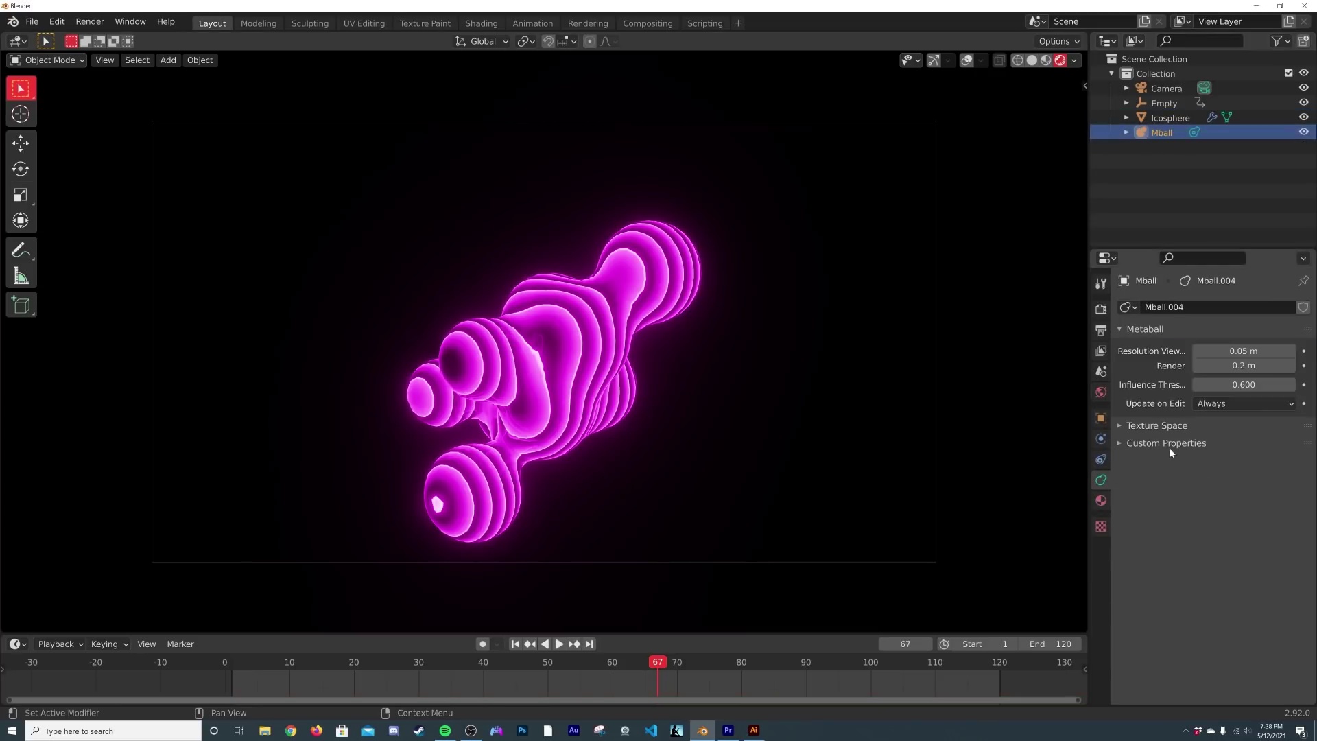
click(1238, 365)
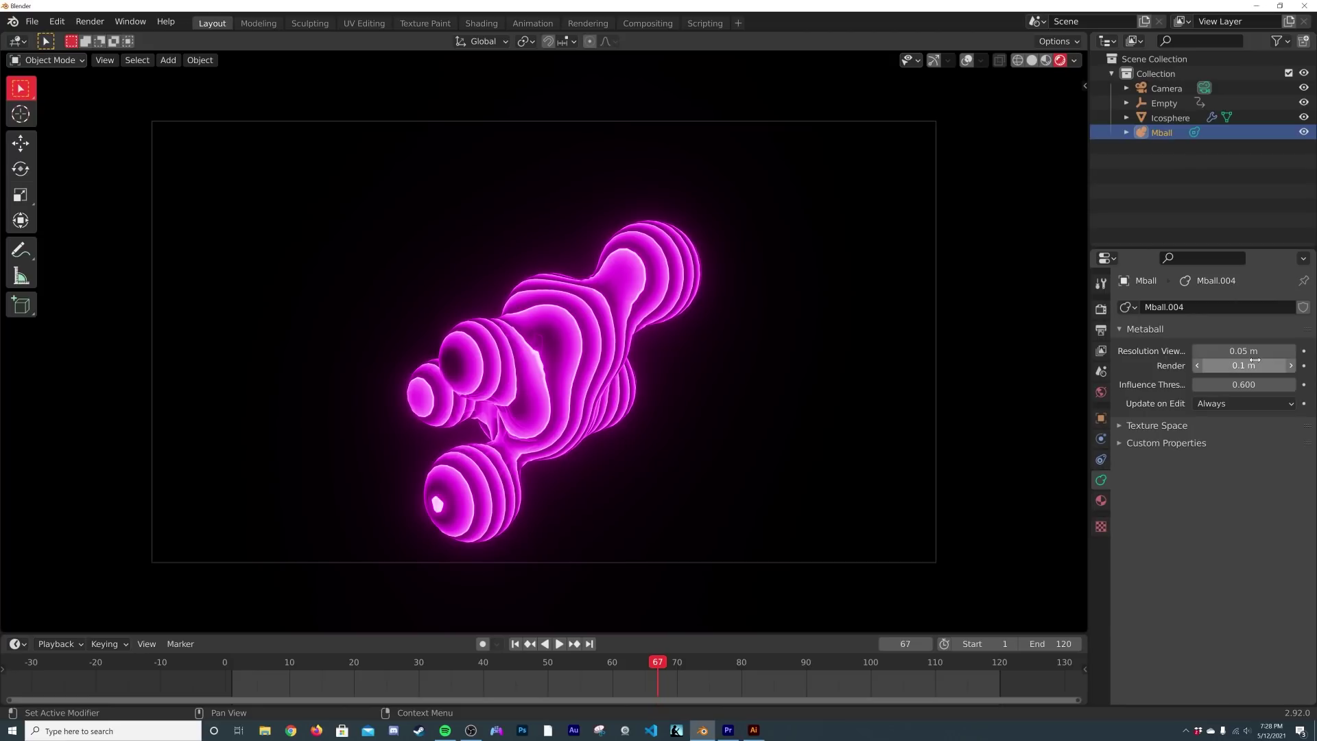
click(101, 27)
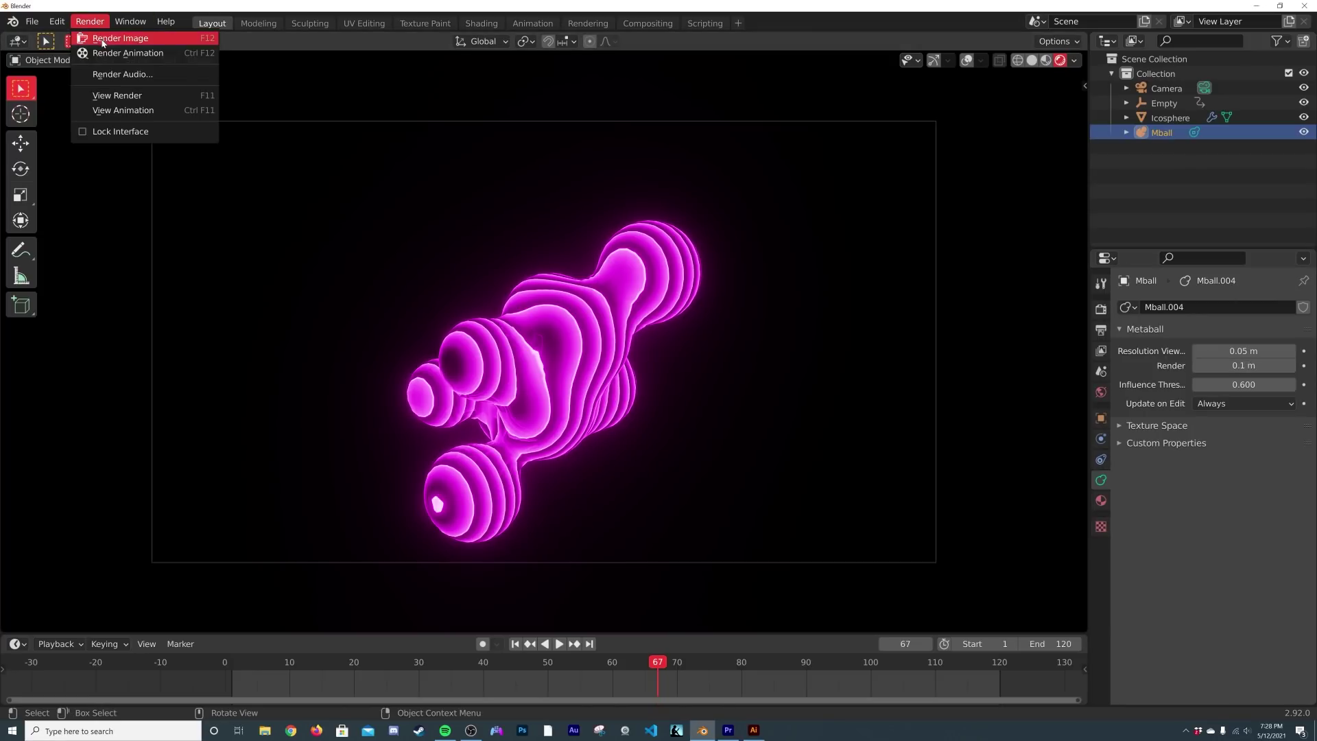
click(116, 35)
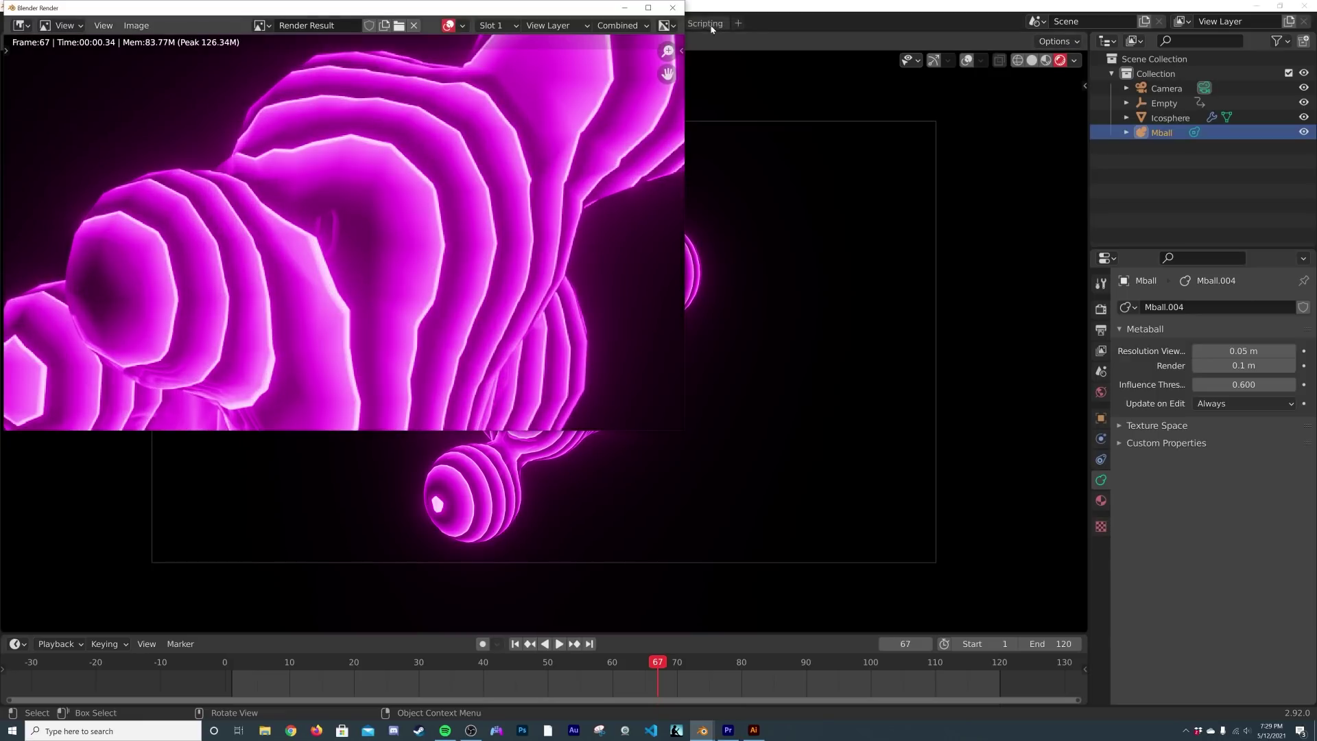
click(672, 7)
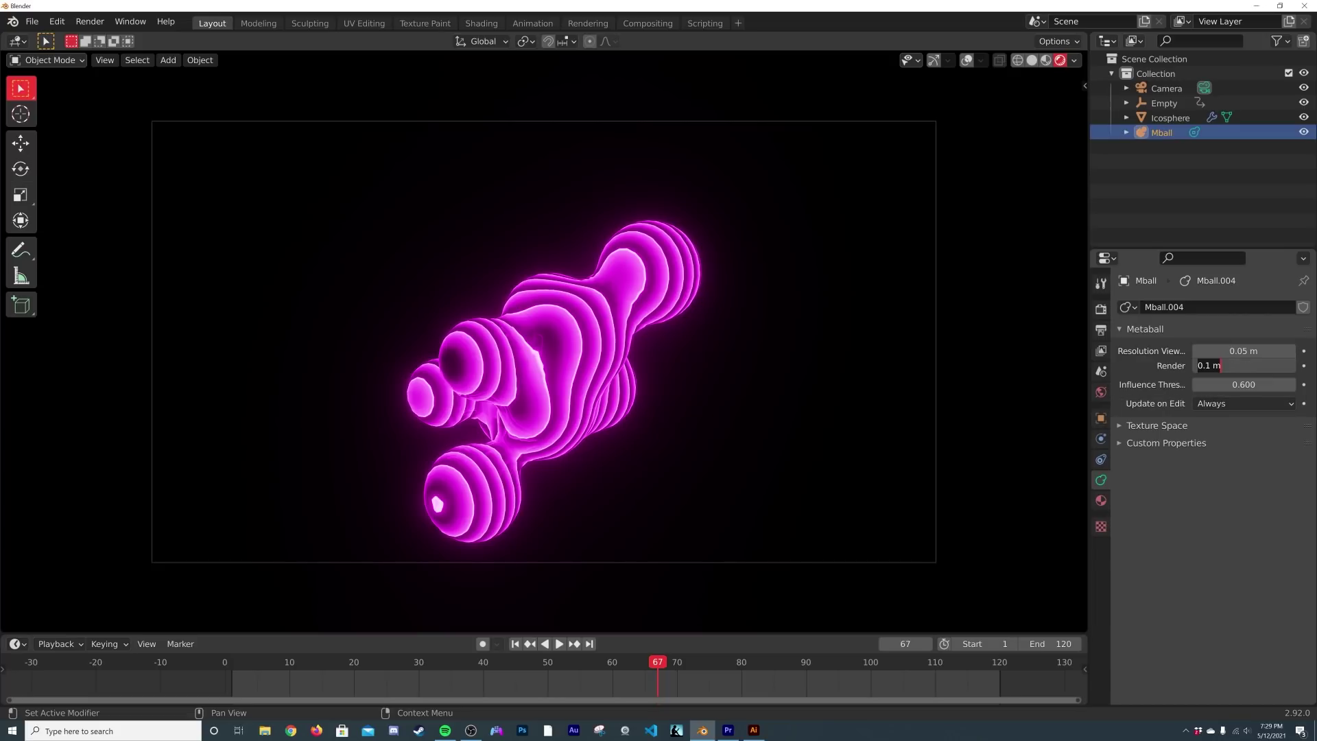
Set the metaball's render resolution to 0.01 m and render the current frame again.
text(0.01)
key(Return)
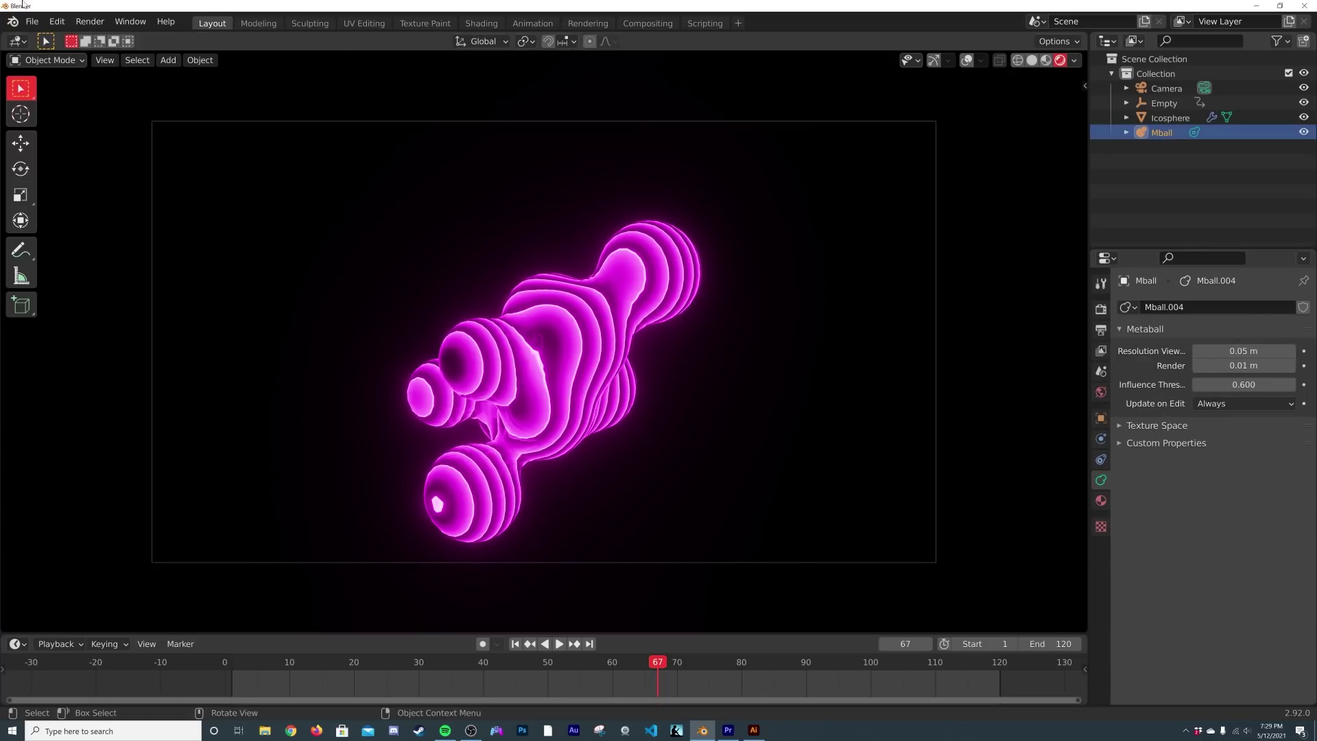
click(94, 19)
click(96, 36)
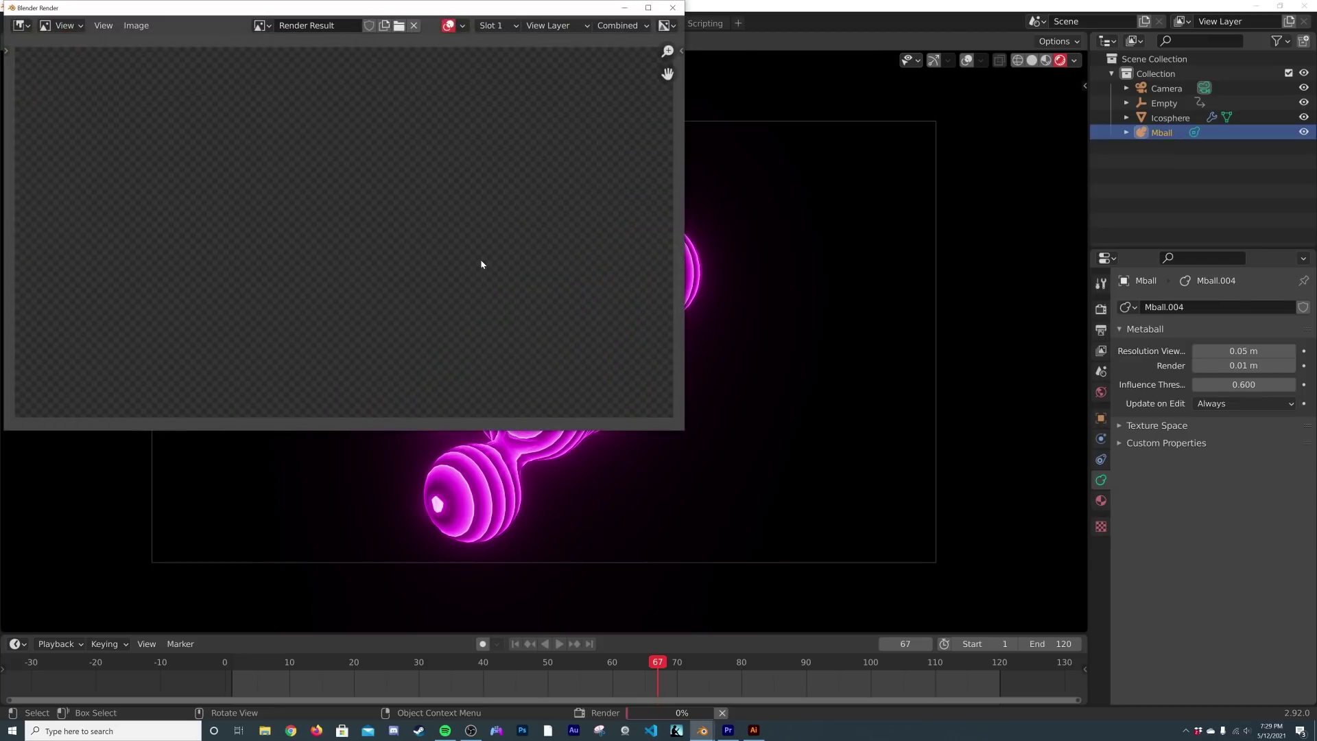
Examine the smoothness of the rendered metaball up close and as a whole, and close the render.
scroll(424, 255, up, 5)
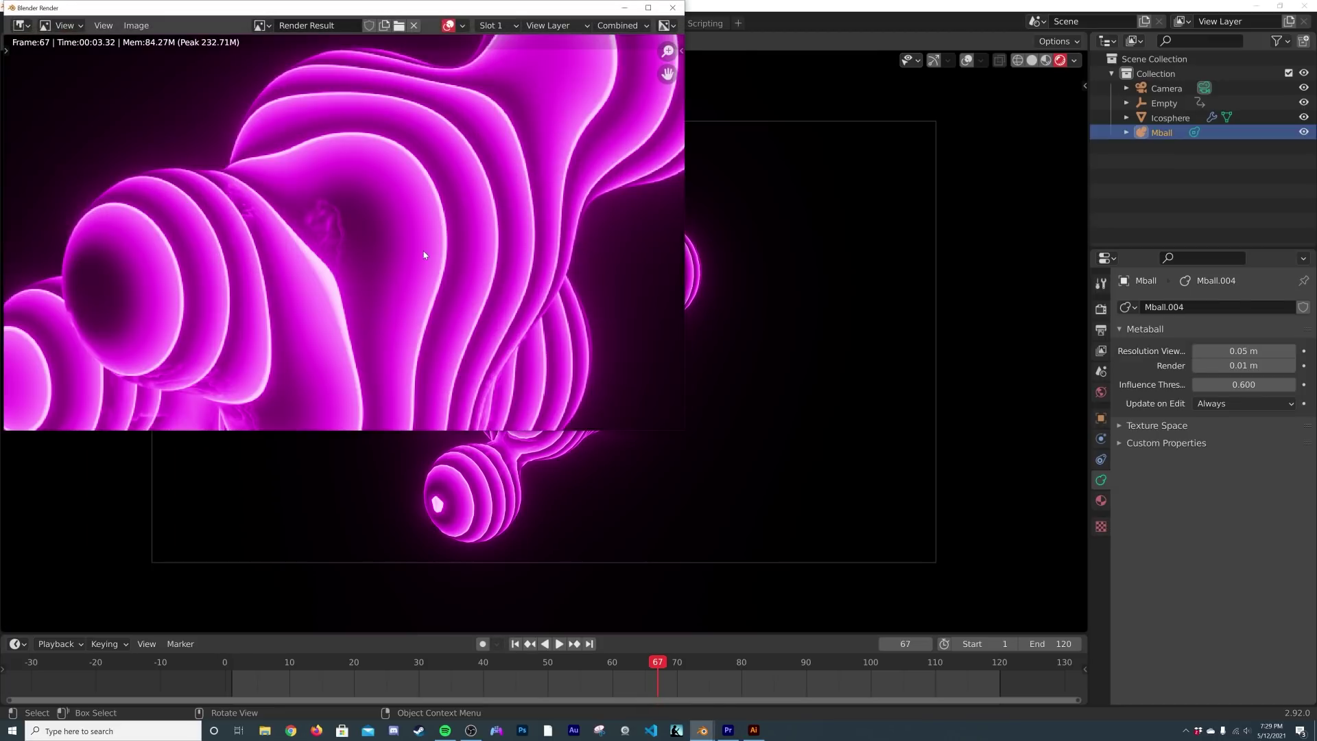
scroll(424, 255, down, 4)
scroll(424, 255, down, 1)
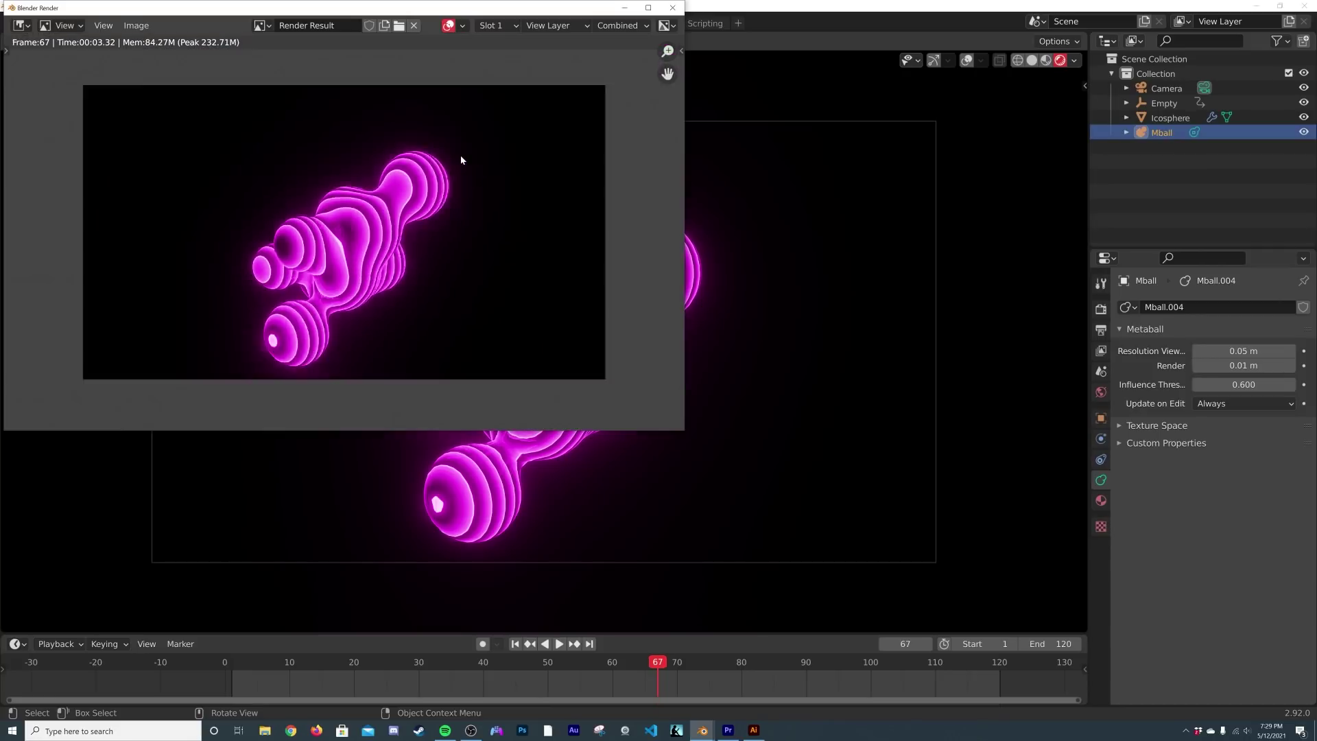
scroll(374, 309, up, 4)
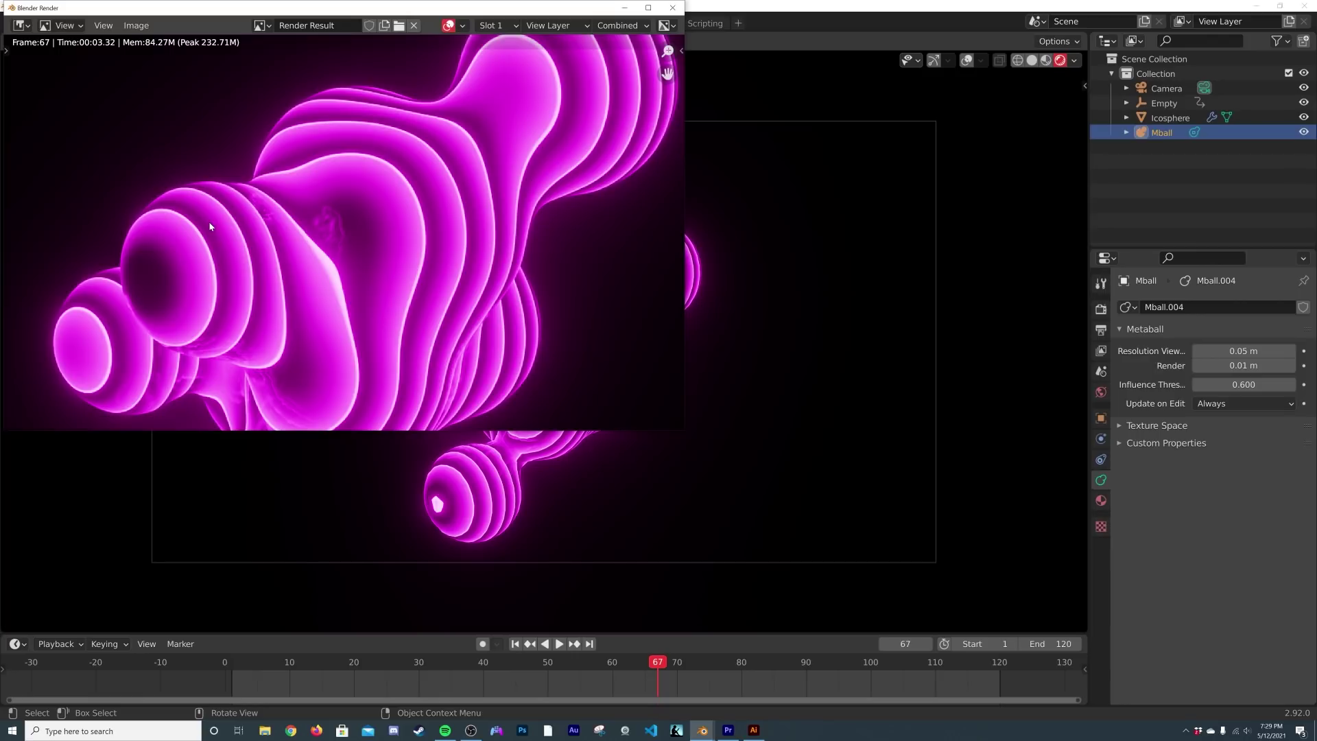
scroll(512, 347, down, 4)
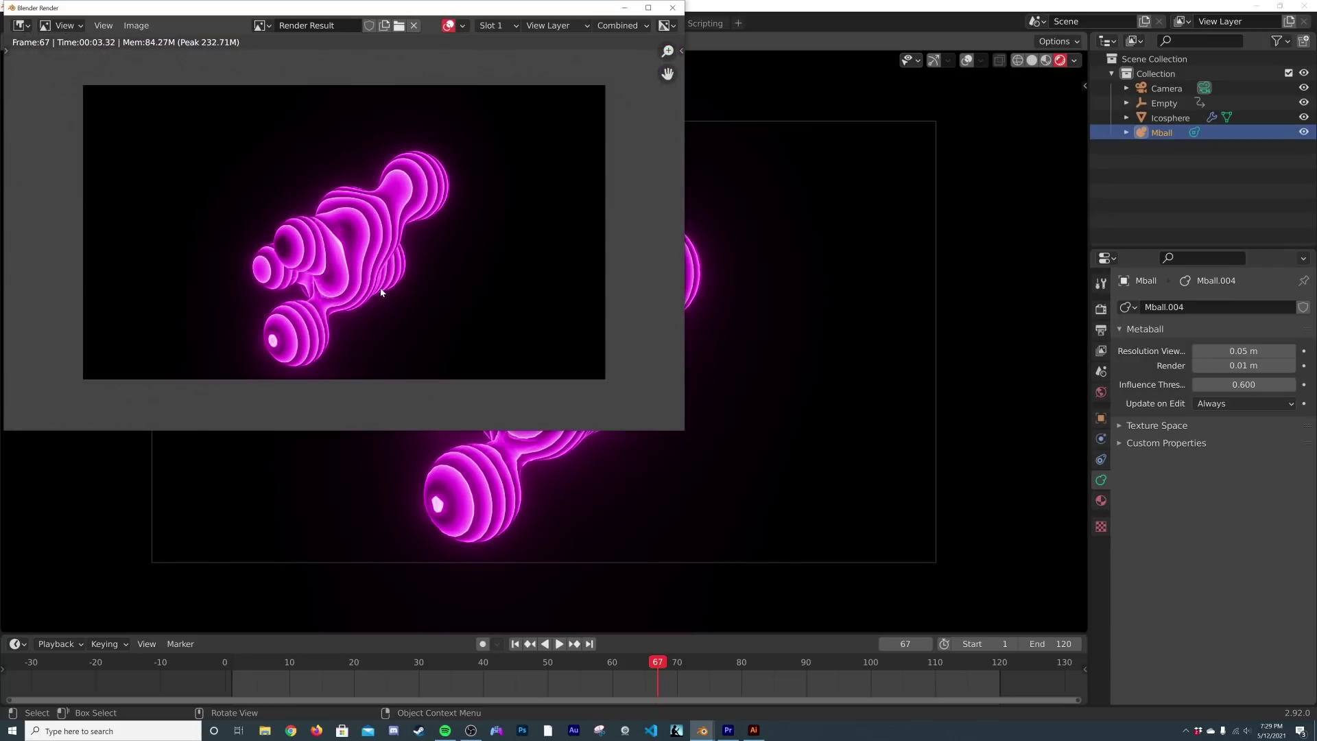
key(Home)
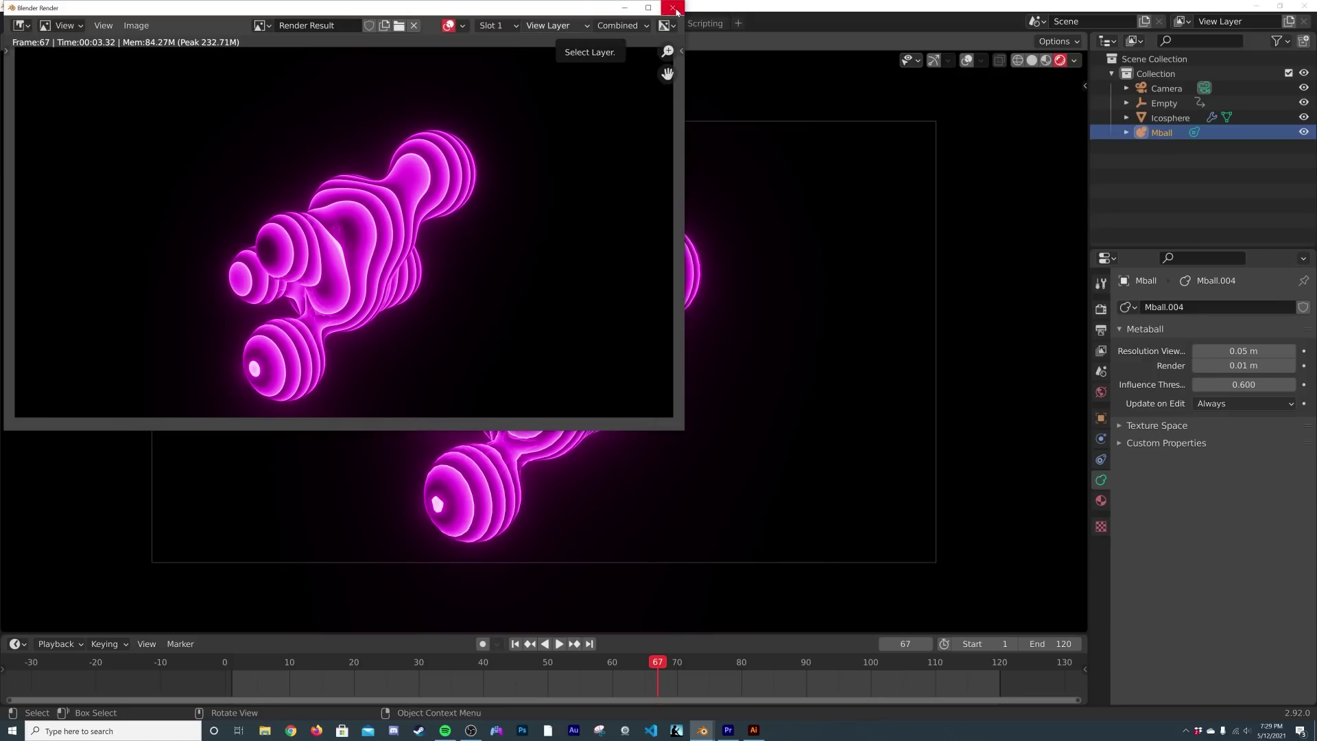
click(675, 8)
Preview the animation through the camera and review the Eevee render settings.
key(space)
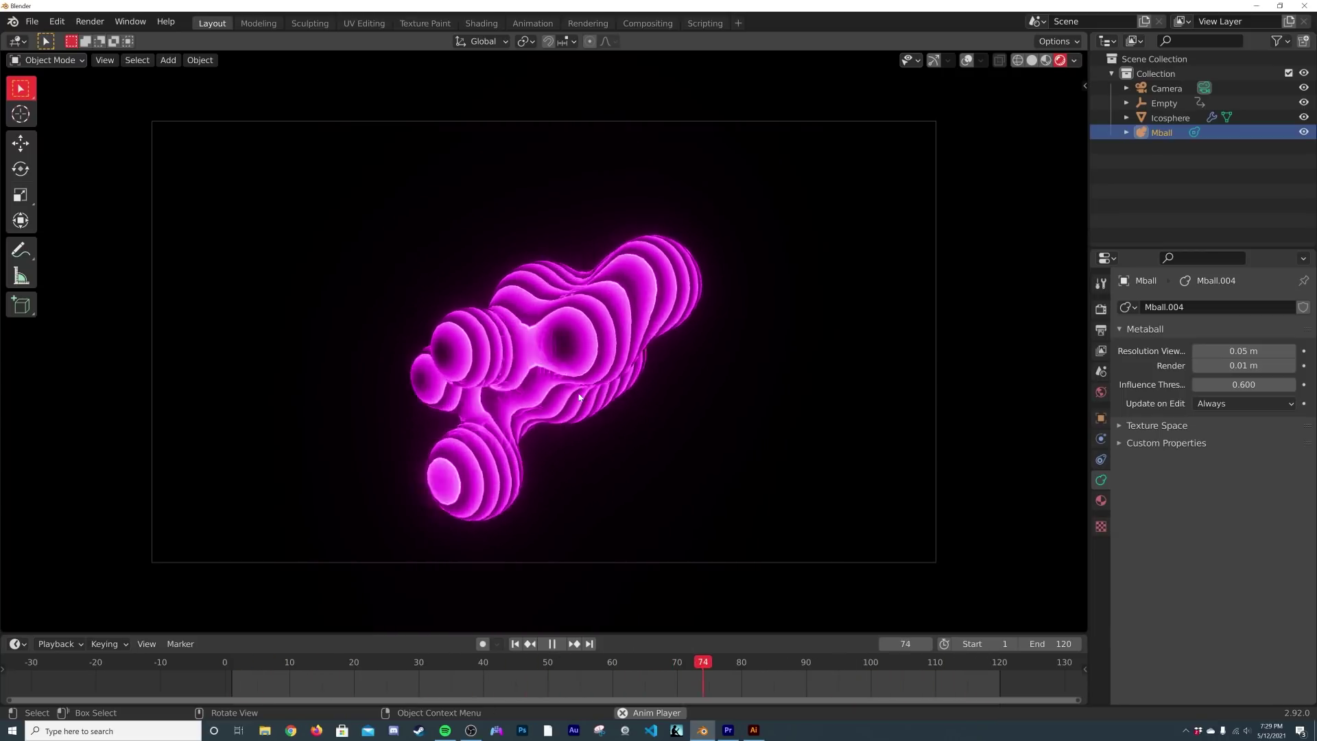
key(space)
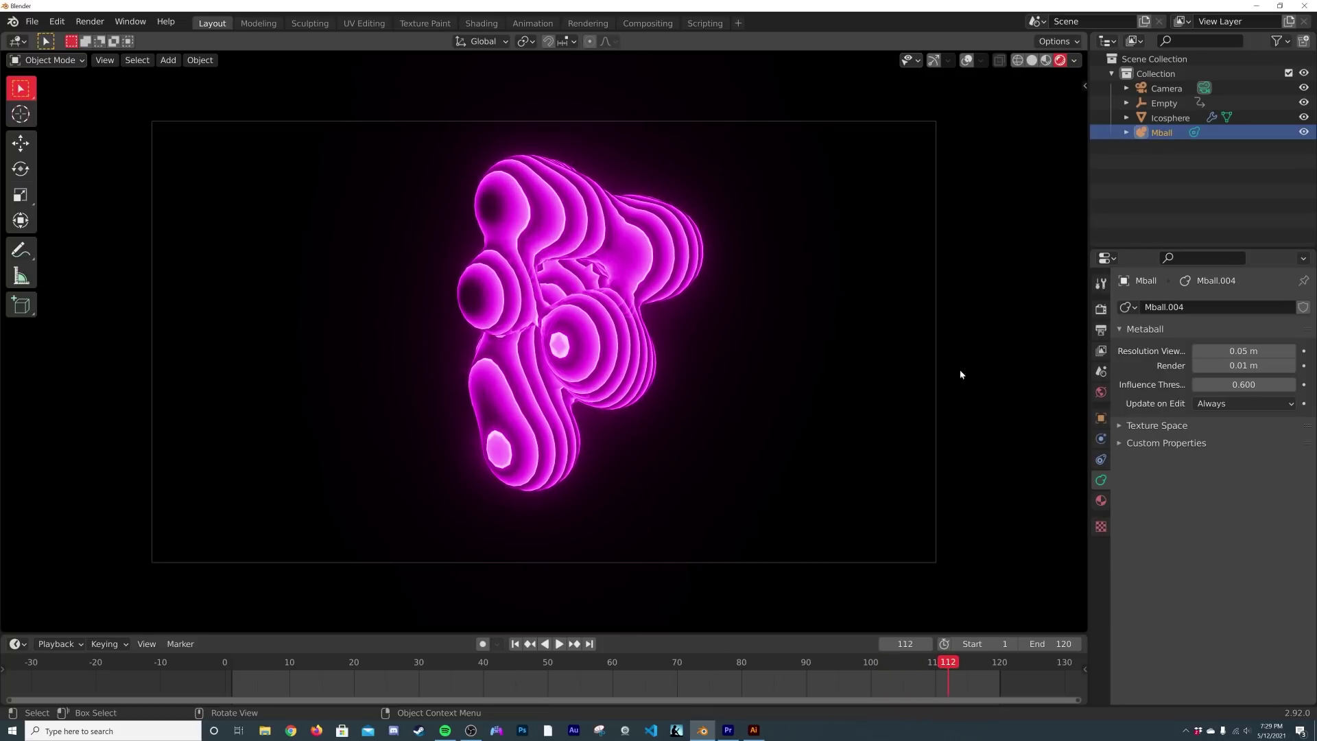
click(1101, 311)
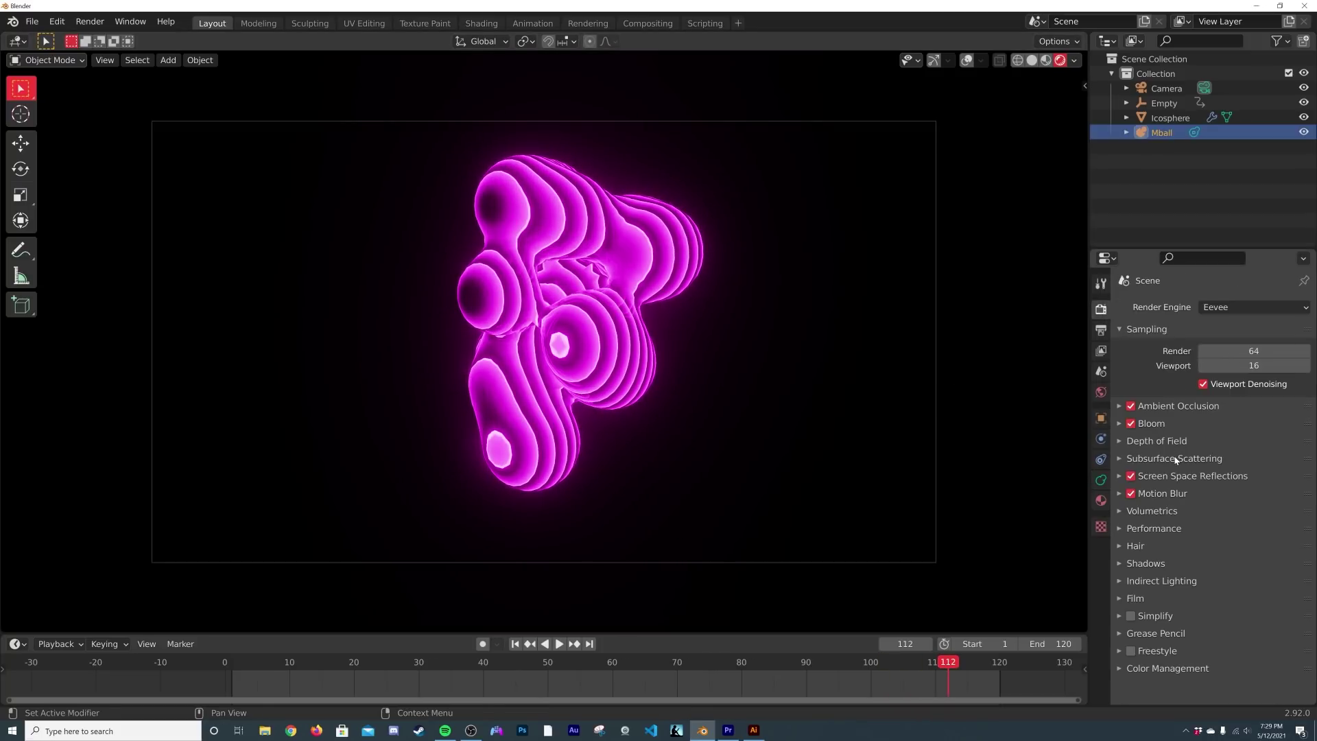
Set the output file format to FFmpeg Video with an MPEG-4 container.
click(1102, 331)
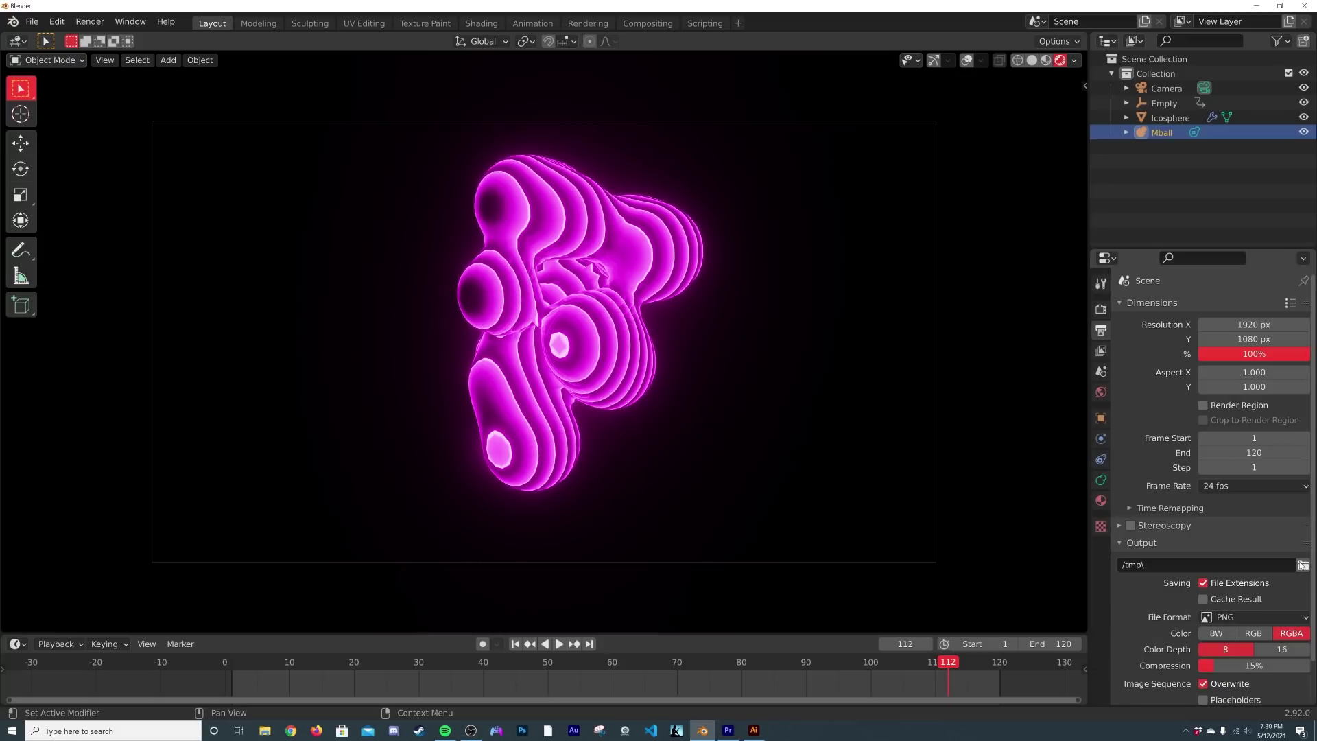
click(1252, 618)
click(1261, 536)
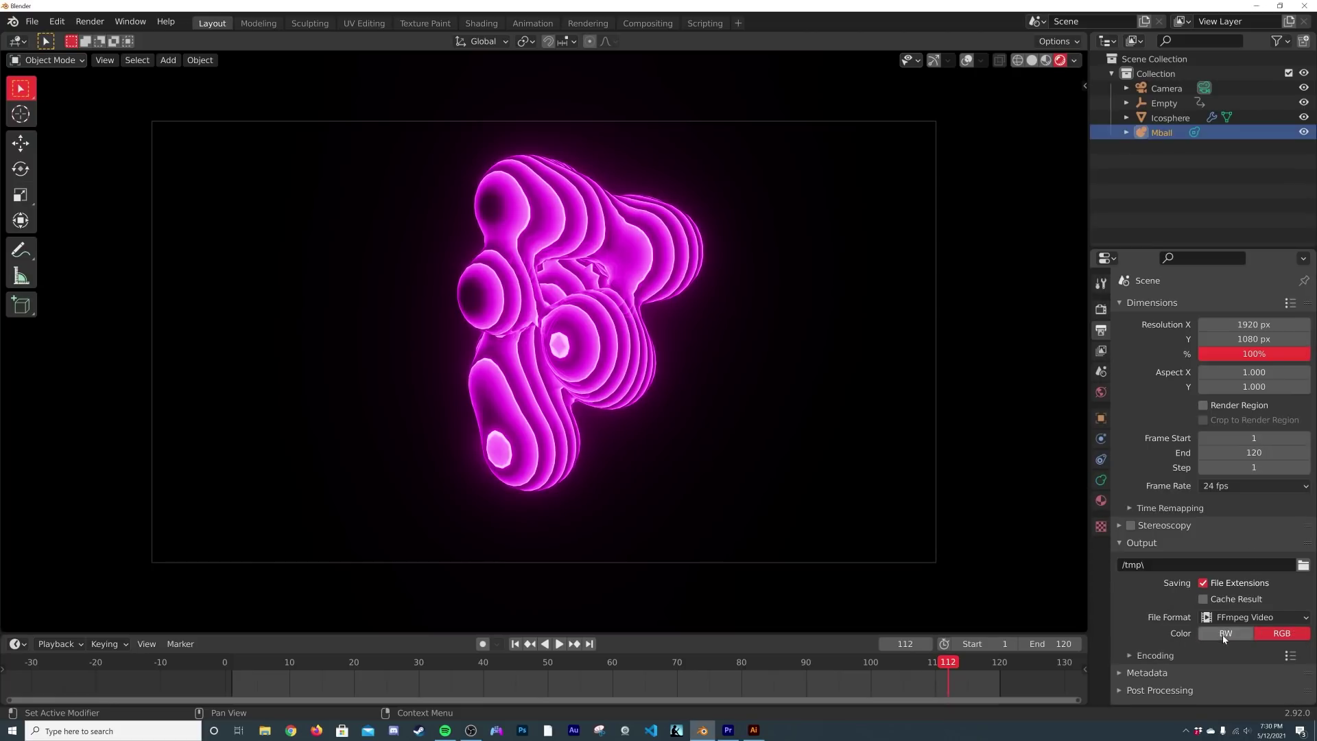
click(1177, 652)
scroll(1194, 641, down, 2)
click(1228, 623)
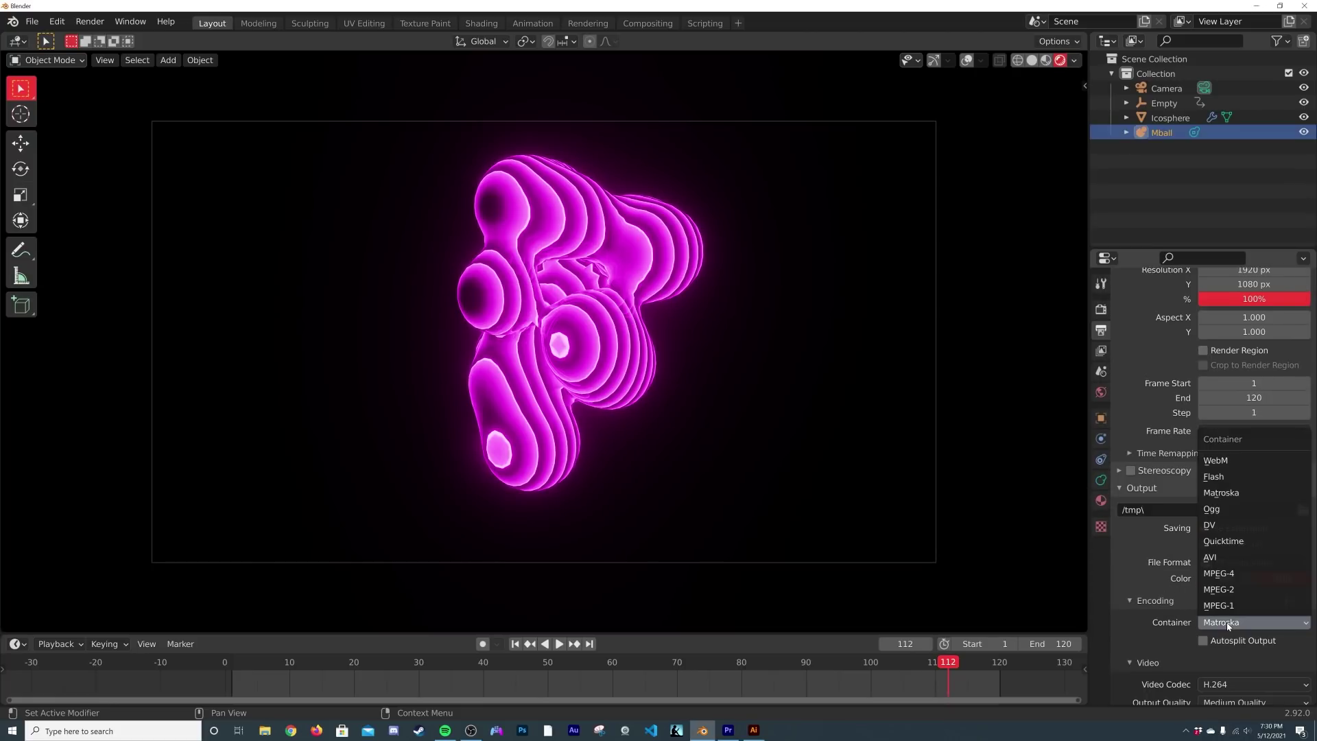
click(1235, 573)
Set the video output quality to Perceptually Lossless.
scroll(1216, 662, down, 3)
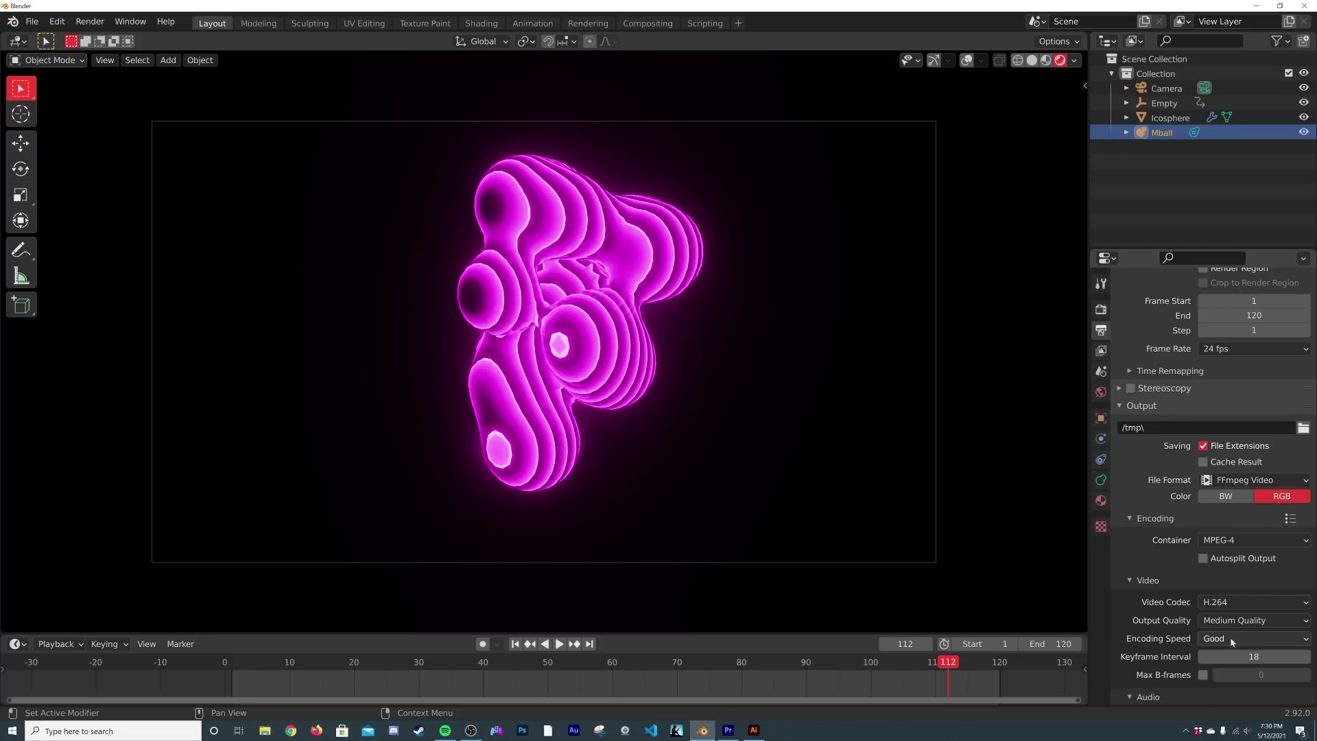
click(1235, 620)
click(1235, 571)
Play the finished metaball animation and view it through the camera.
click(90, 21)
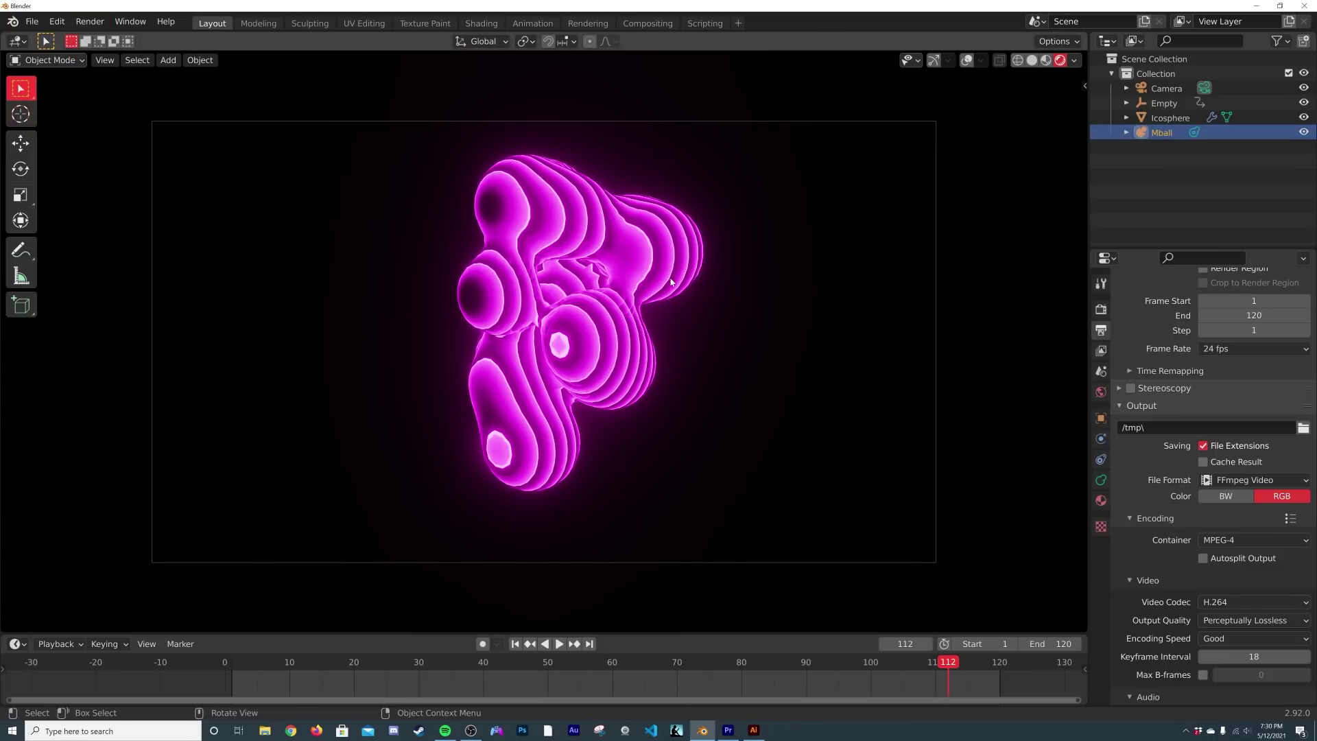
key(space)
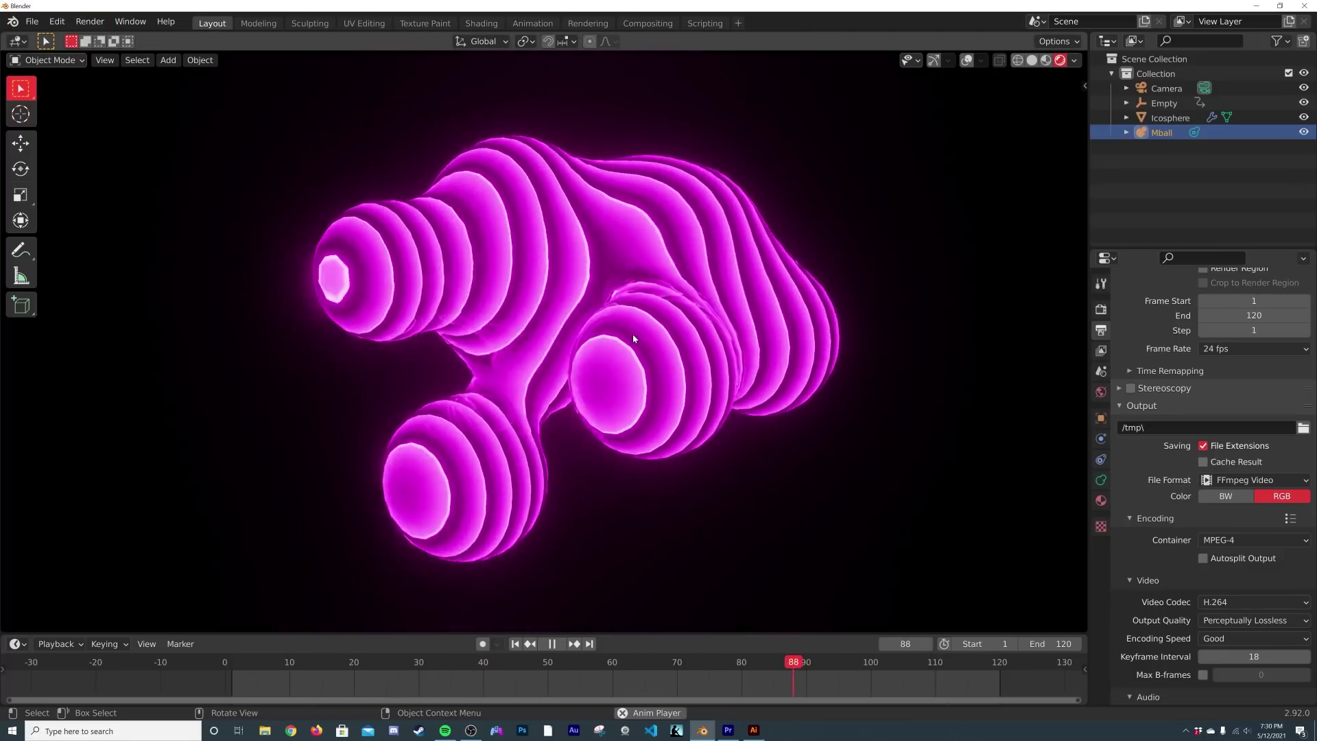
key(KP_0)
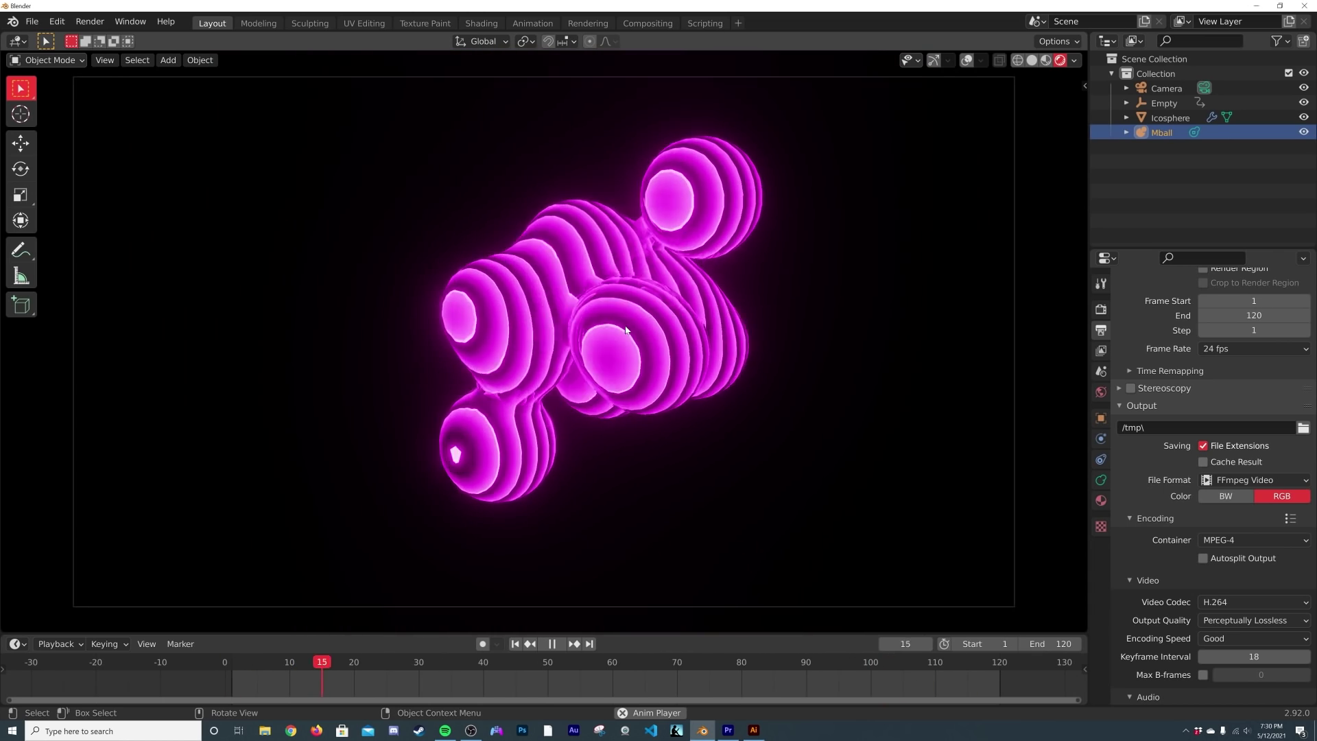